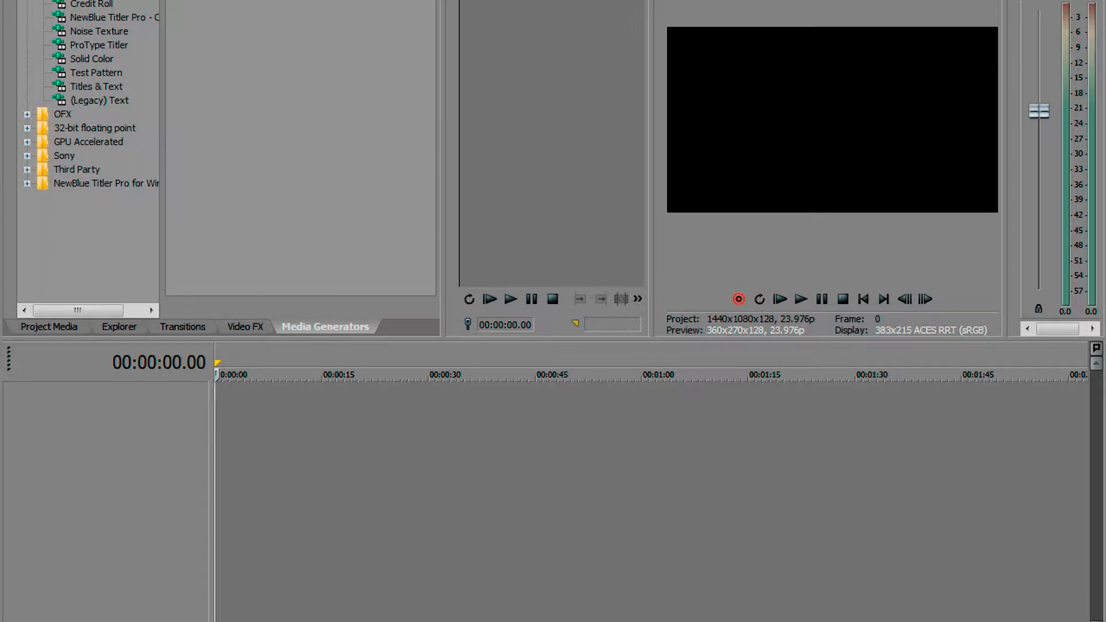
Look through the (Legacy) Text generator presets and the image files in the ++ TITLE SCREENS ++ folder on V_DRIVE.
left_click(100, 100)
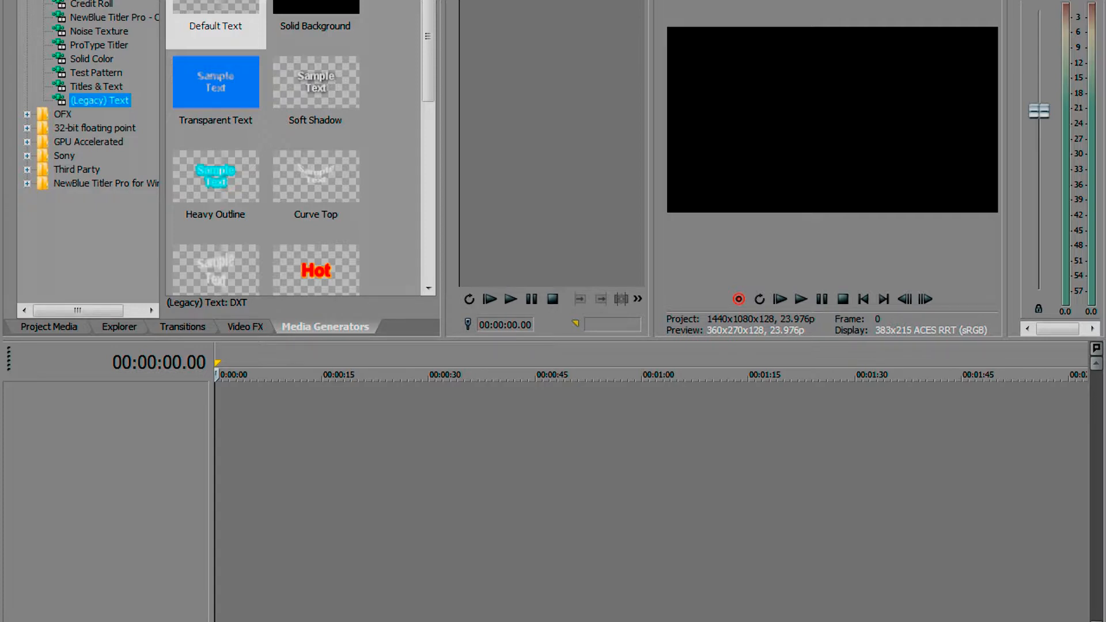
key("alt+1")
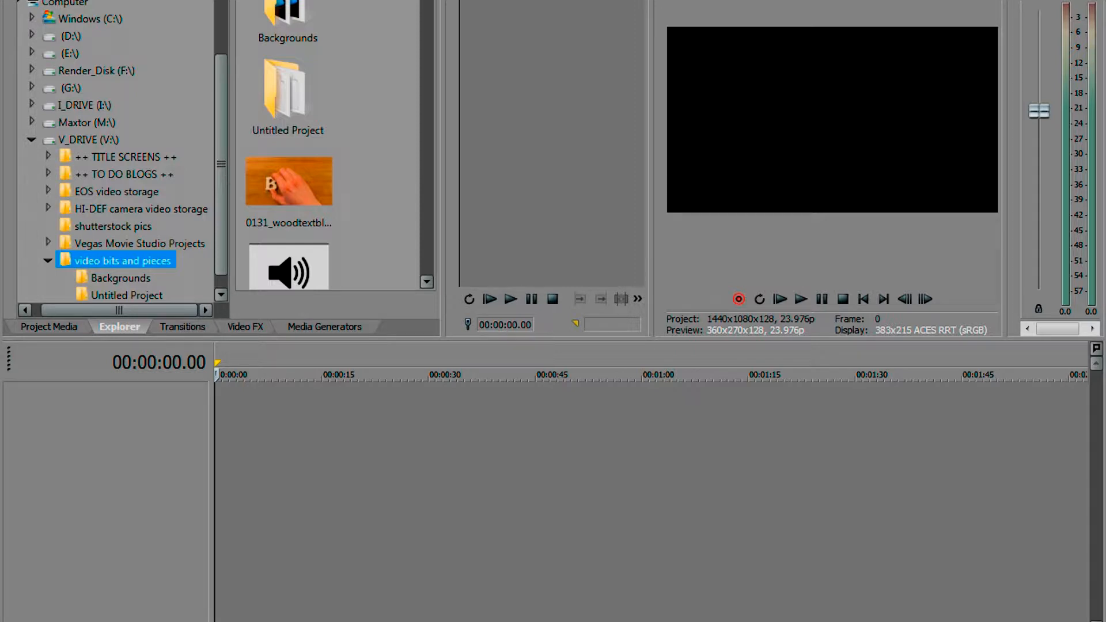
left_click(126, 156)
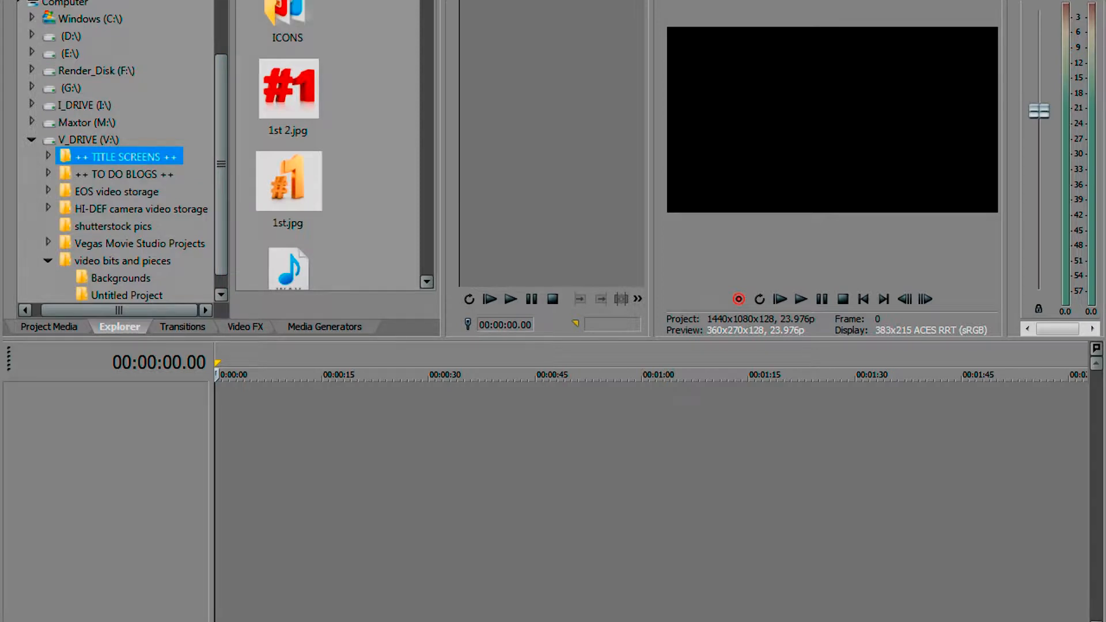
left_click(289, 269)
scroll(288, 230, "down", 7)
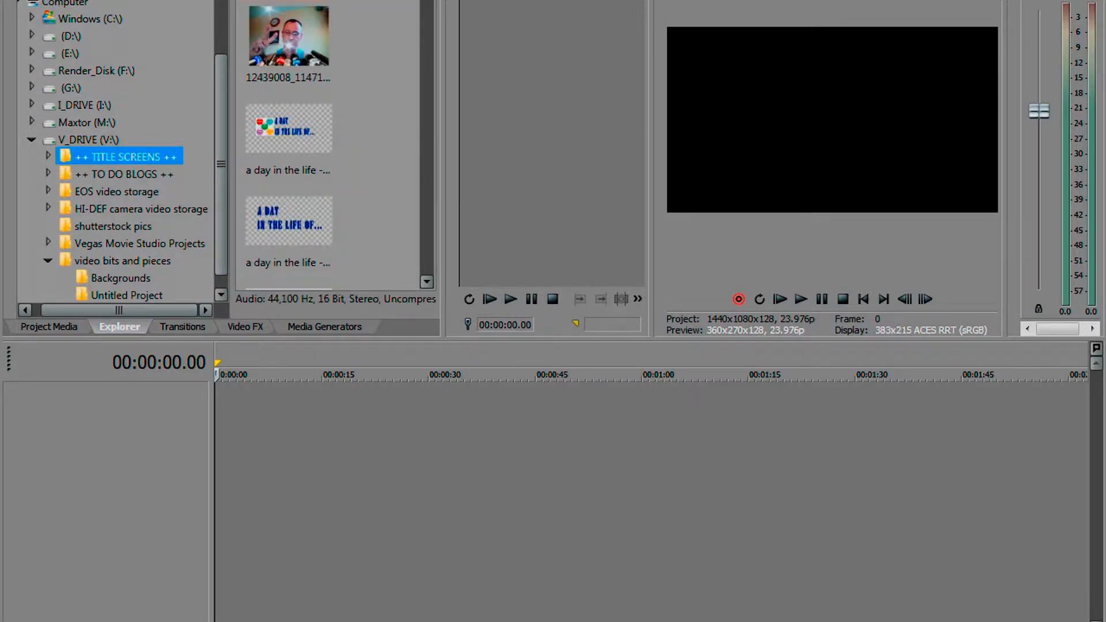
left_click(289, 44)
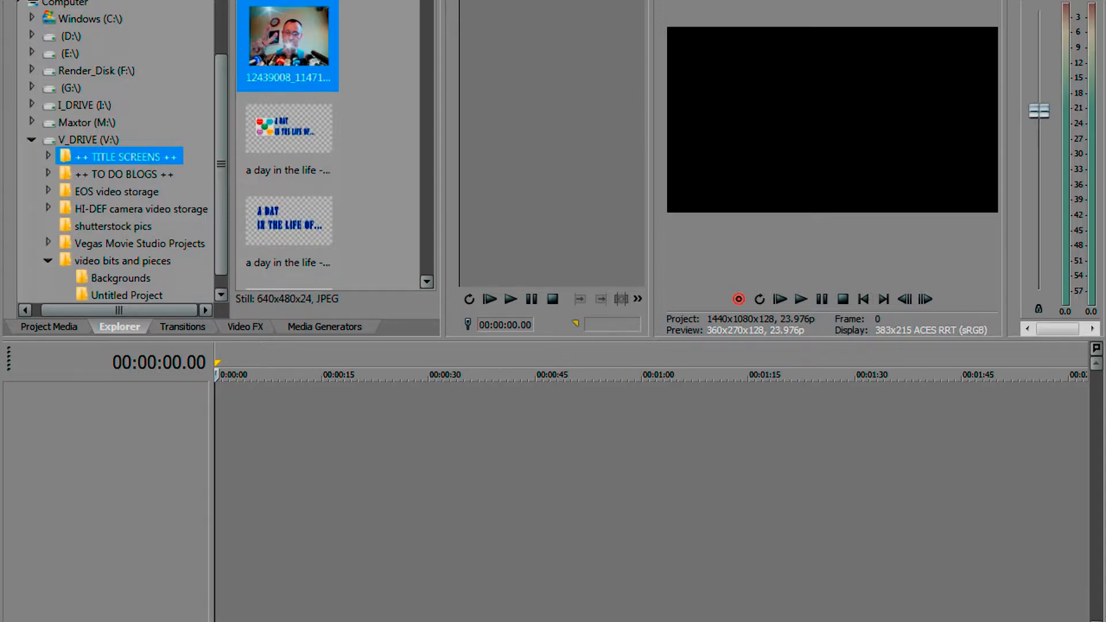
Open the project PLANES TRAINS AUTOMOBILES (blank).veg.
key("ctrl+o")
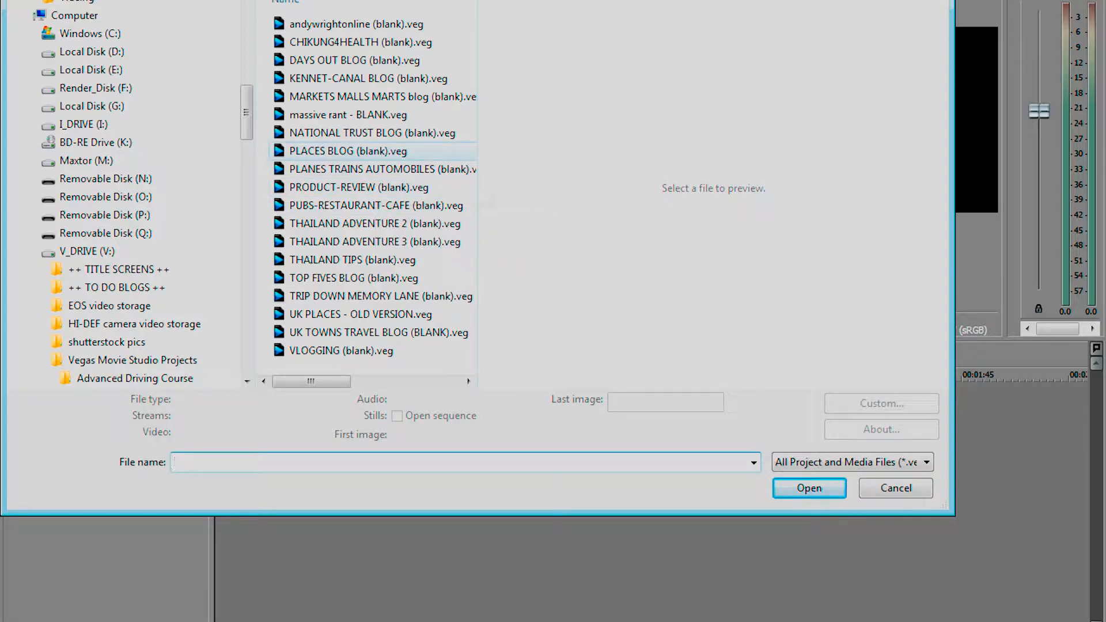
left_click(348, 152)
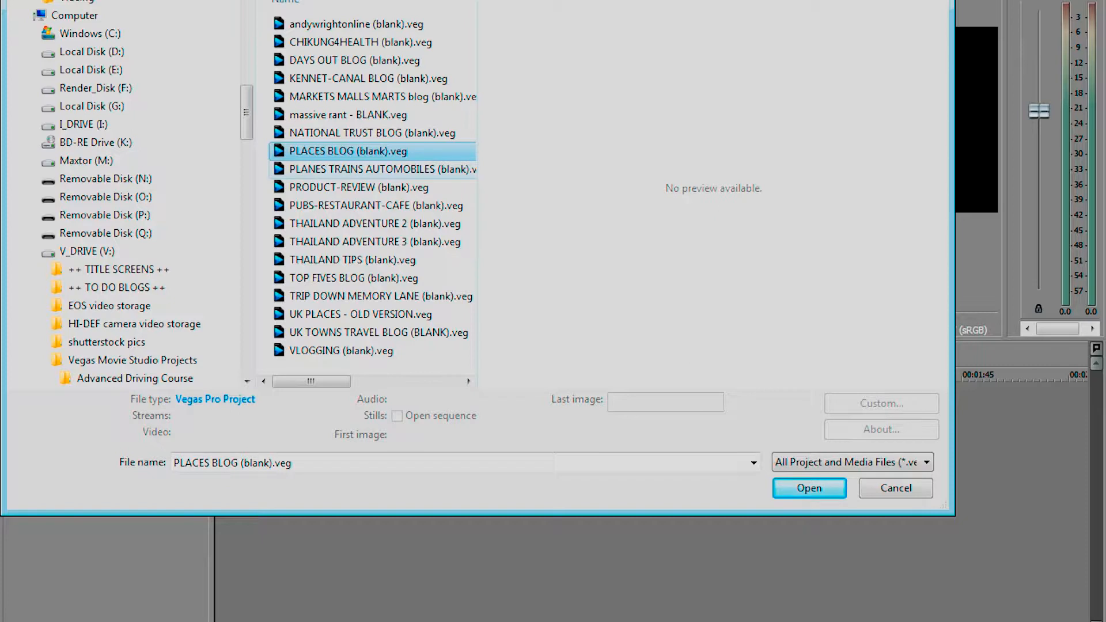
left_click(369, 169)
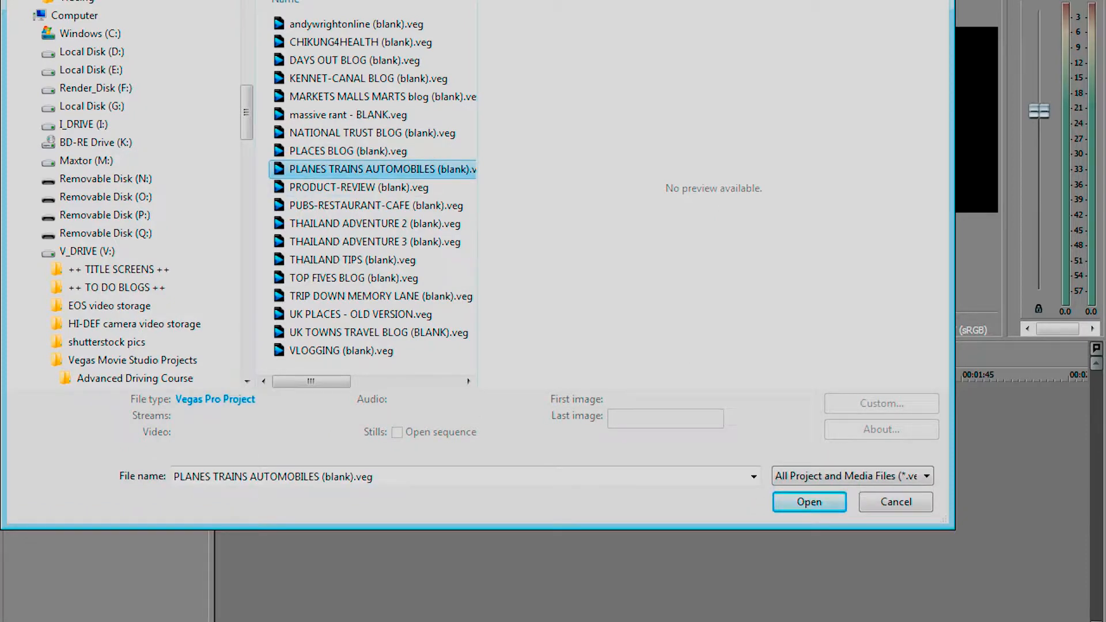
key("Return")
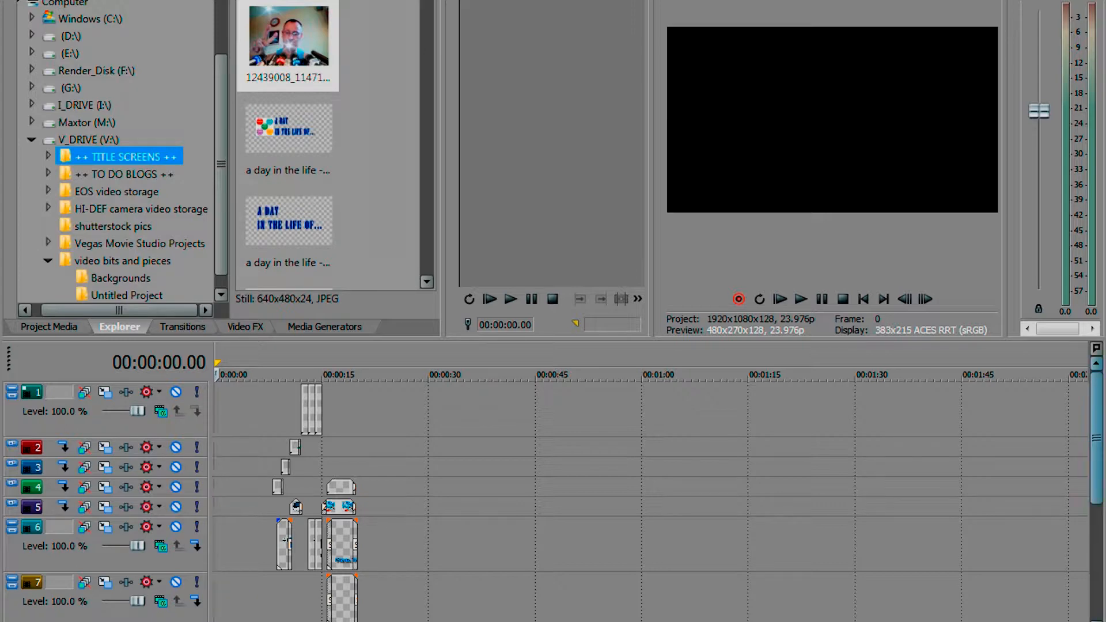
Reduce the height of all timeline tracks so the whole project fits in view.
scroll(651, 490, "down", 3)
scroll(651, 490, "down", 2)
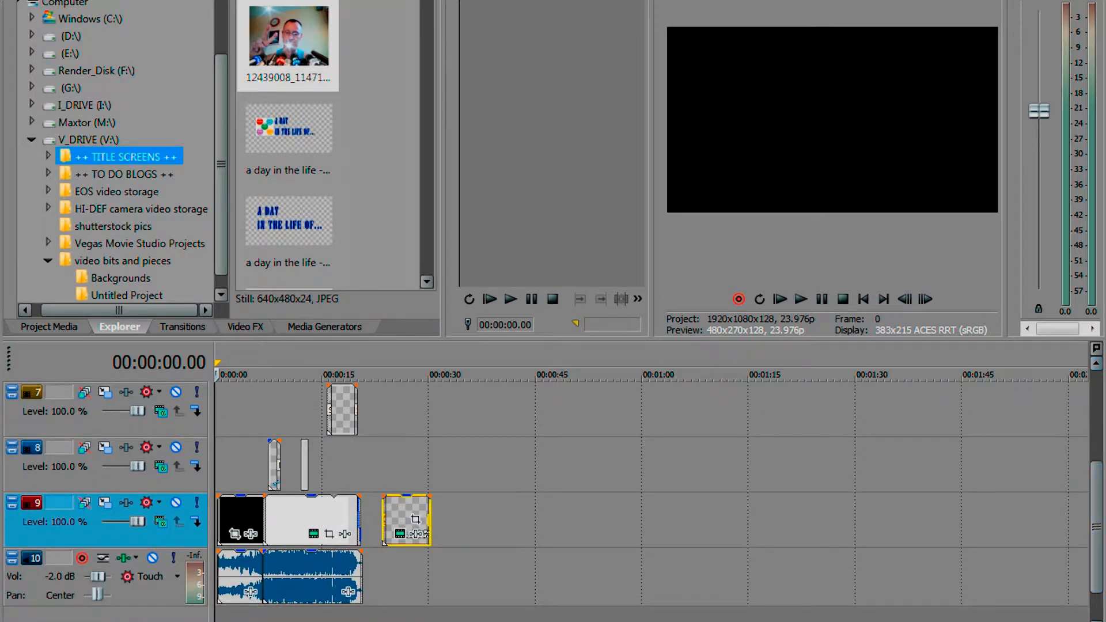
scroll(651, 490, "up", 5)
key("ctrl+shift+Down")
key("ctrl+shift+Down")
key("ctrl+shift+Down")
key("ctrl+shift+Down")
key("ctrl+shift+Down")
key("ctrl+shift+Down")
key("ctrl+shift+Down")
key("ctrl+shift+Down")
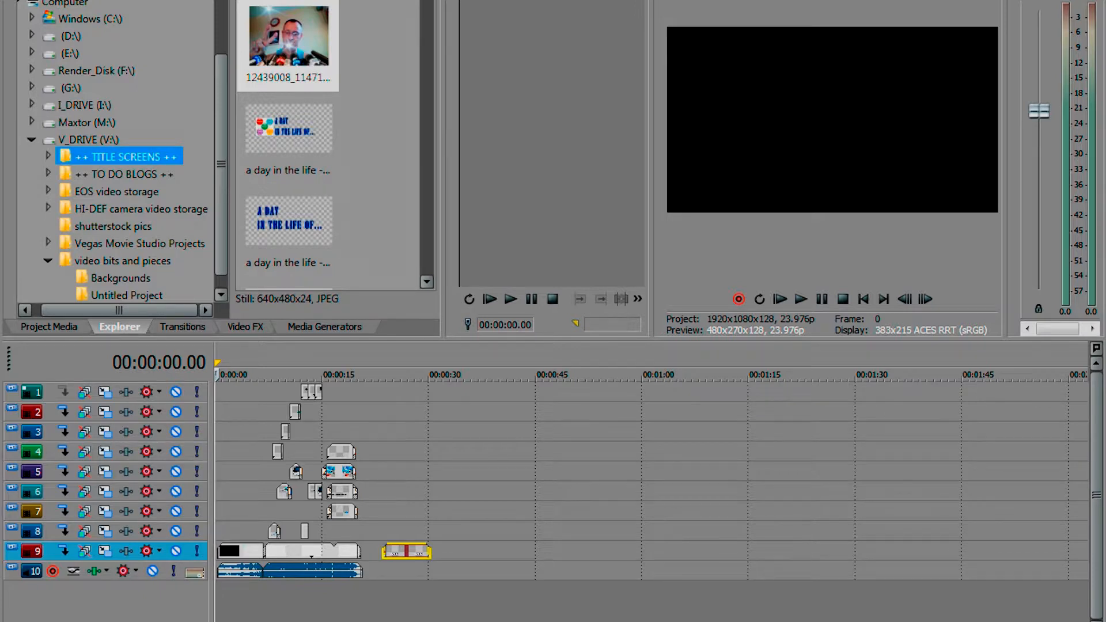
Play the project from the beginning through to the closing title to preview the intro.
left_click(256, 531)
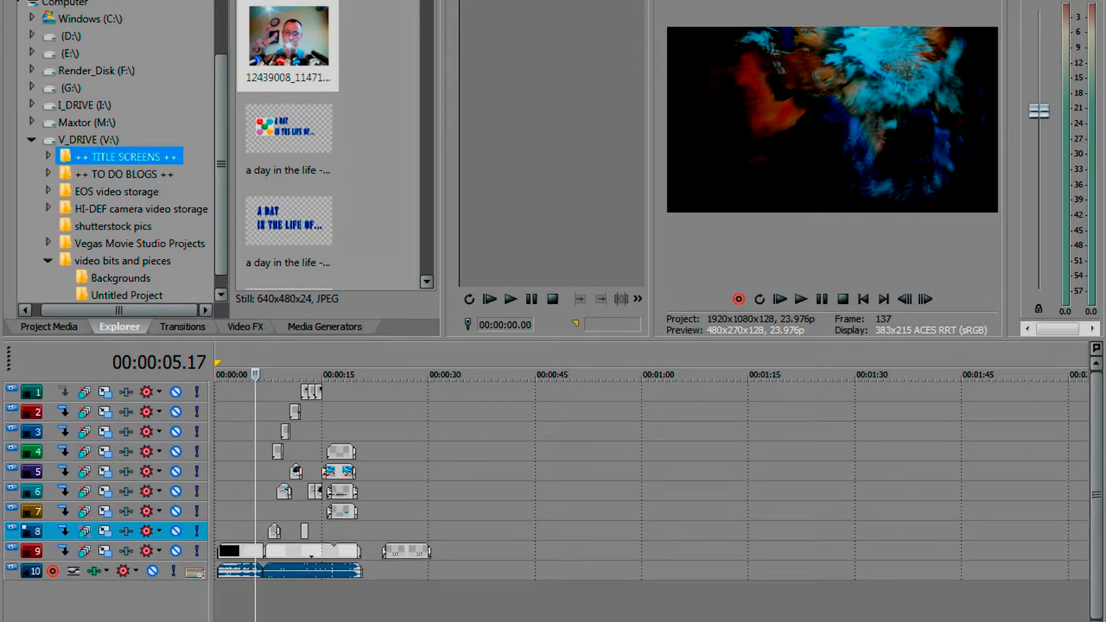
key("ctrl+Home")
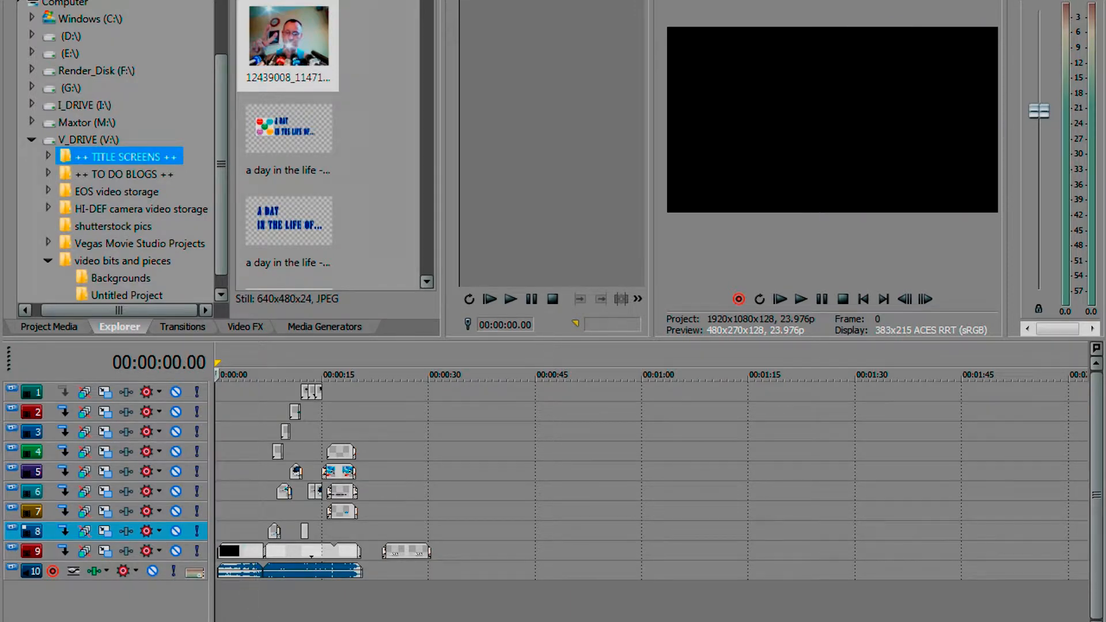
key("space")
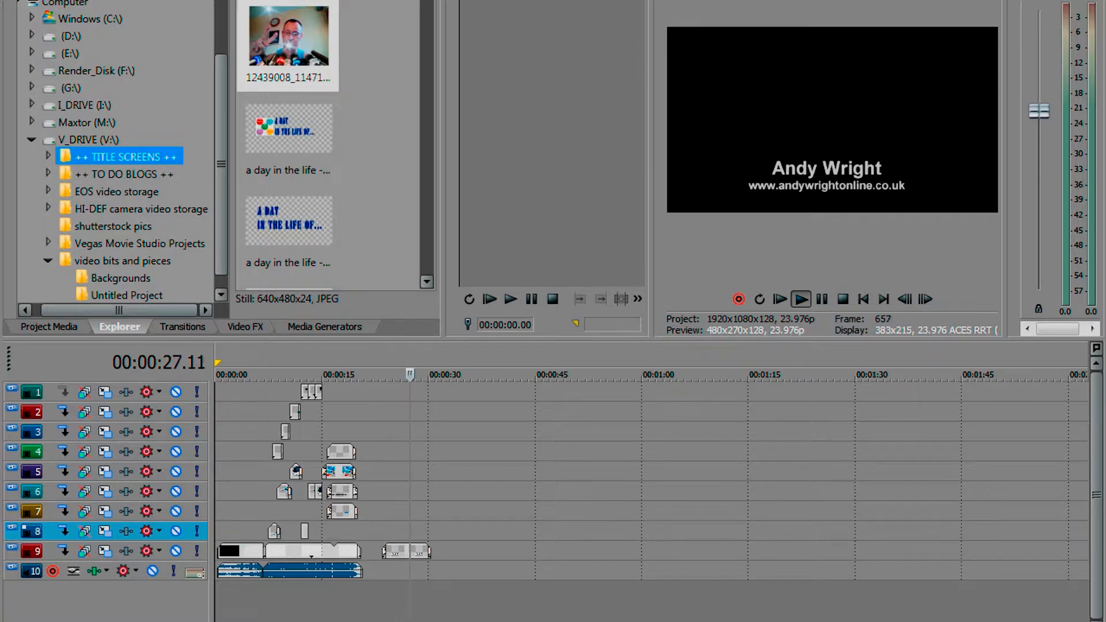
key("space")
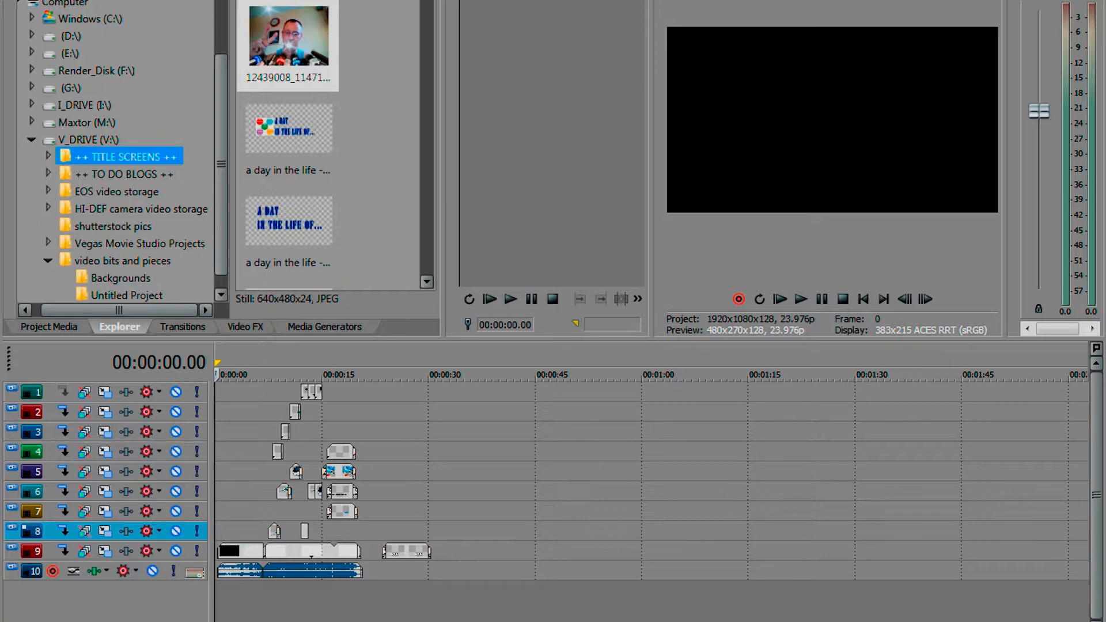
Increase the height of the timeline tracks and open the generated media settings of the later text event on track 4.
key("ctrl+shift+Down")
key("ctrl+shift+Down")
key("ctrl+shift+Down")
key("ctrl+shift+Down")
key("ctrl+shift+Down")
key("ctrl+shift+Down")
key("ctrl+shift+Down")
key("ctrl+shift+Down")
key("ctrl+shift+Down")
key("ctrl+shift+Down")
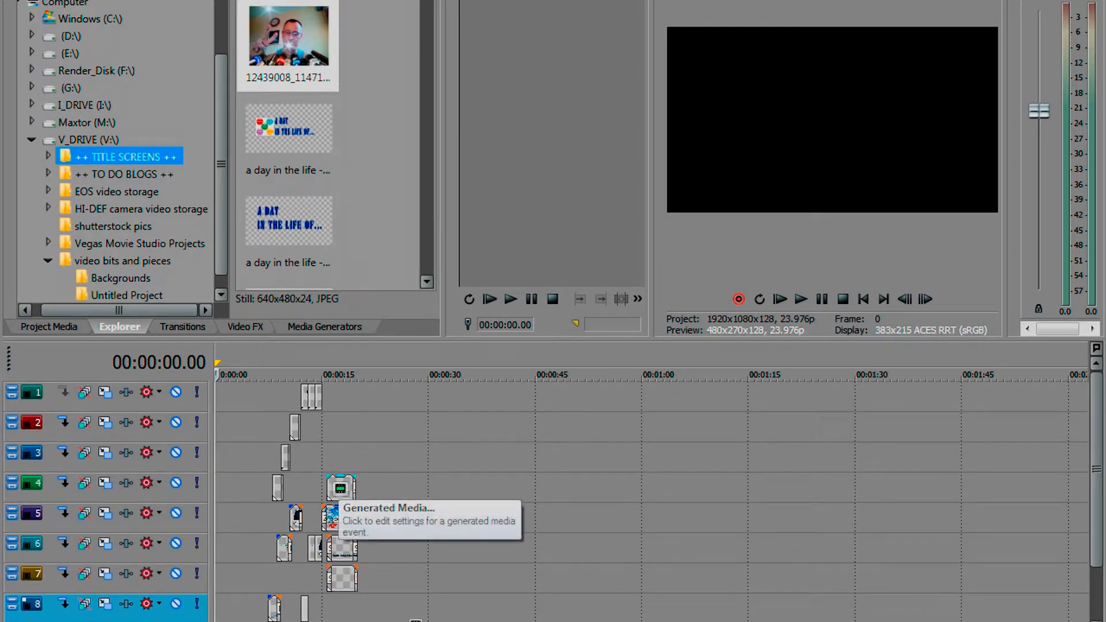
left_click(340, 488)
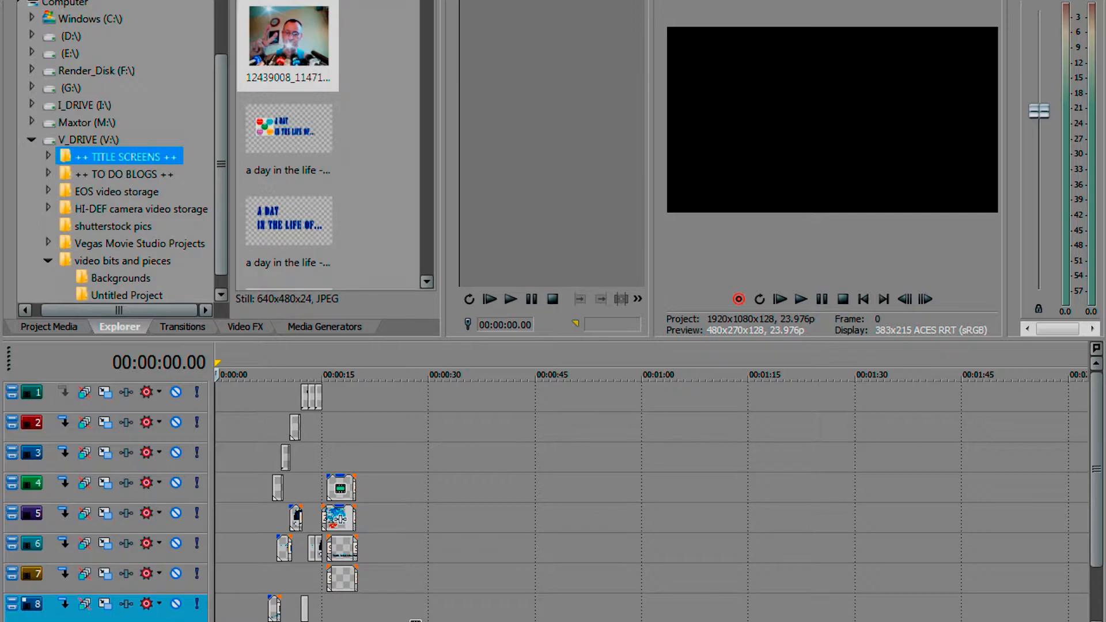
Play the final title animation from 00:00:15.02, then step back through it to the AUTOMOBILES screen at 00:00:14.08.
left_click(322, 458)
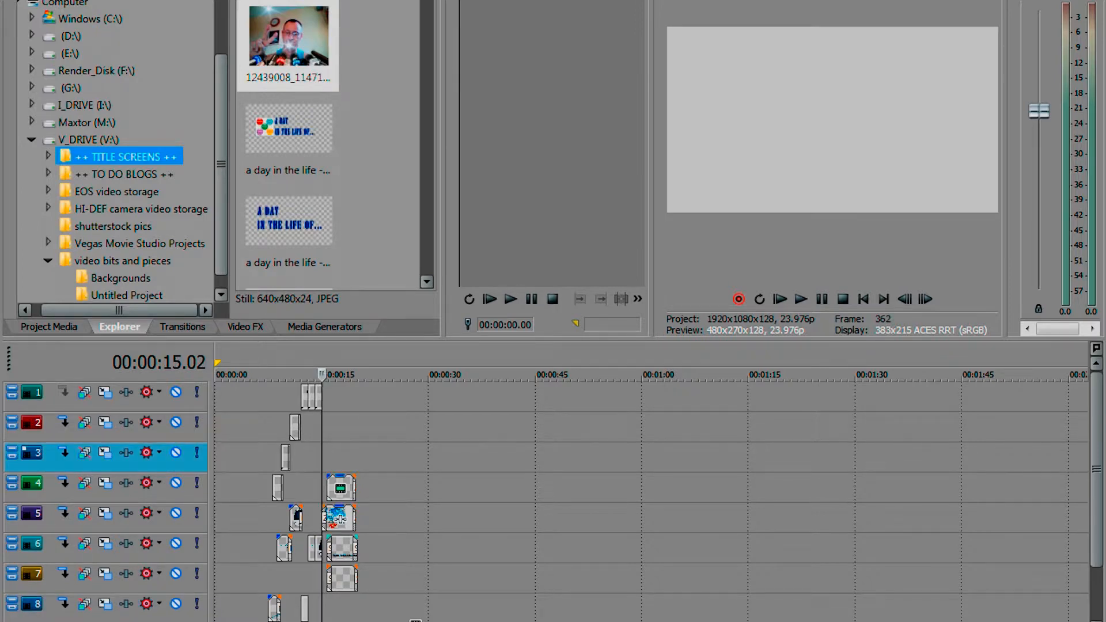
key("space")
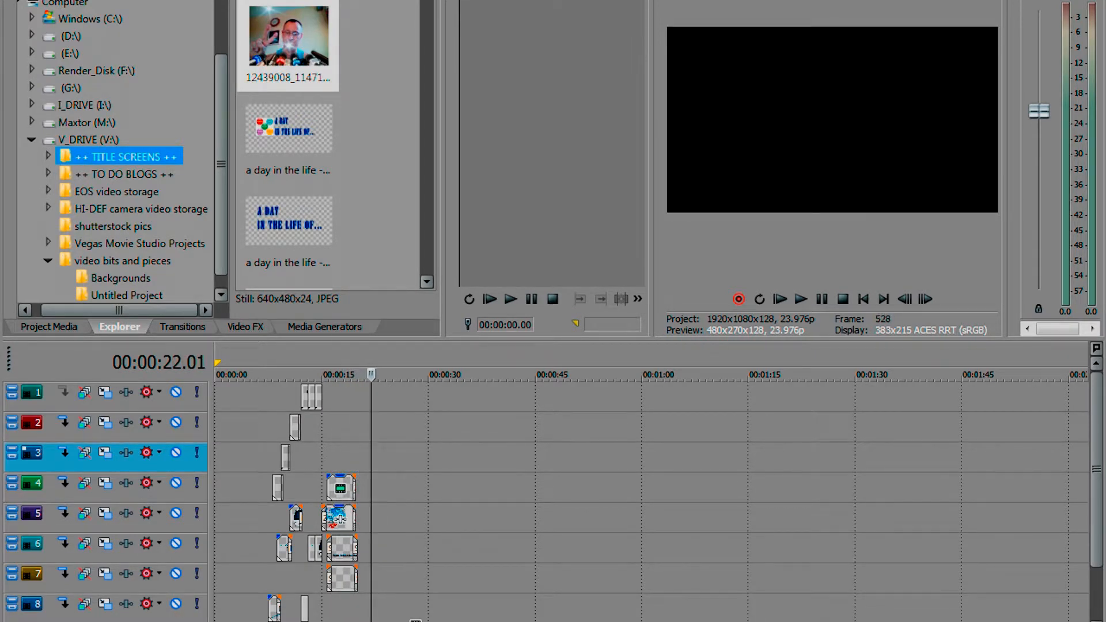
key("Left")
key("Left")
key("Left")
key("Left")
key("Left")
key("Left")
key("Left")
key("Left")
key("Left")
key("Left")
key("Left")
key("Left")
key("Left")
key("Left")
key("Left")
key("Left")
key("Left")
key("Left")
key("Left")
key("Left")
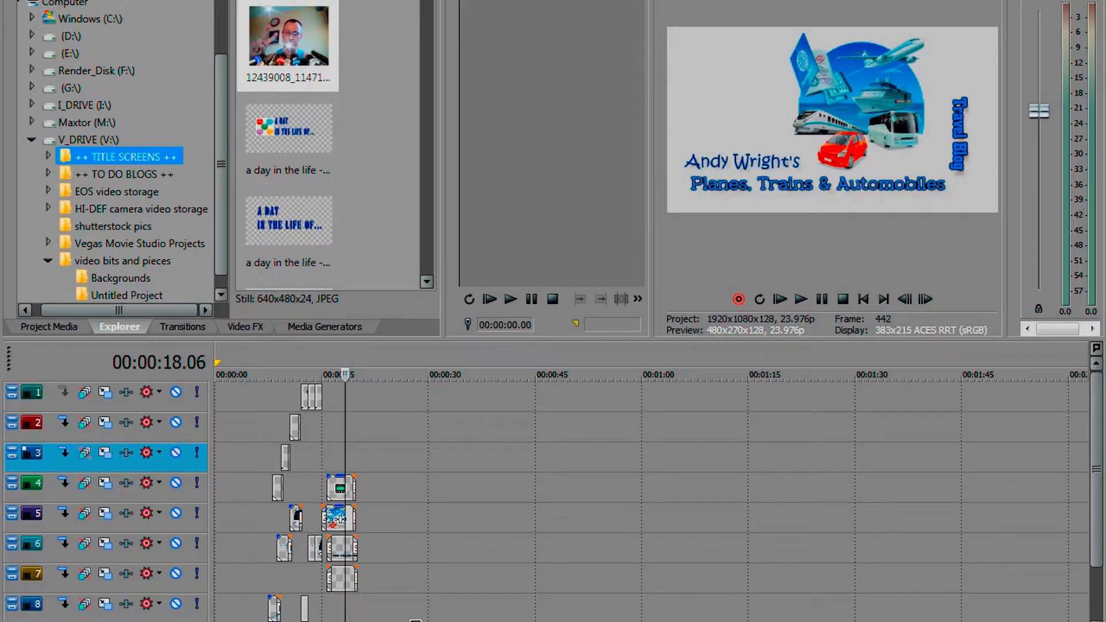
key("Left")
key("Left")
key("Left")
key("Left")
key("Left")
key("Left")
key("Left")
key("Left")
key("Left")
key("Left")
key("Left")
key("Left")
key("Left")
key("Left")
key("Left")
key("Left")
key("Left")
key("Left")
key("Left")
key("Left")
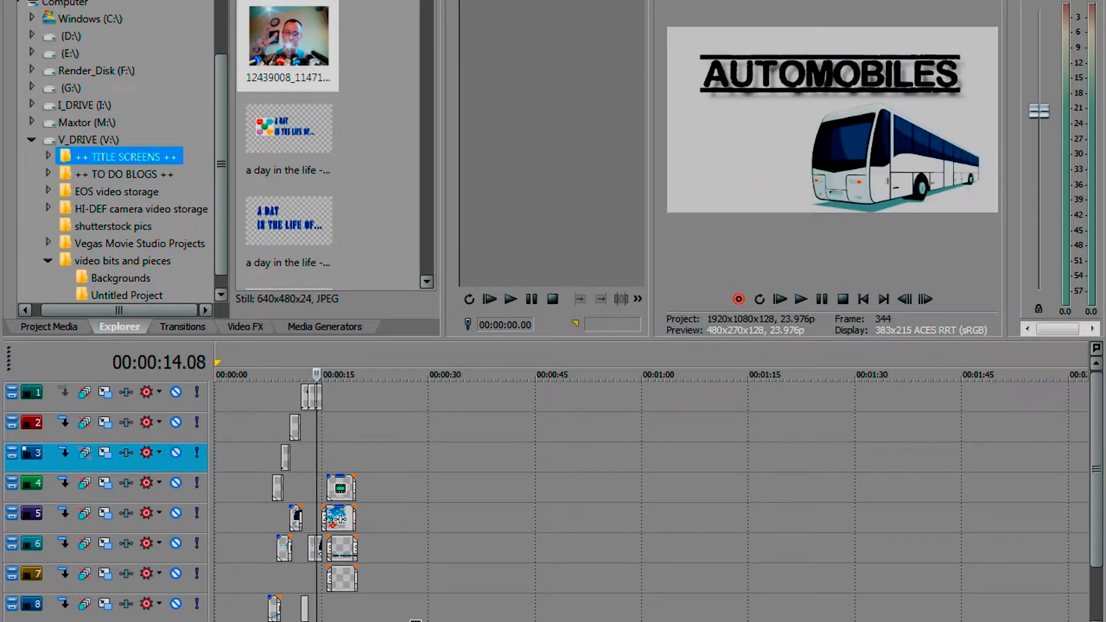
Scrub through the start of the final title animation to 00:00:15.20 and play the flying text from there.
key("Right")
key("Right")
key("Right")
key("Right")
key("Right")
key("Right")
key("Right")
key("Right")
key("Right")
key("Right")
key("Right")
key("Right")
key("Right")
key("Right")
key("Right")
key("Right")
key("Right")
key("Right")
key("Right")
key("Right")
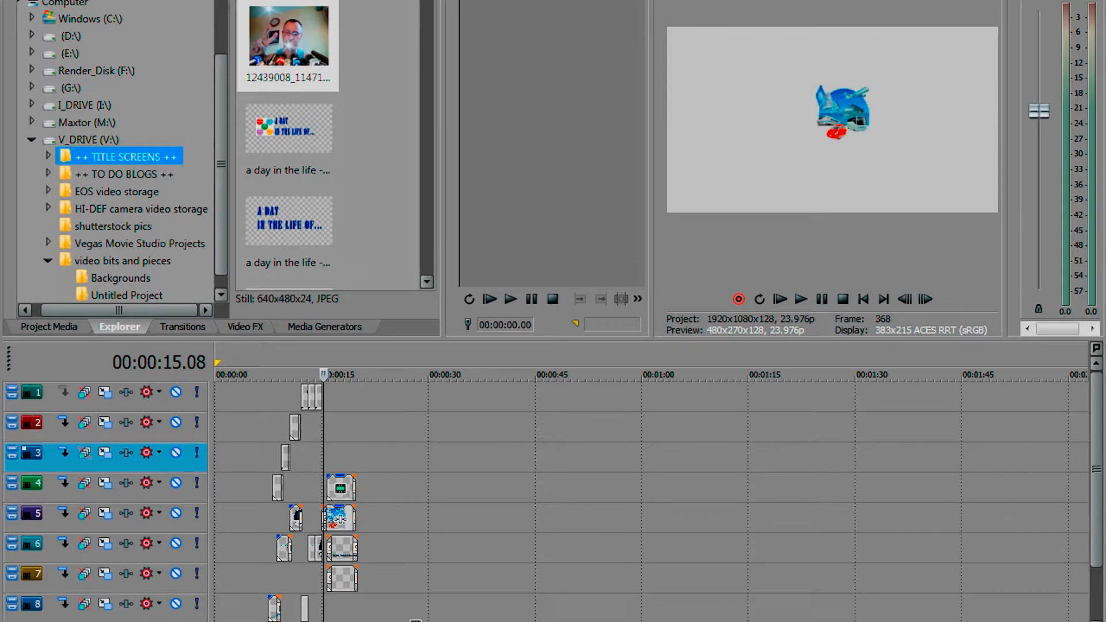
key("Right")
key("Right")
key("Right")
key("Right")
key("Right")
key("Right")
key("Right")
key("Right")
key("Right")
key("Right")
key("Right")
key("Right")
key("Right")
key("Right")
key("Right")
key("Right")
key("Right")
key("Right")
key("Left")
key("Left")
key("Left")
key("Left")
key("Left")
key("Left")
key("Left")
key("Left")
key("Left")
key("Left")
key("Left")
key("Left")
key("Left")
key("Left")
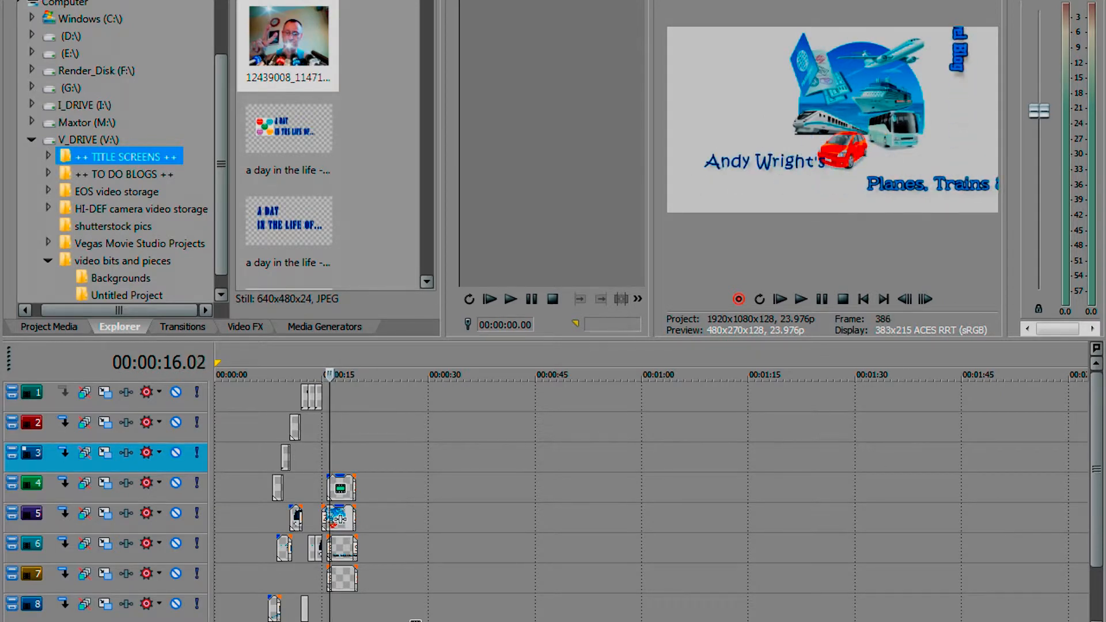
key("Left")
key("Left")
key("space")
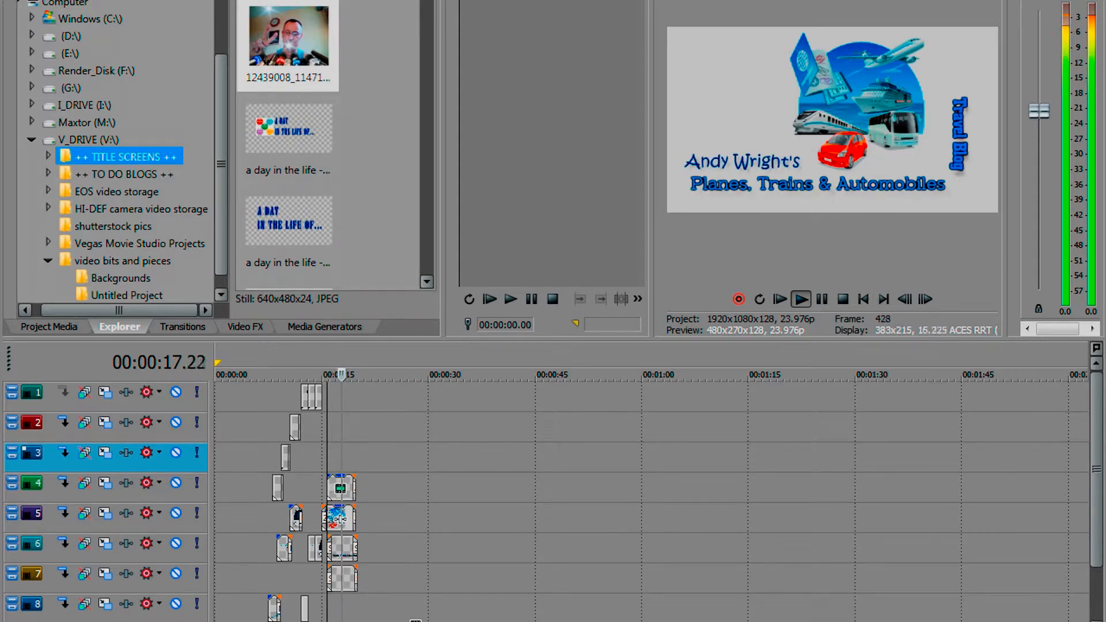
key("space")
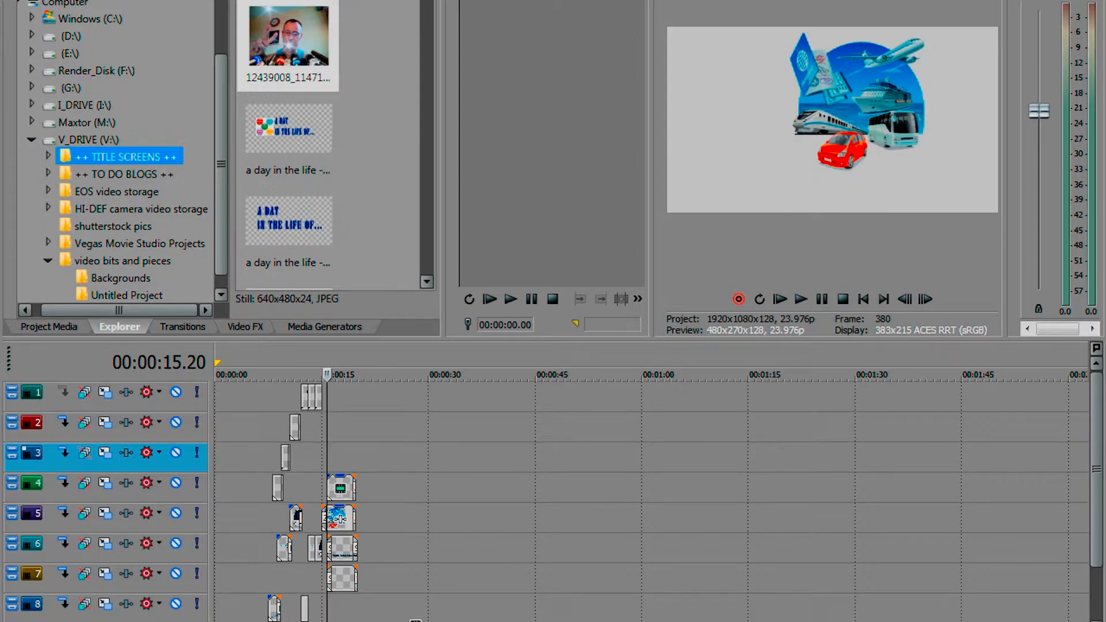
Close the PLANES TRAINS AUTOMOBILES project and return to an empty timeline.
key("alt+i")
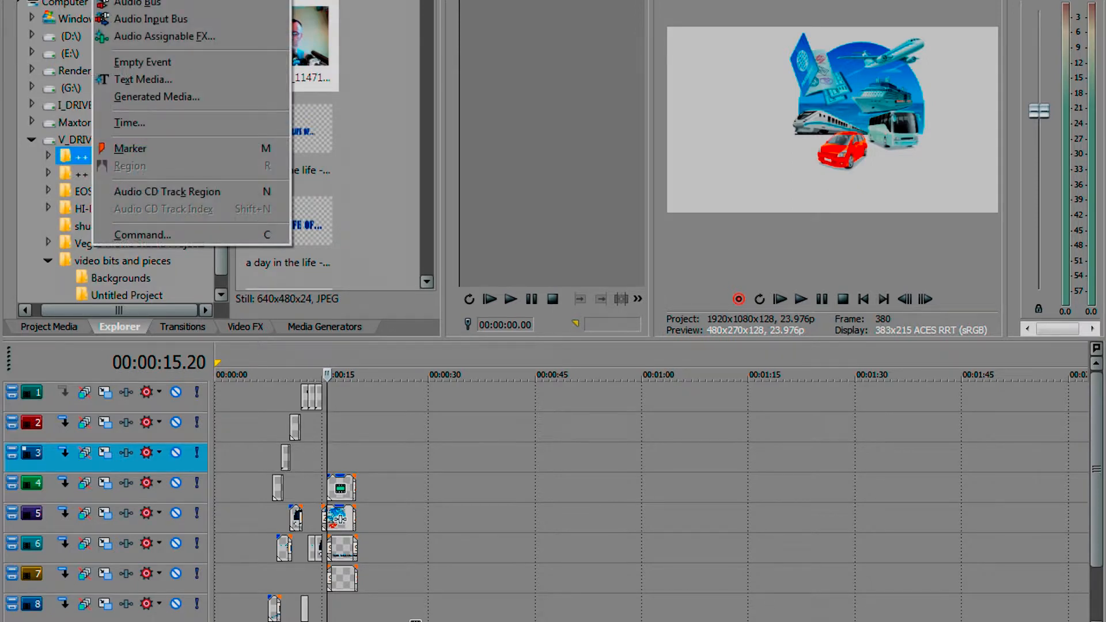
key("Left")
key("Left")
key("Left")
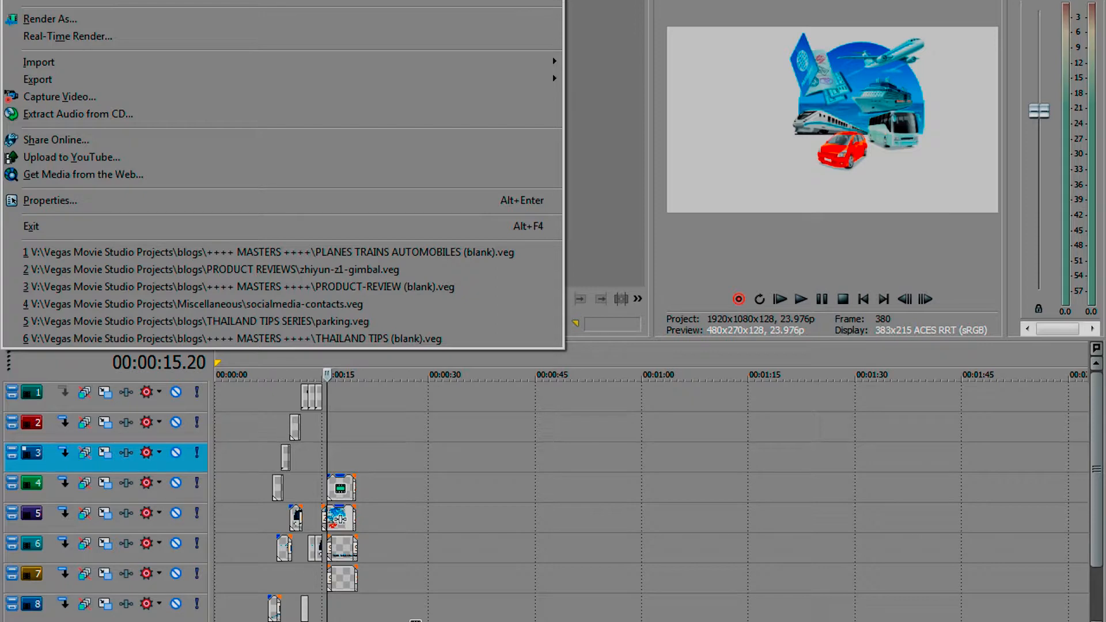
key("Escape")
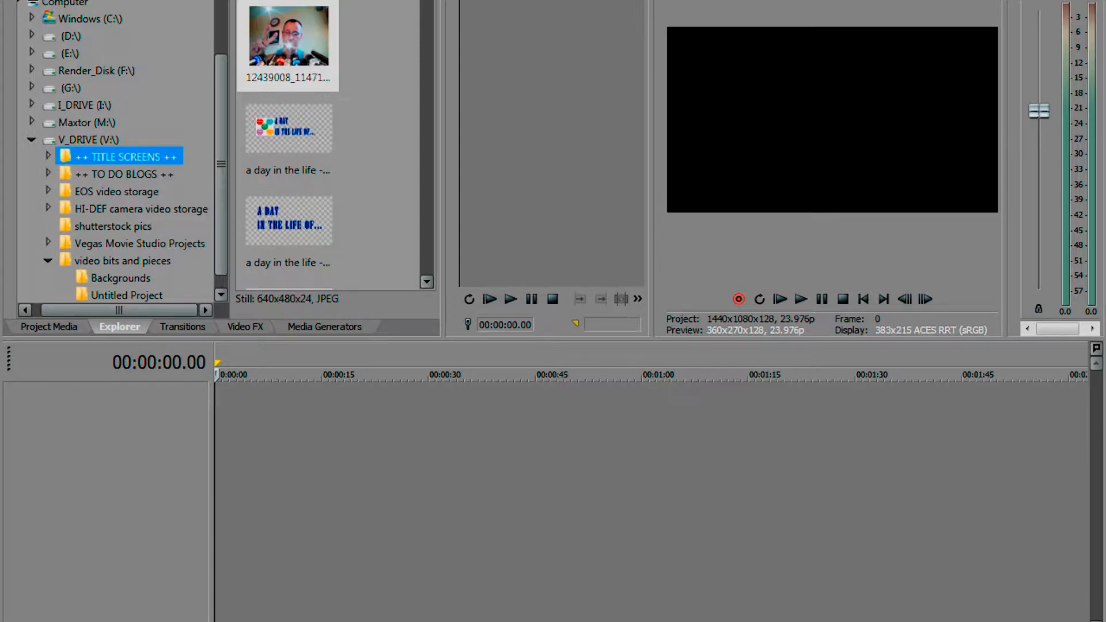
Insert a video track and an audio track below it into the empty timeline.
right_click(177, 411)
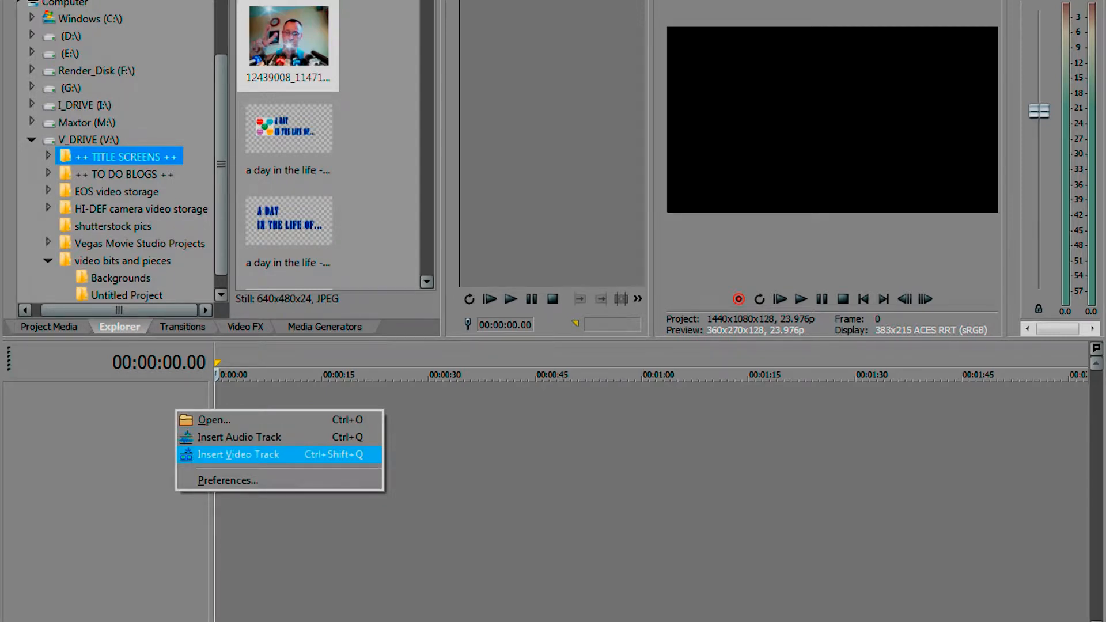
left_click(238, 455)
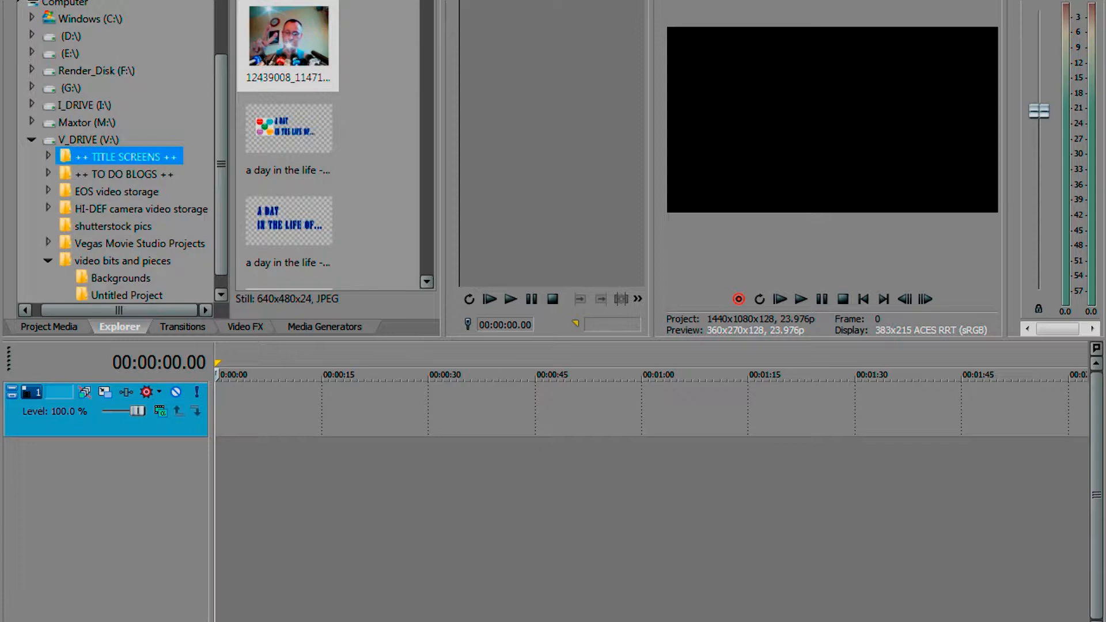
right_click(95, 483)
left_click(157, 509)
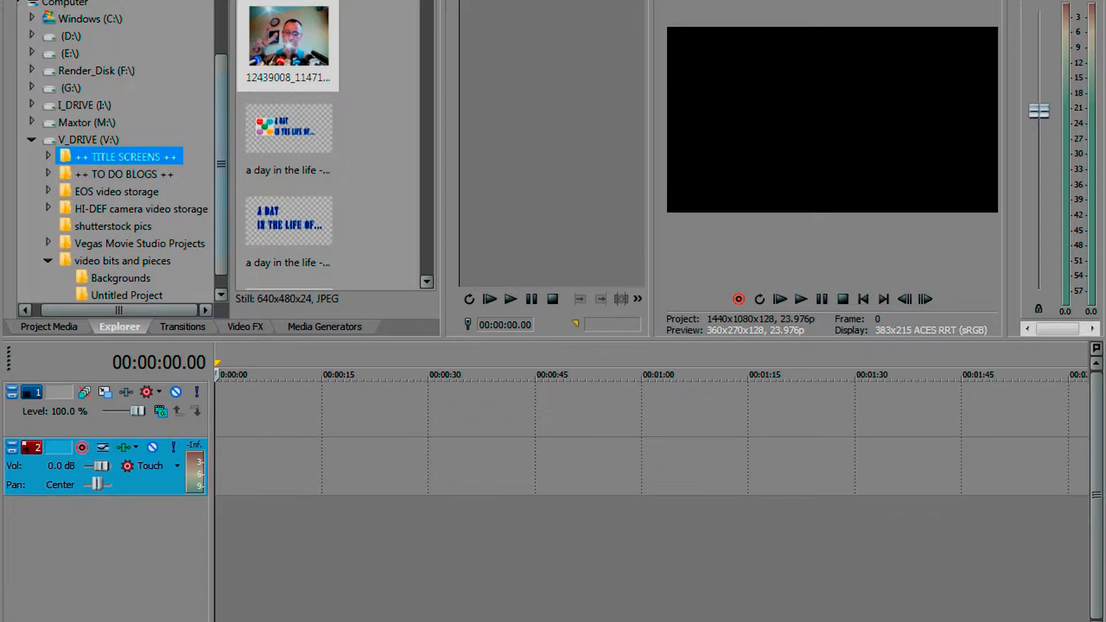
Place the 2560x1440 photo-collage YouTube banner image from the ++ TITLE SCREENS ++ folder at the start of the video track.
left_click(289, 224)
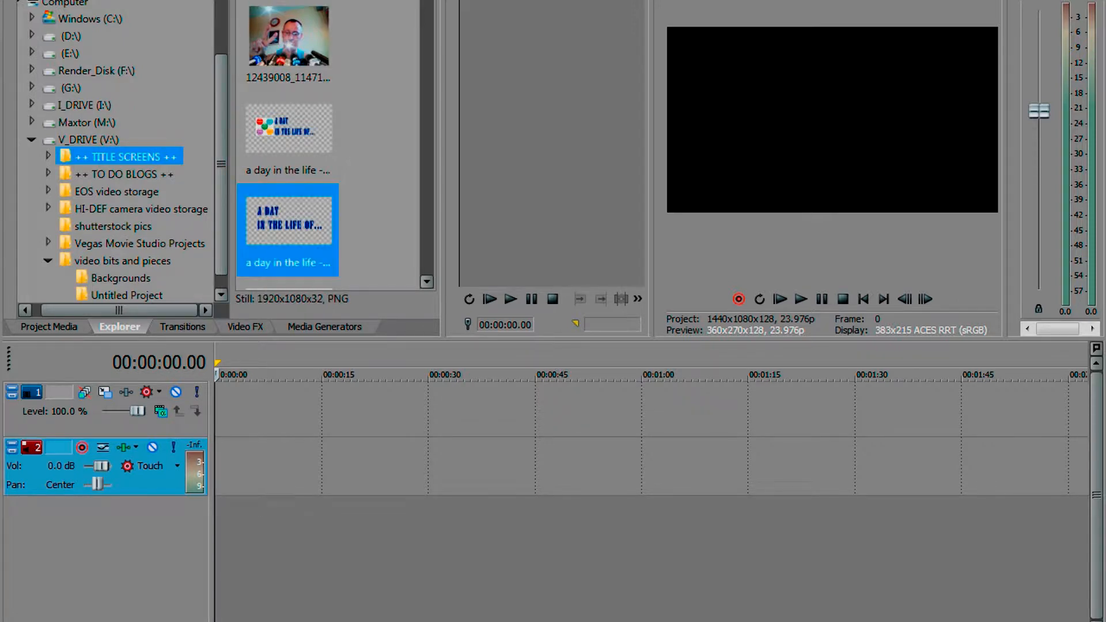
scroll(288, 144, "down", 3)
scroll(288, 144, "down", 8)
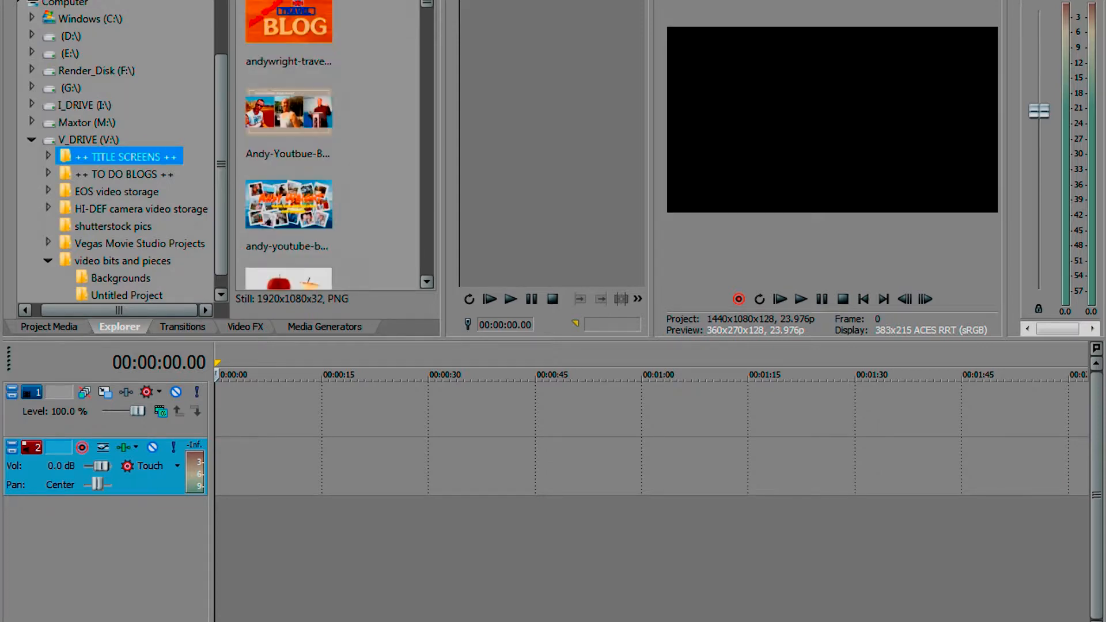
left_click(288, 208)
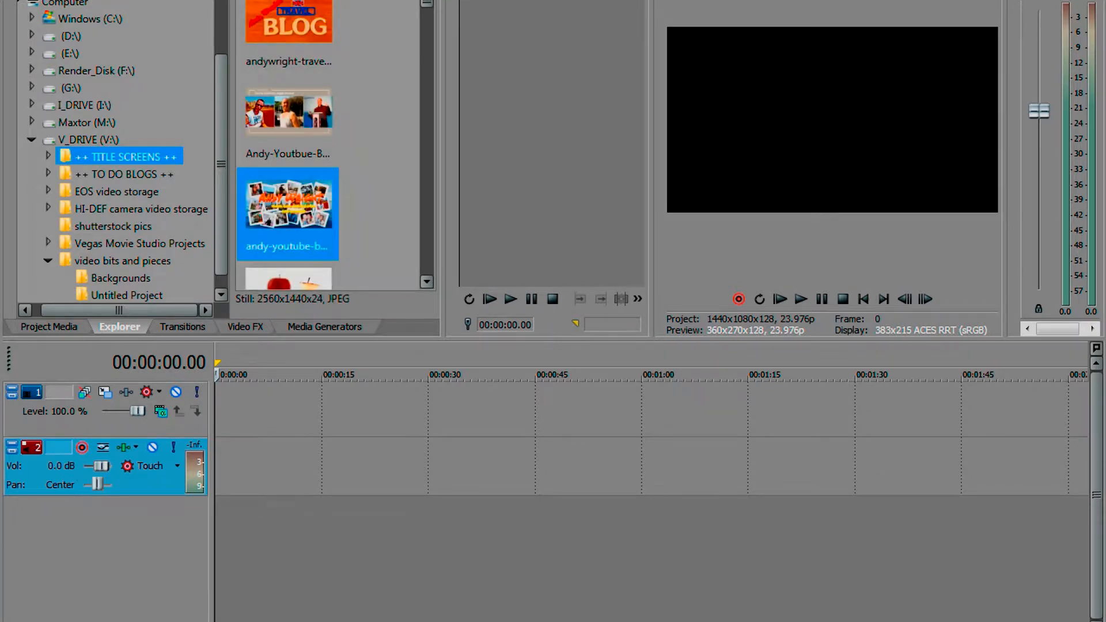
left_click_drag(288, 207, 237, 409)
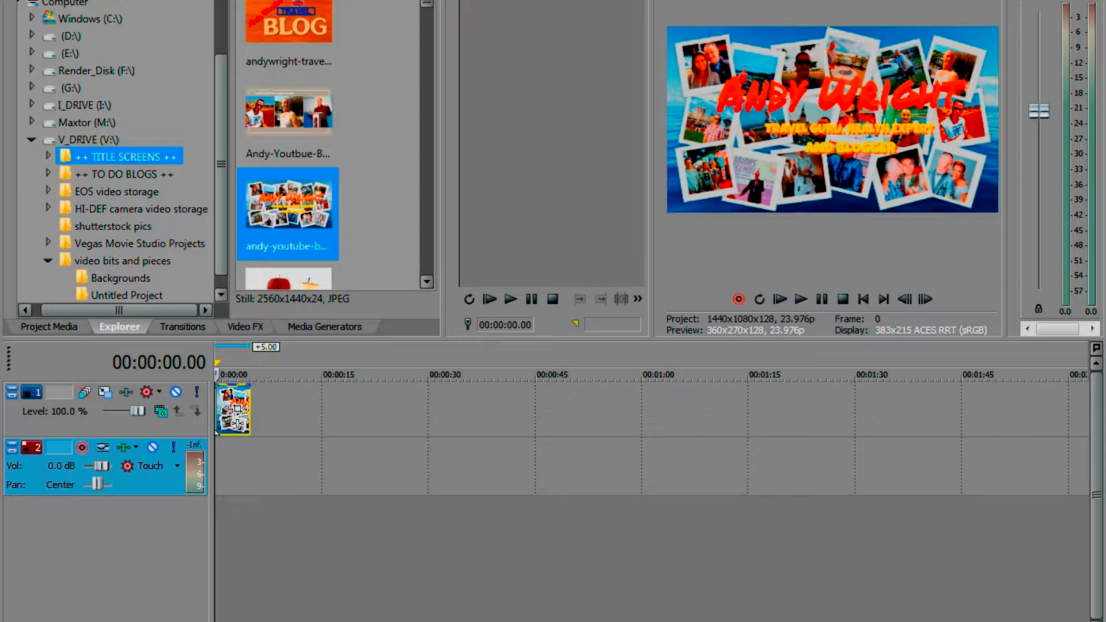
Apply the Default preset of the 3D Fly In/Out transition to the start of the photo-collage image and close its settings.
left_click(183, 326)
scroll(651, 438, "up", 4)
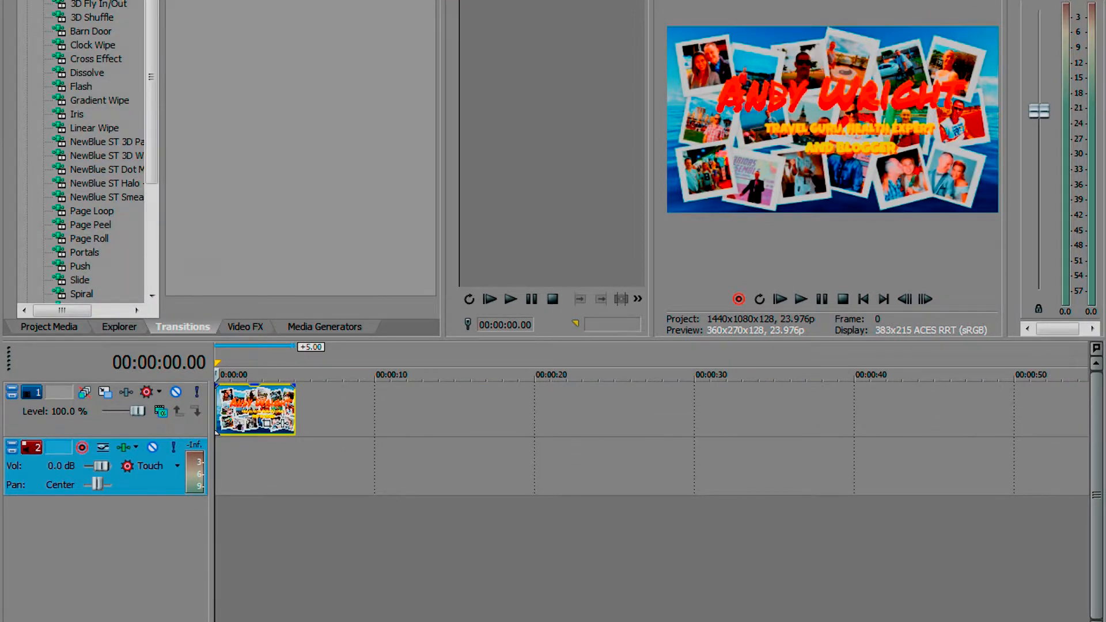
scroll(651, 410, "up", 6)
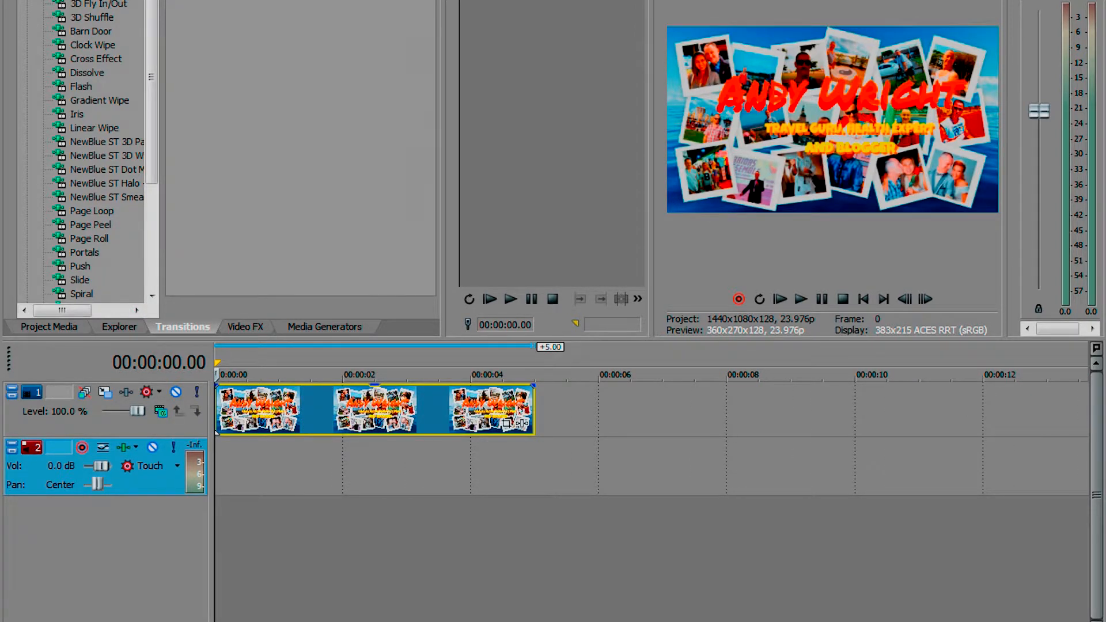
left_click(99, 4)
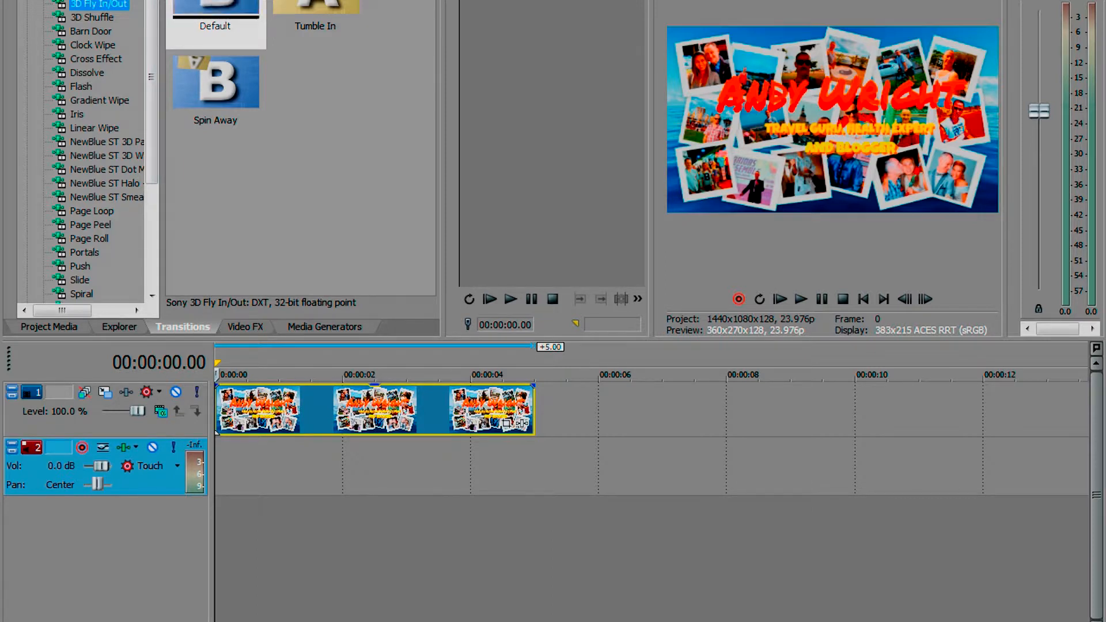
left_click(216, 7)
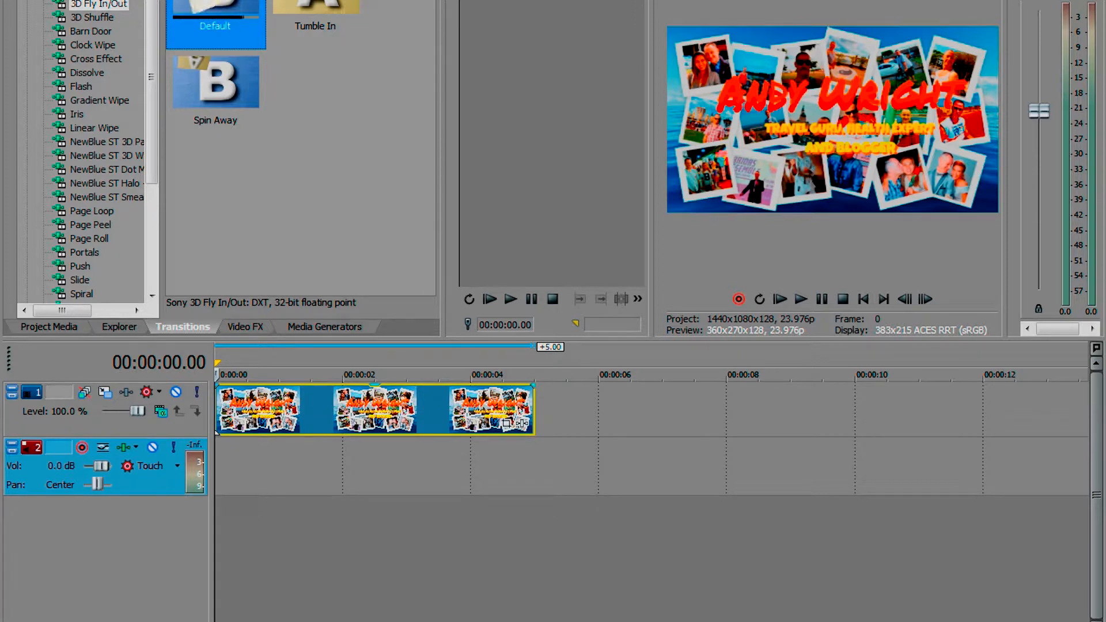
left_click(506, 423)
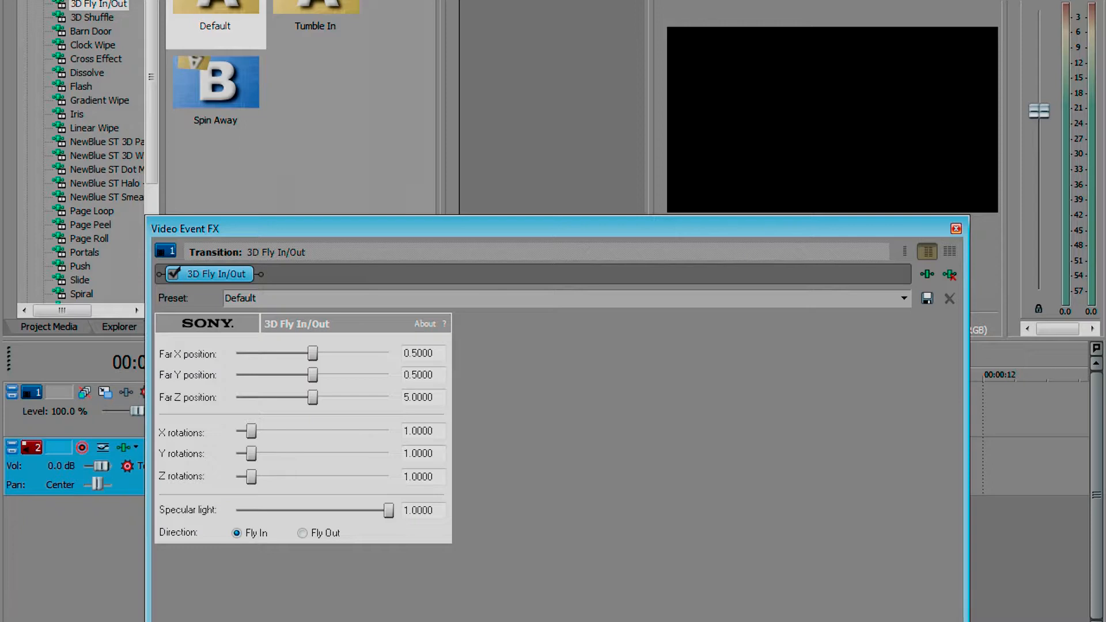
left_click(955, 229)
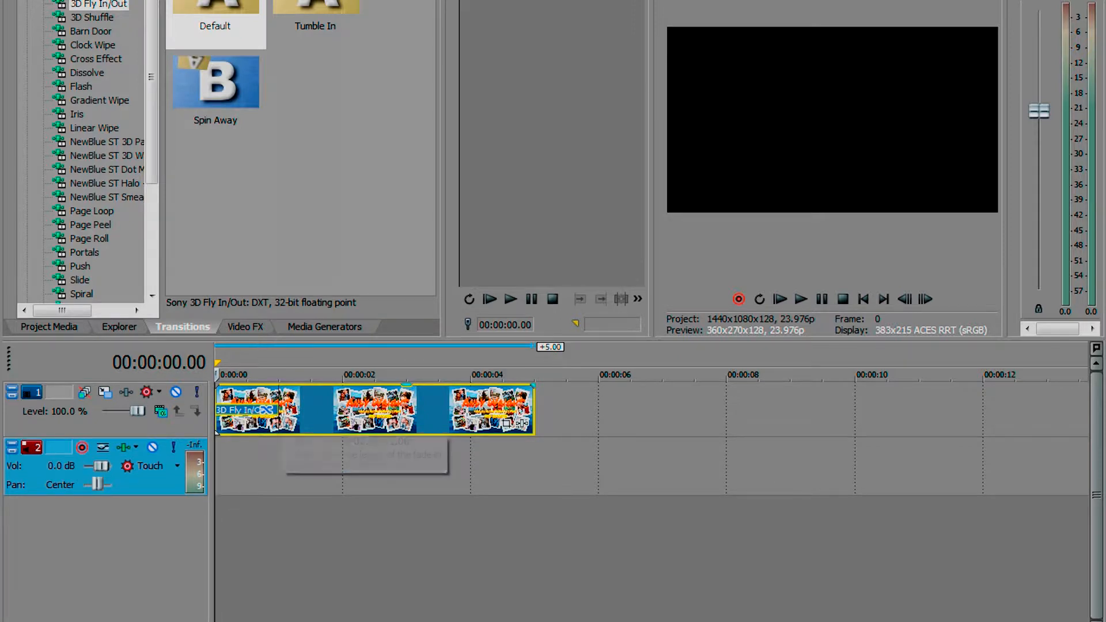
Shorten the 3D Fly In/Out transition to 00:00:00.10, preview it from the start and check the frame where it ends.
left_click_drag(280, 424, 245, 419)
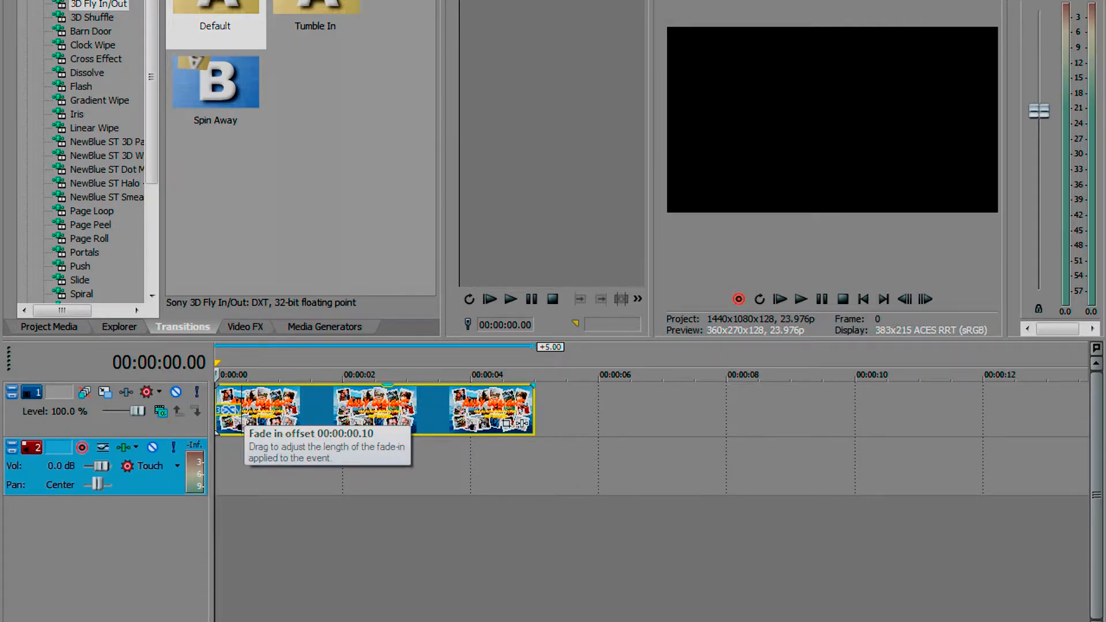
key("space")
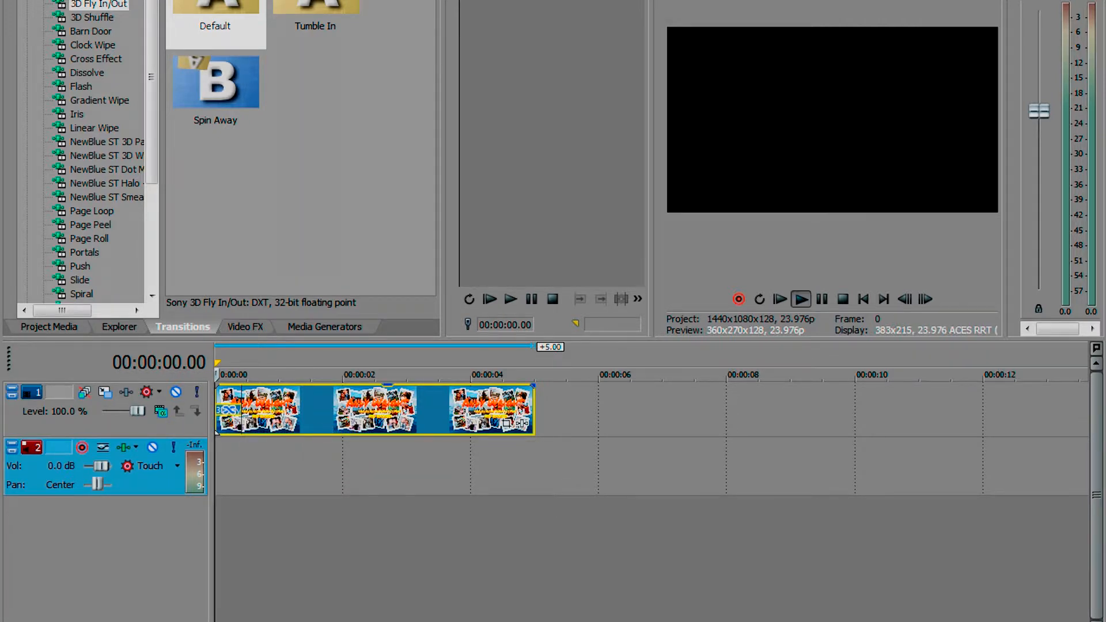
key("space")
key("space")
key("space")
key("space")
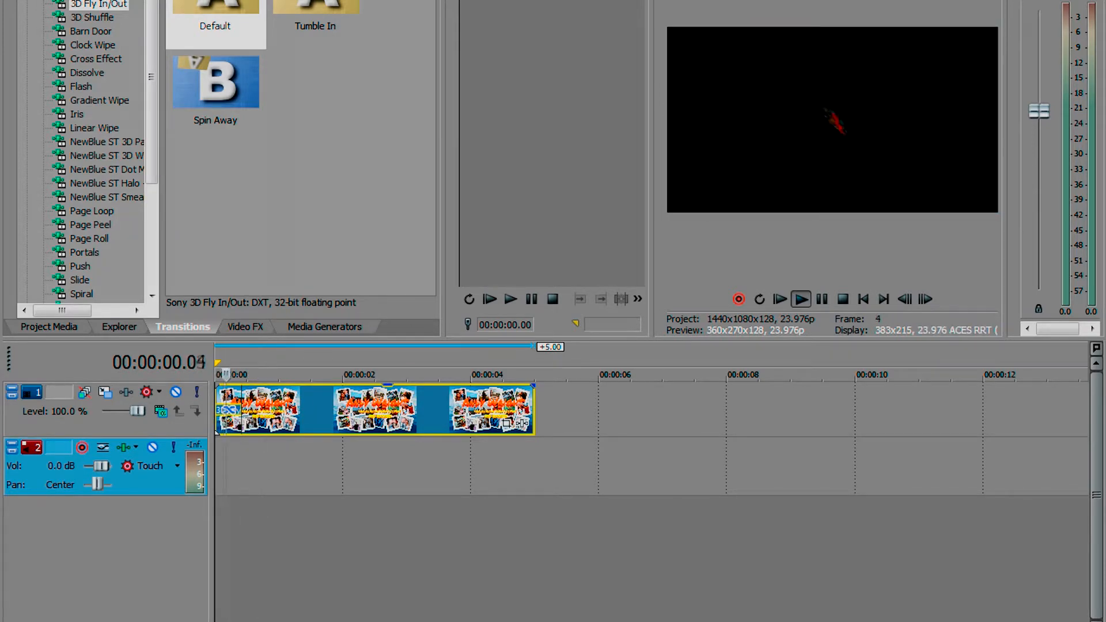
key("space")
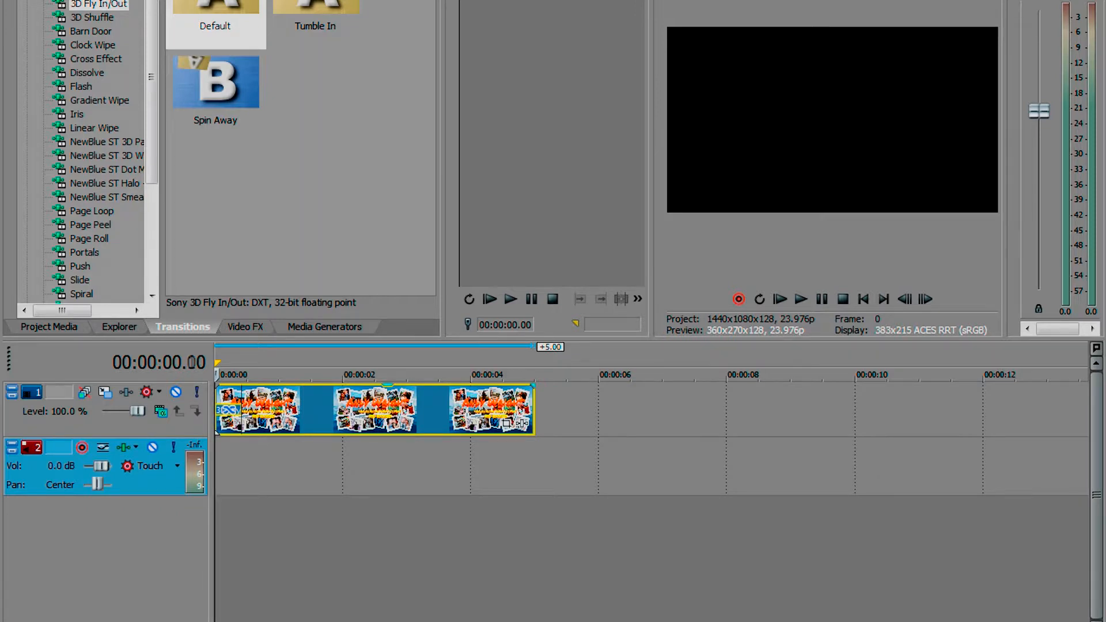
left_click(242, 375)
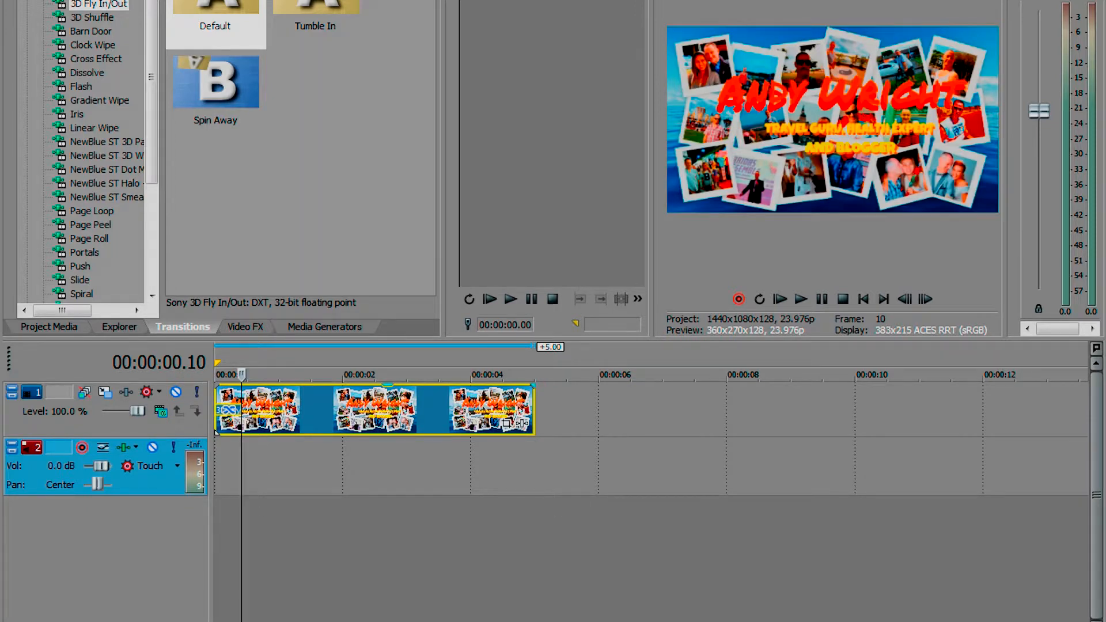
Lengthen the 3D Fly In/Out transition to about 1 second and play the fly-in.
left_click_drag(241, 410, 278, 409)
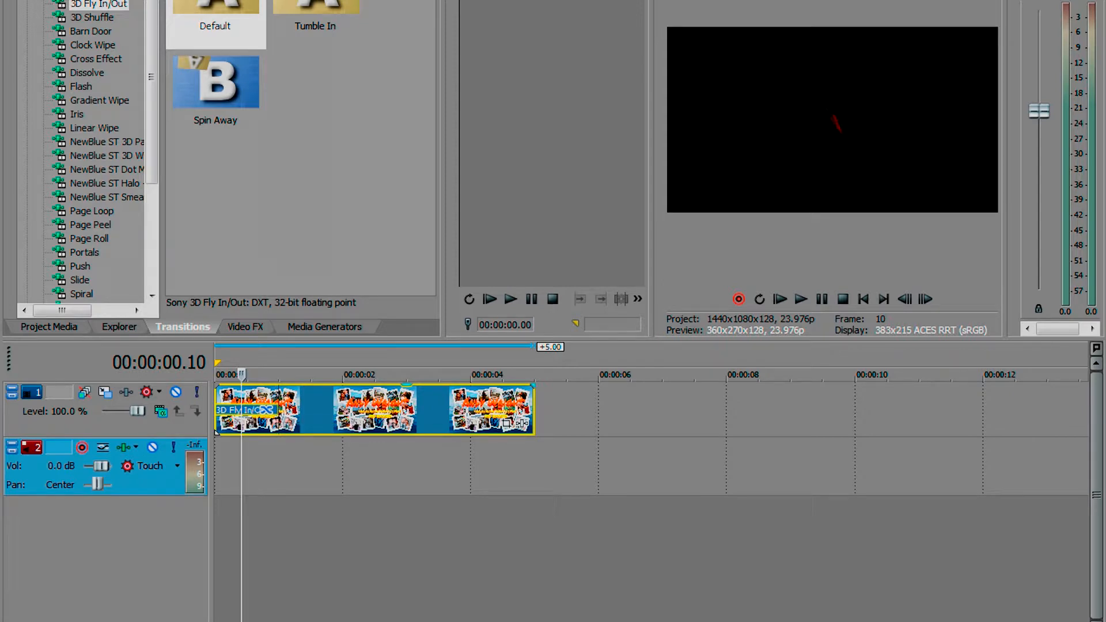
left_click(216, 433)
key("space")
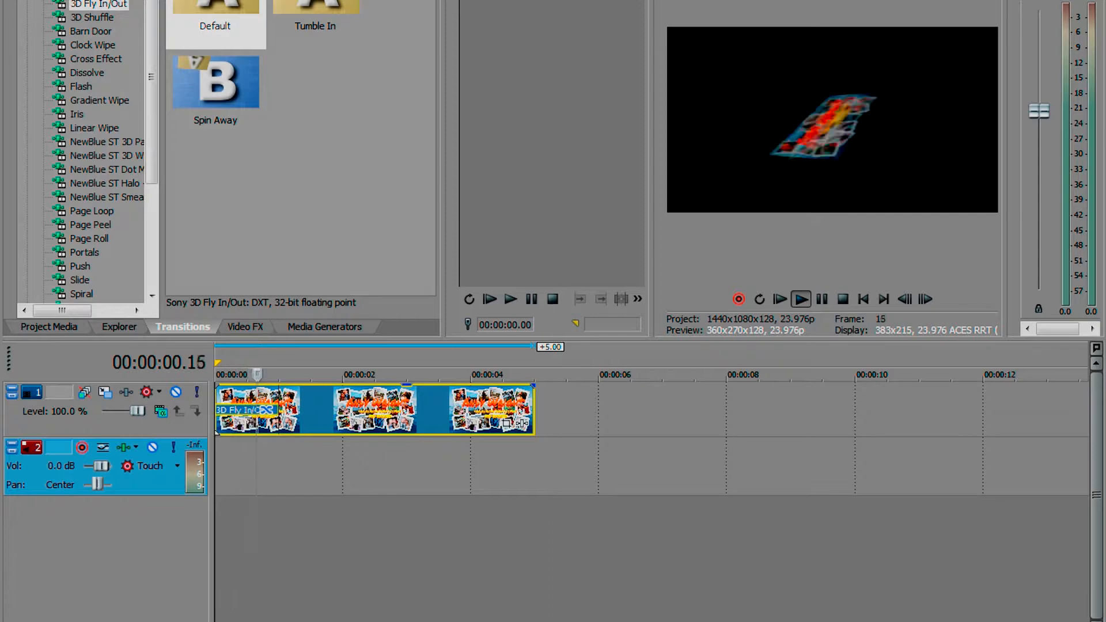
key("space")
key("space")
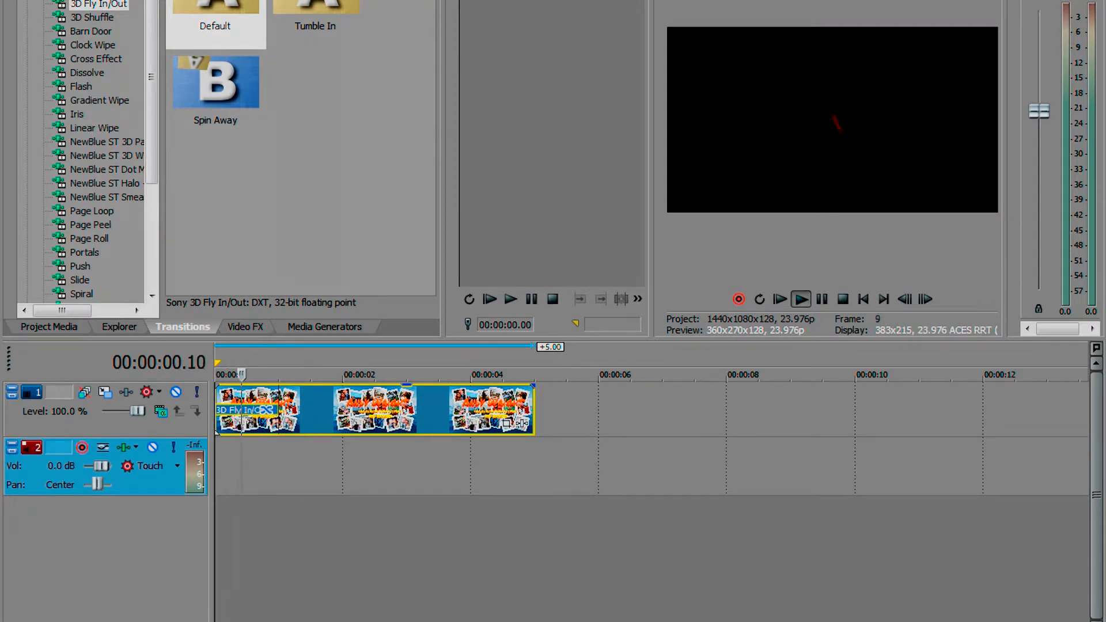
key("space")
key("space")
key("space")
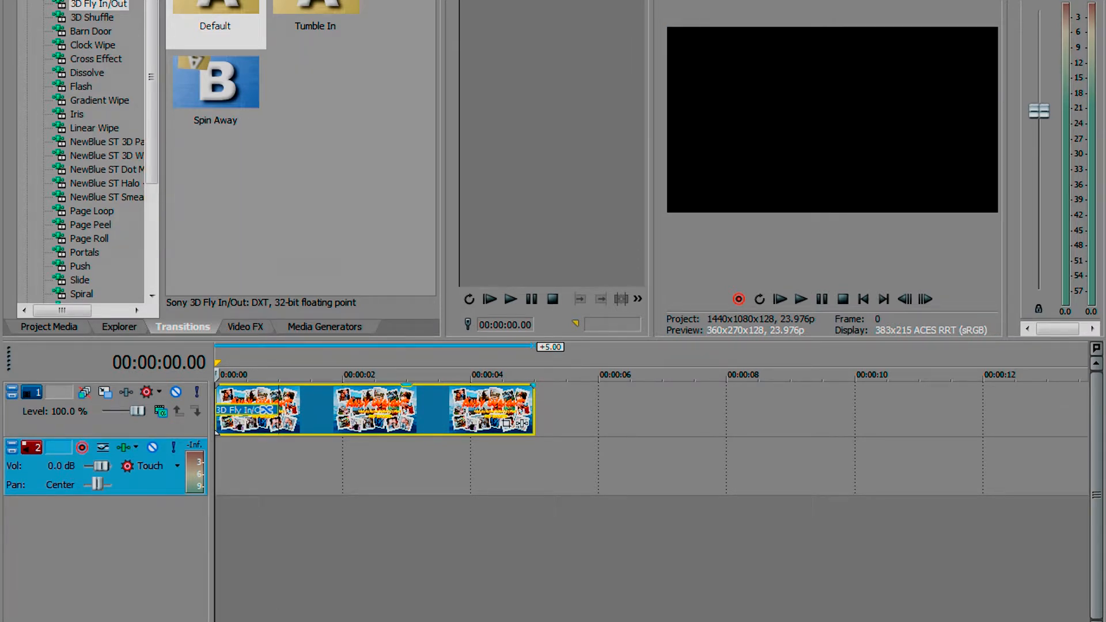
Set the 3D Fly In/Out transition to about 0.6 seconds and play it from the start of the timeline.
left_click_drag(279, 397, 254, 401)
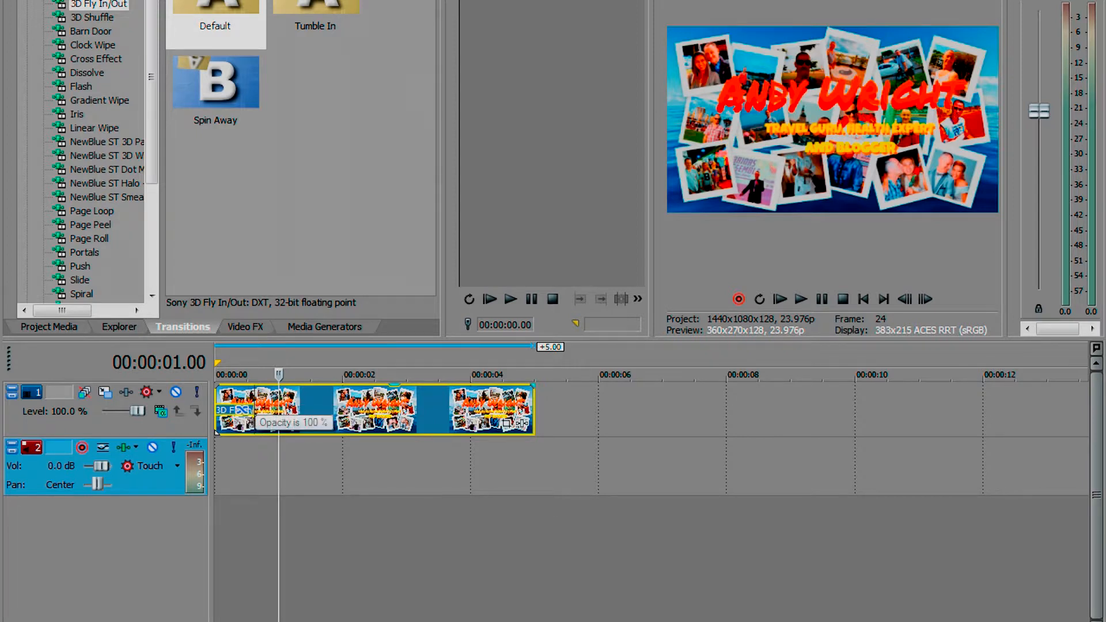
key("space")
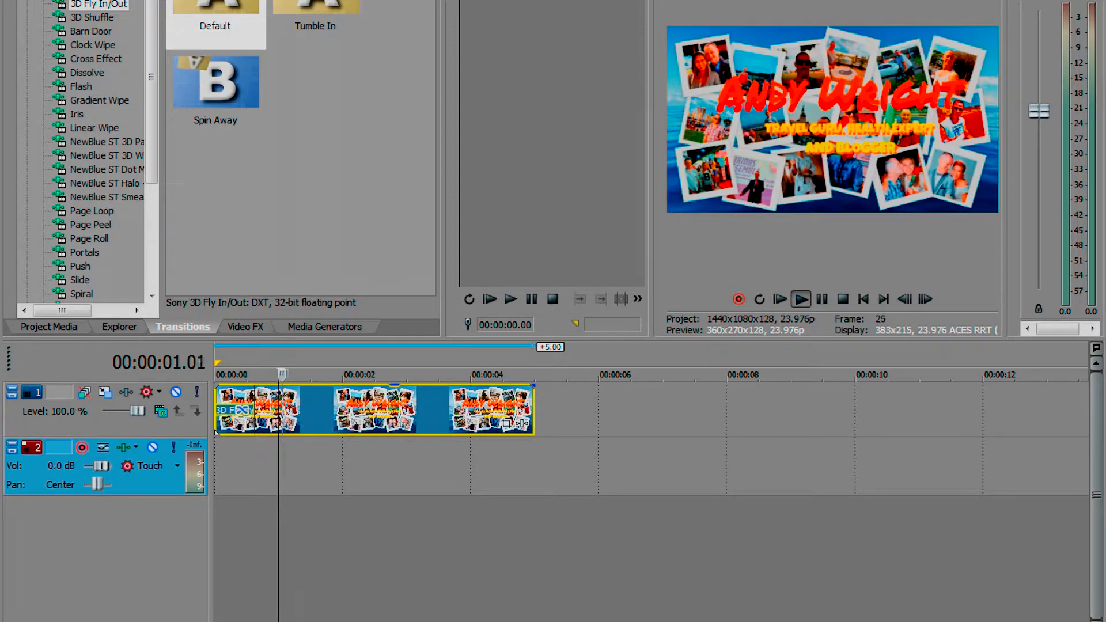
key("space")
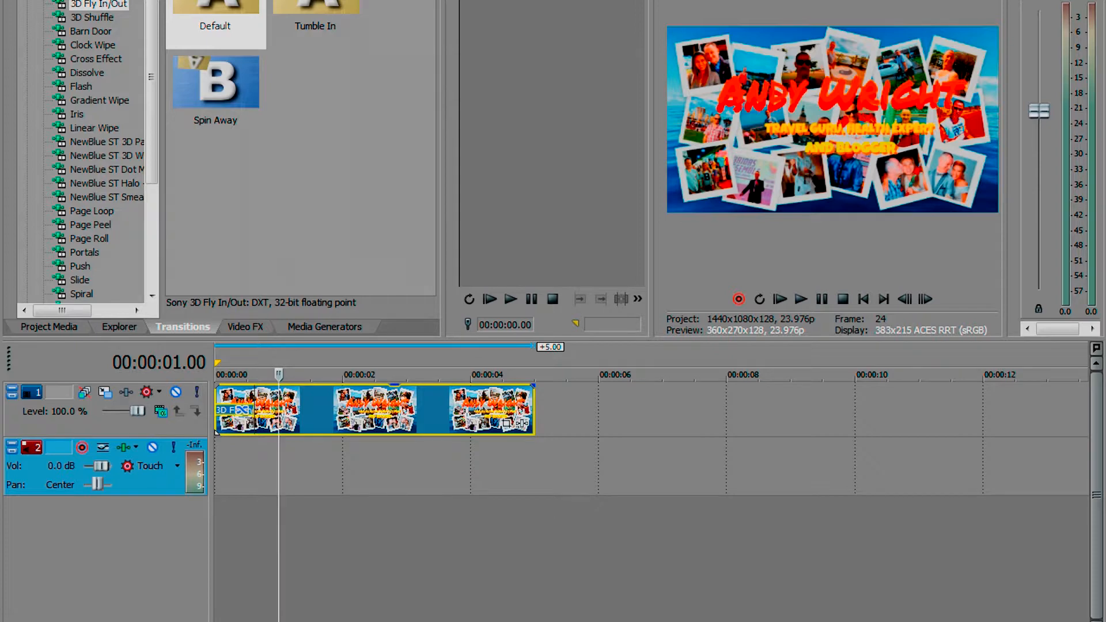
key("Home")
key("space")
key("space")
key("space")
key("space")
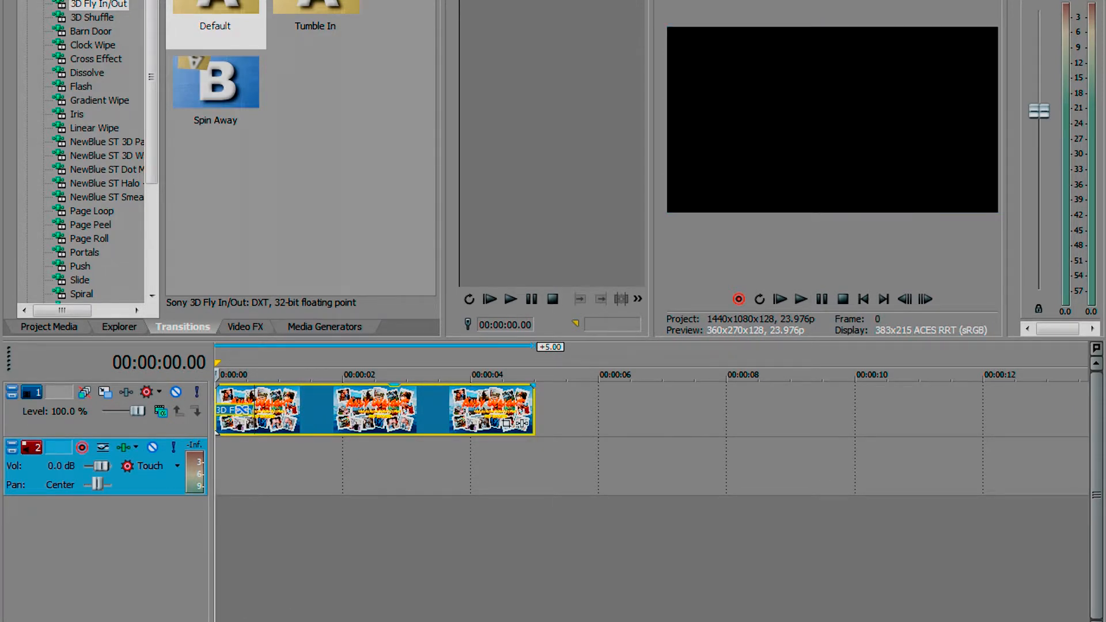
Open the AK-020 Corporate Sound Toolbox folder inside Royalty Free Music on I_DRIVE.
left_click(119, 327)
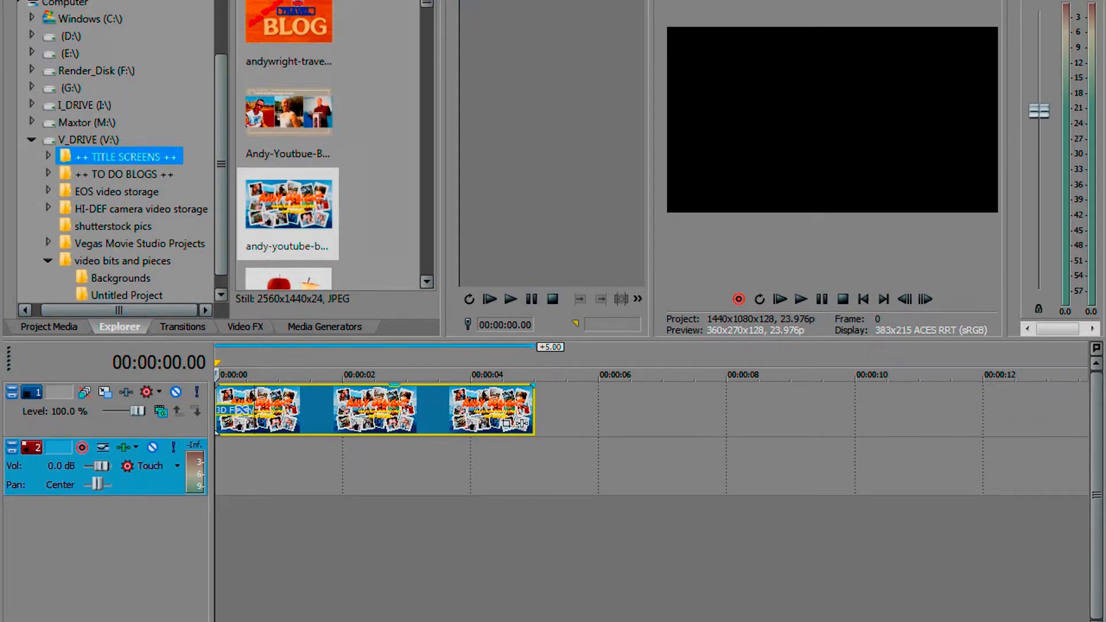
left_click(84, 105)
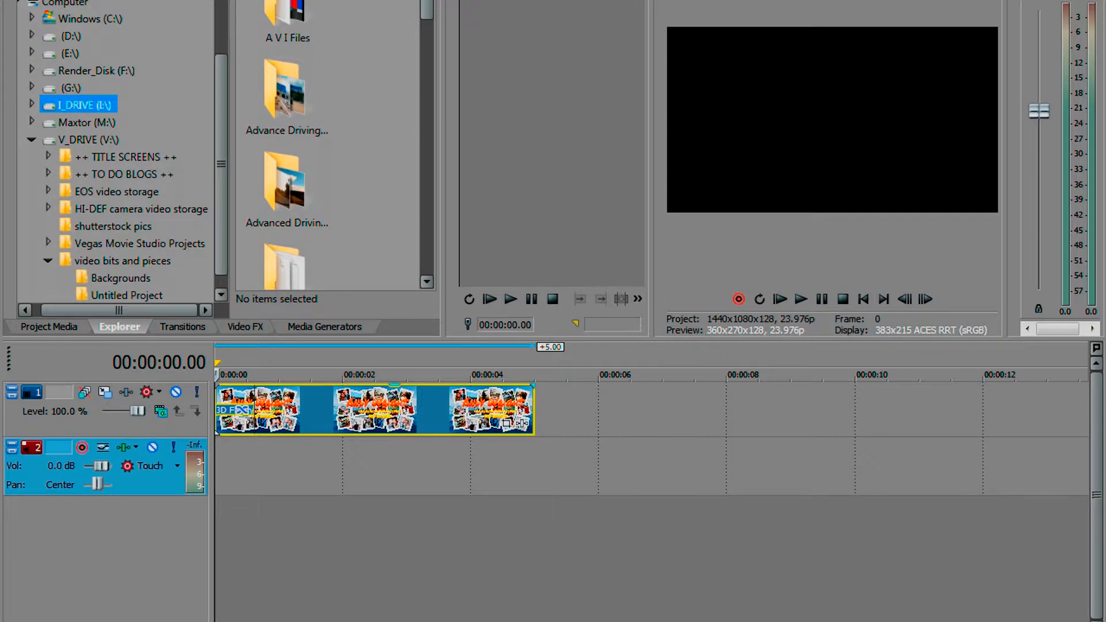
left_click(287, 190)
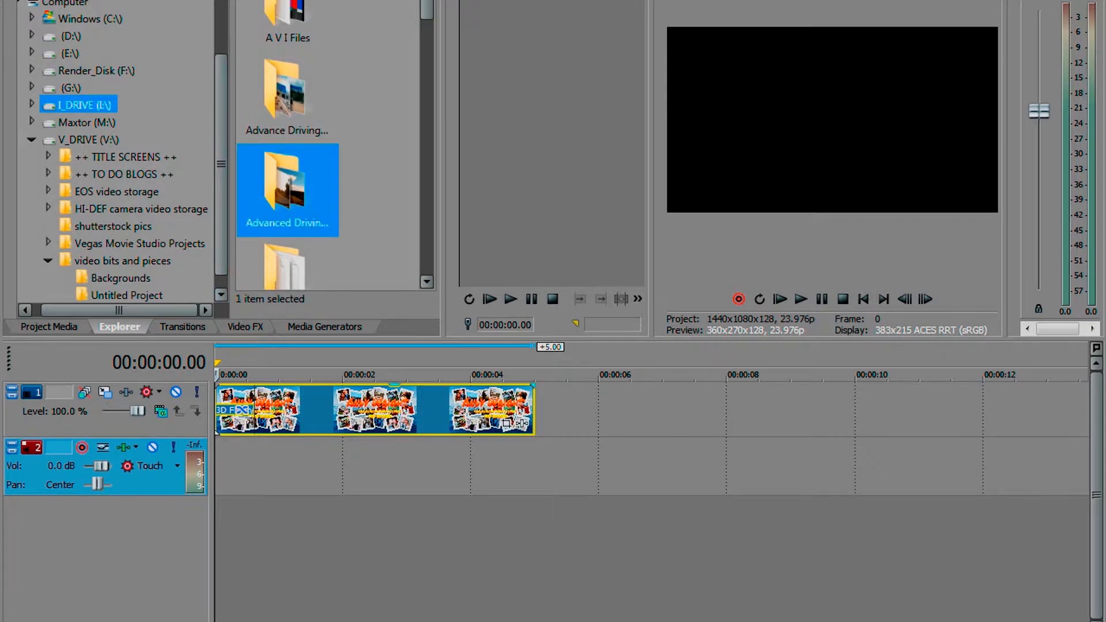
key("w")
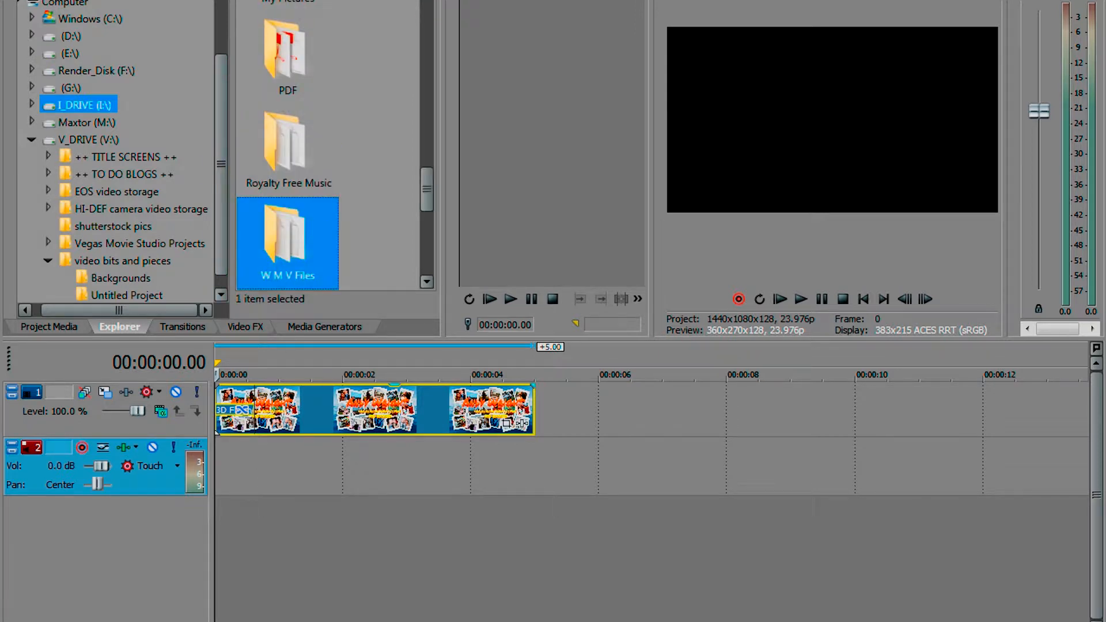
key("r")
key("Return")
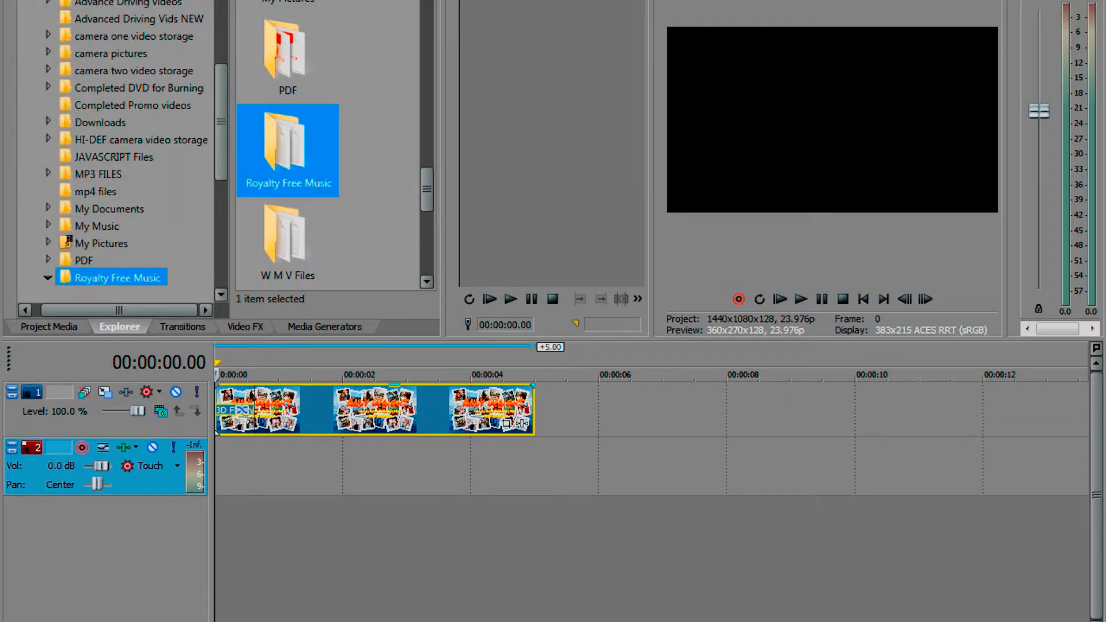
left_click(287, 190)
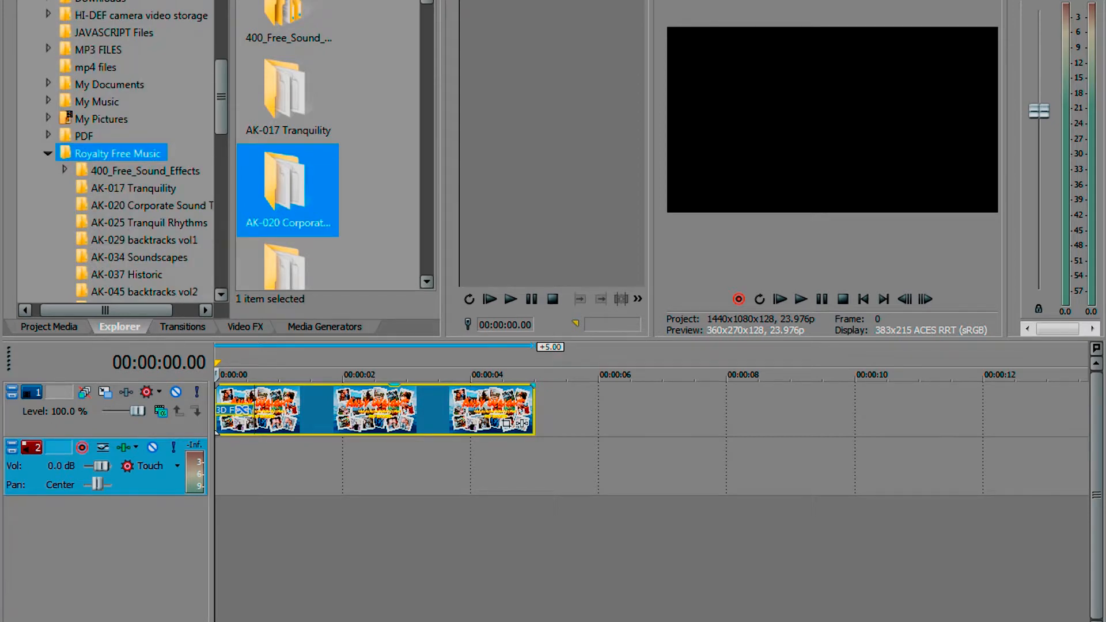
key("Return")
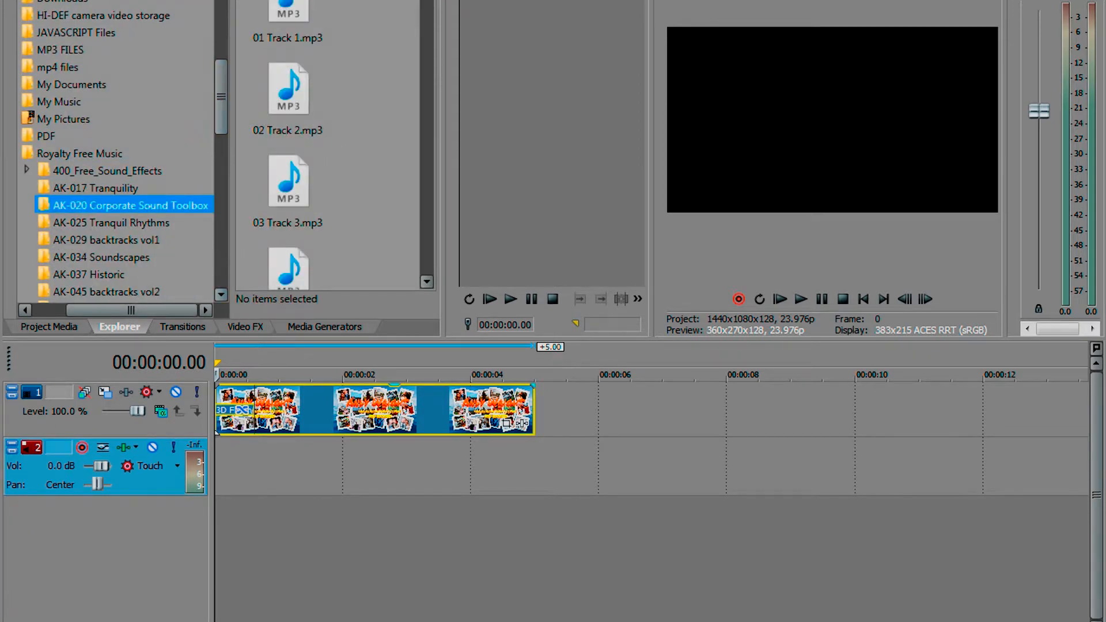
Audition the music files from 01 Track 1.mp3 through 05 Track 5.mp3.
left_click(288, 23)
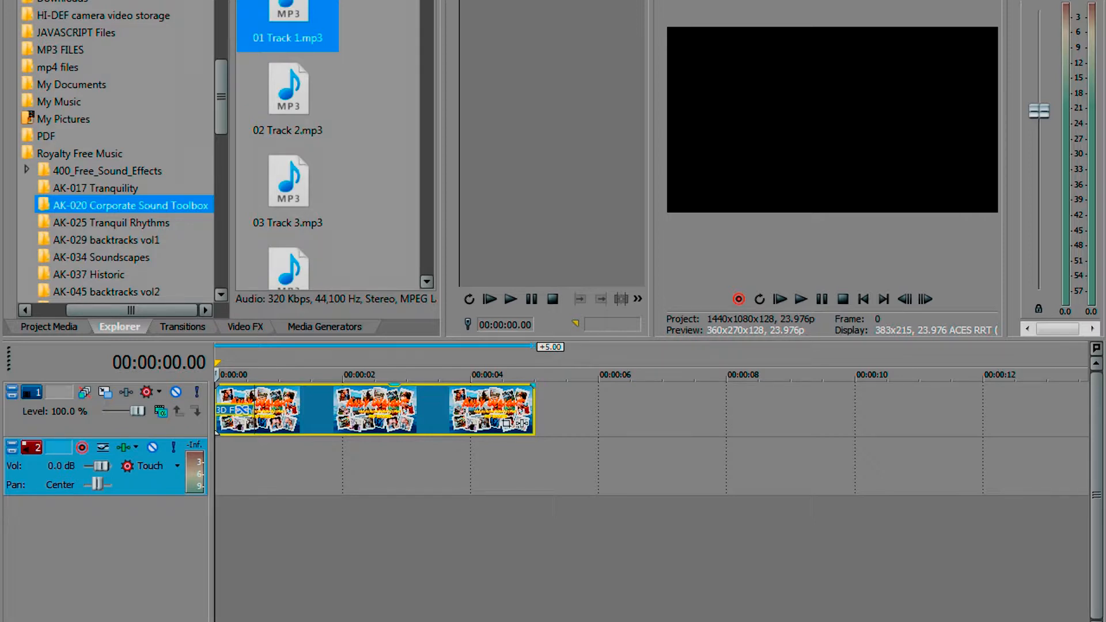
left_click(288, 98)
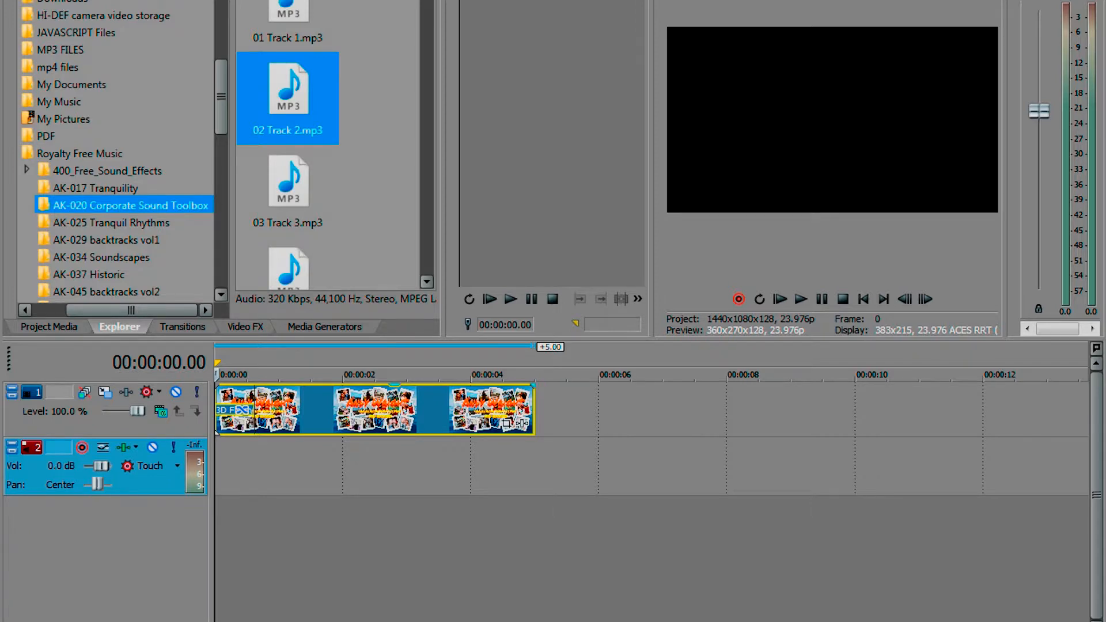
left_click(287, 190)
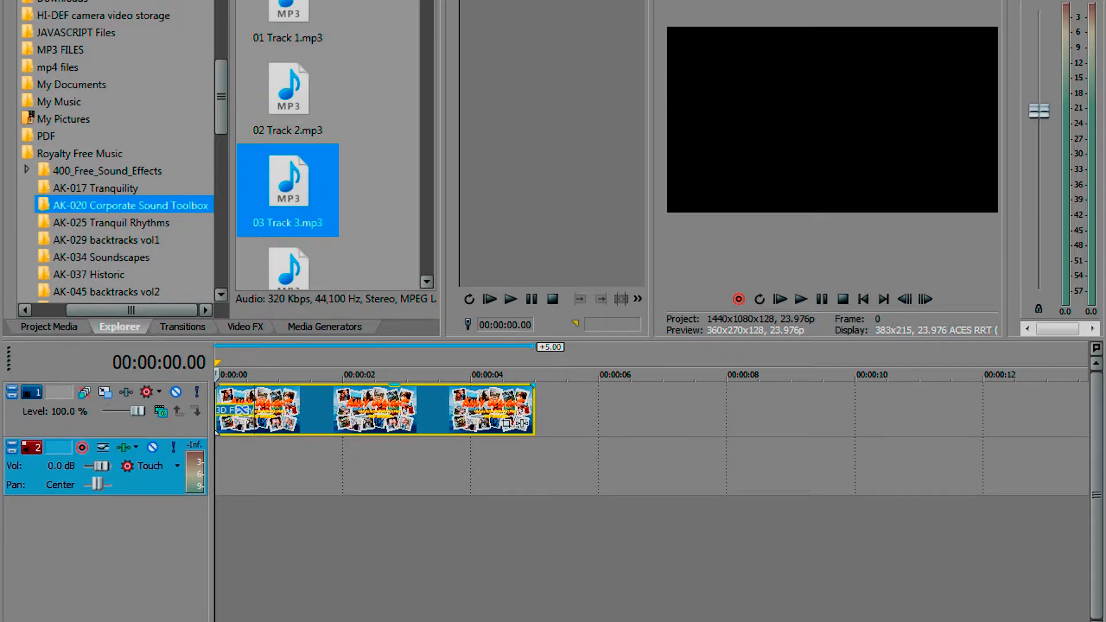
left_click(288, 269)
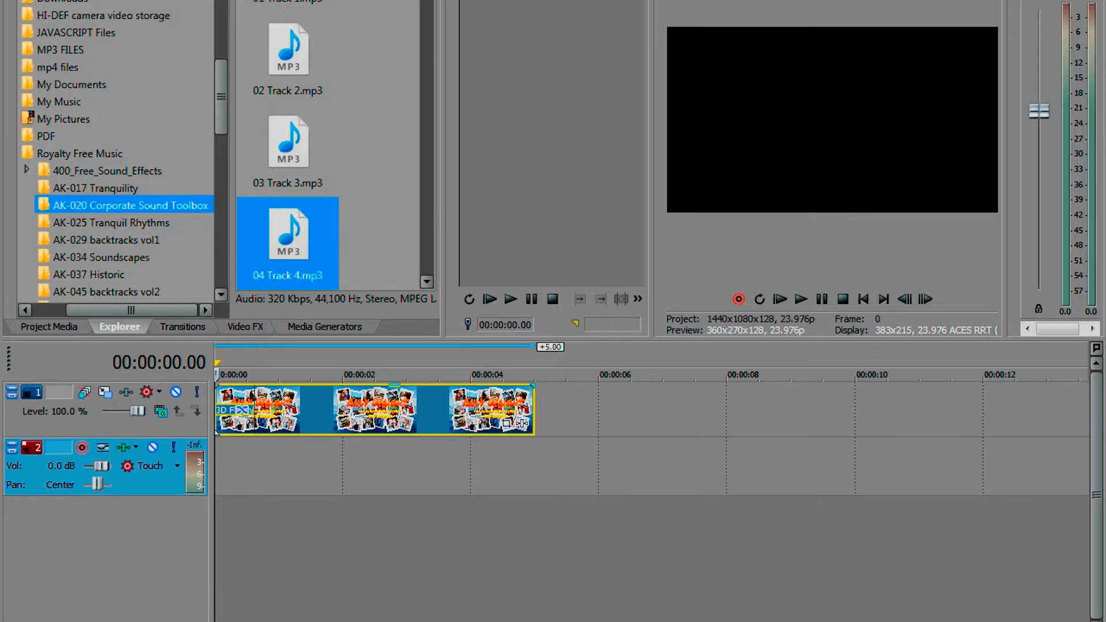
scroll(288, 210, "down", 1)
left_click(287, 211)
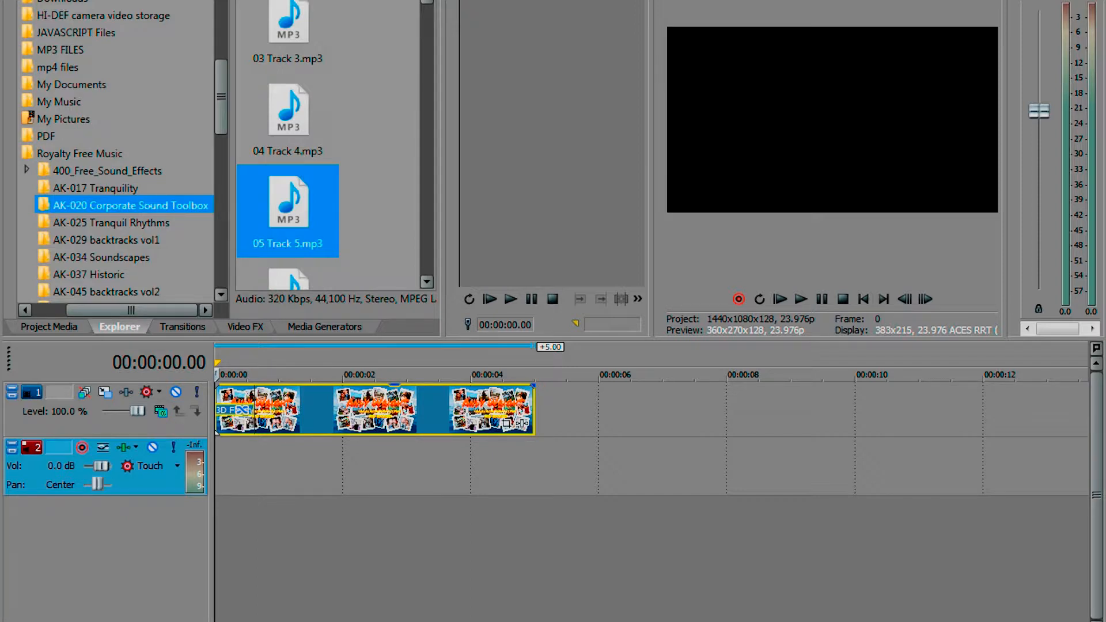
Place 05 Track 5.mp3 on the audio track and align its start with the beginning of the timeline.
left_click_drag(288, 211, 232, 466)
left_click(242, 410)
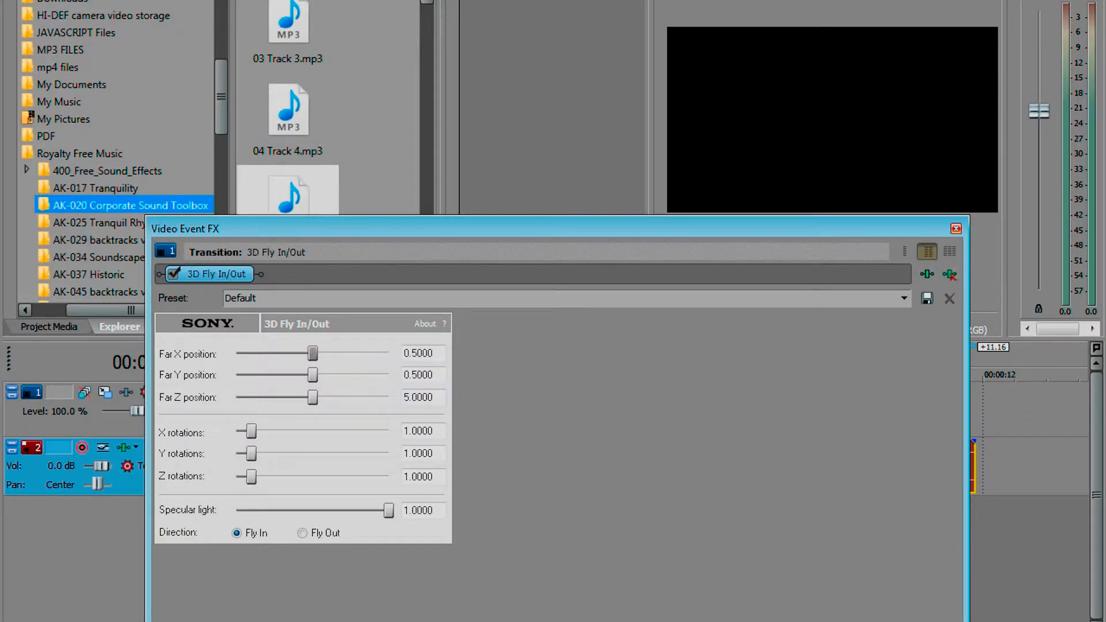
left_click(955, 229)
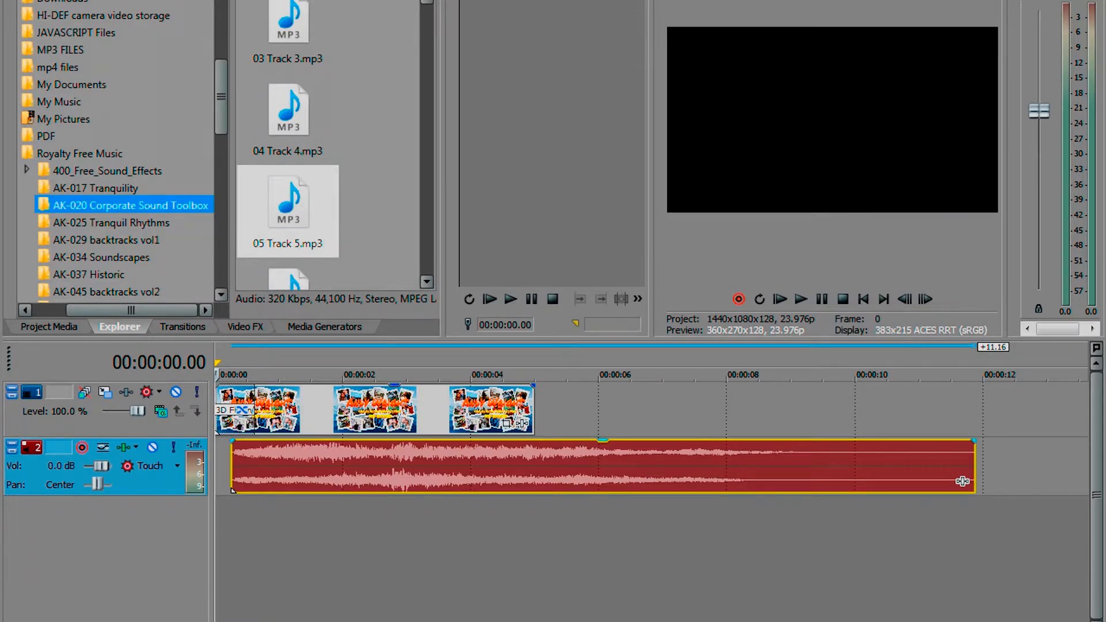
left_click_drag(346, 467, 329, 466)
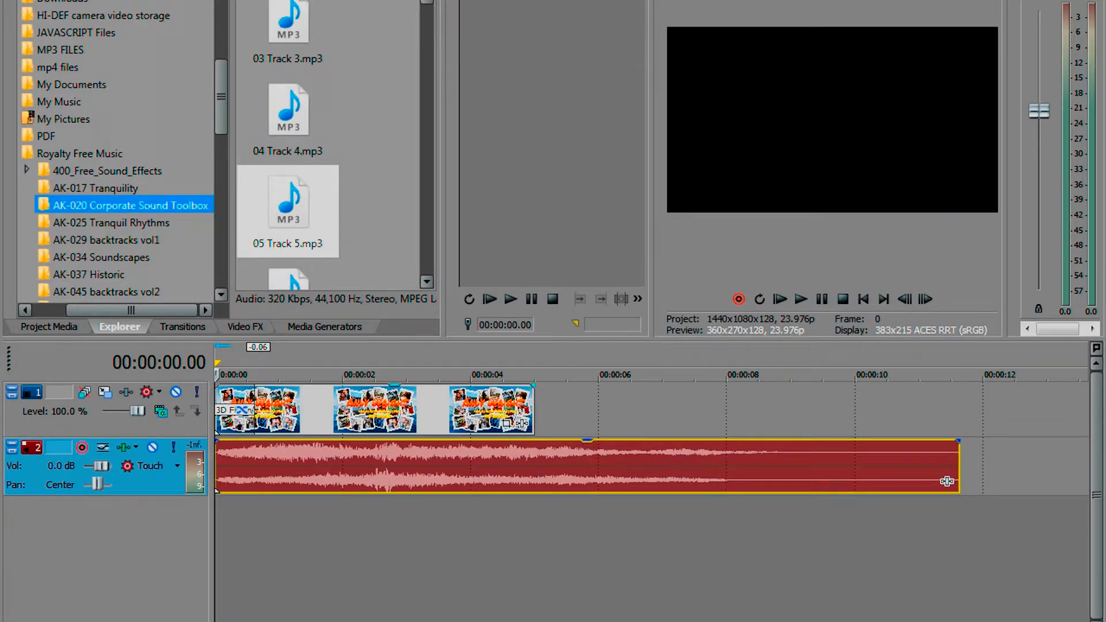
Extend the background image event to about 10 seconds and give its end a fade-out of about 2 seconds.
left_click(534, 412)
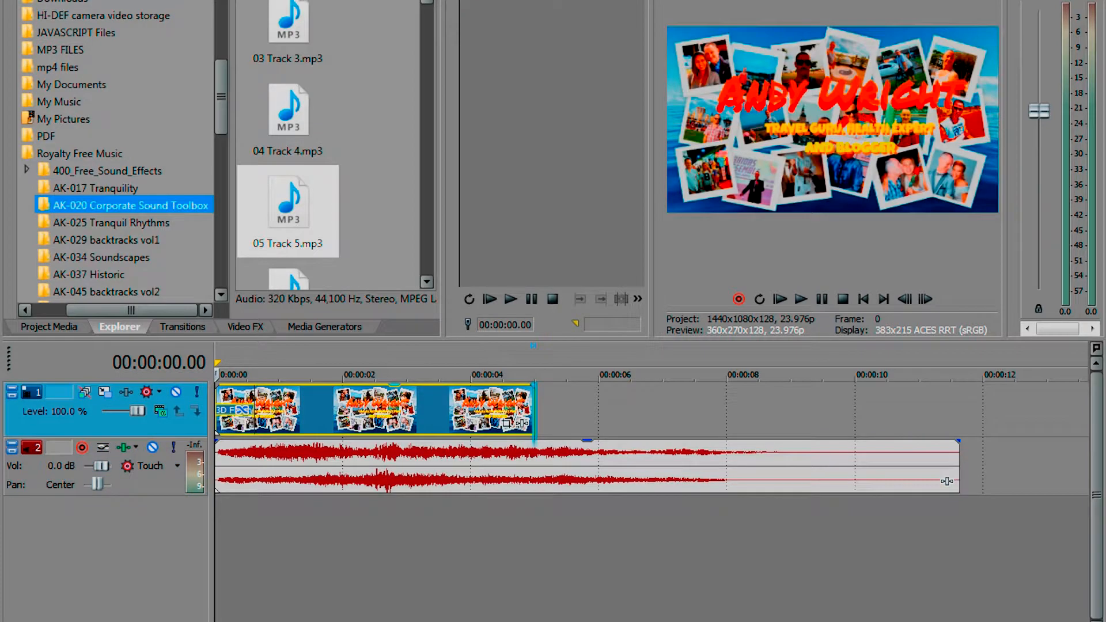
left_click_drag(535, 411, 850, 423)
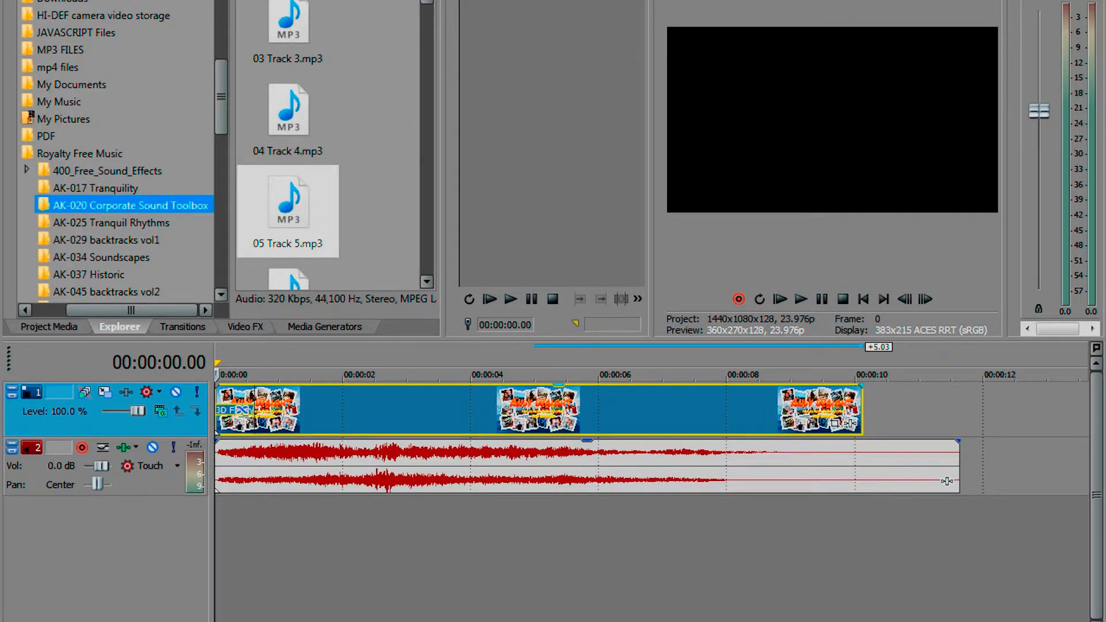
left_click_drag(860, 385, 798, 384)
left_click_drag(786, 423, 727, 424)
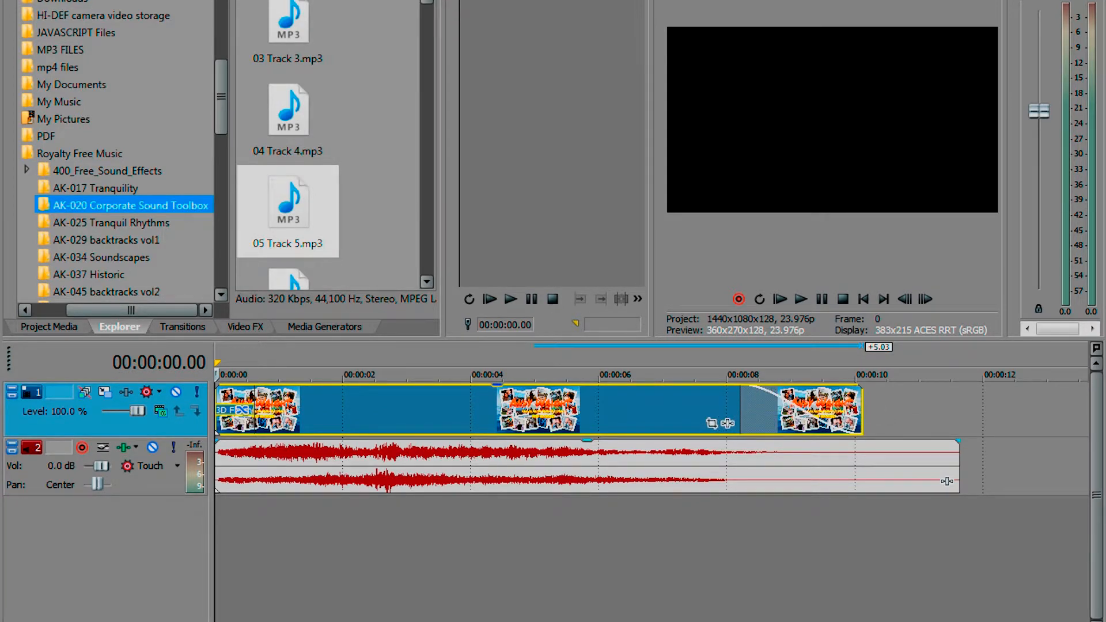
Split the music event at the end of the background image and delete the leftover part.
left_click(947, 481)
key("End")
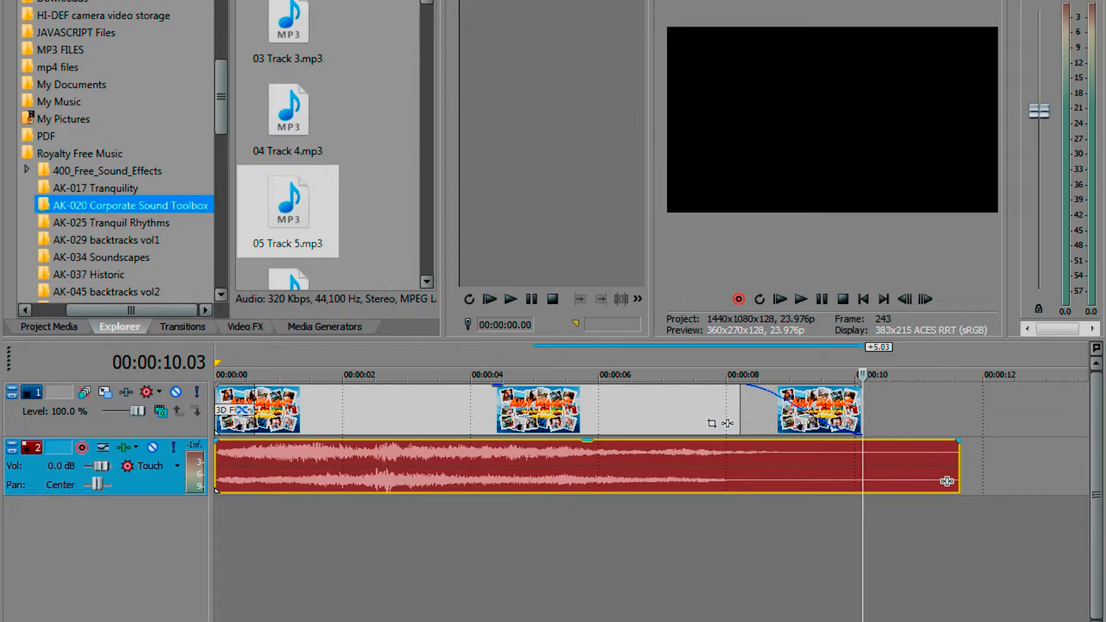
key("s")
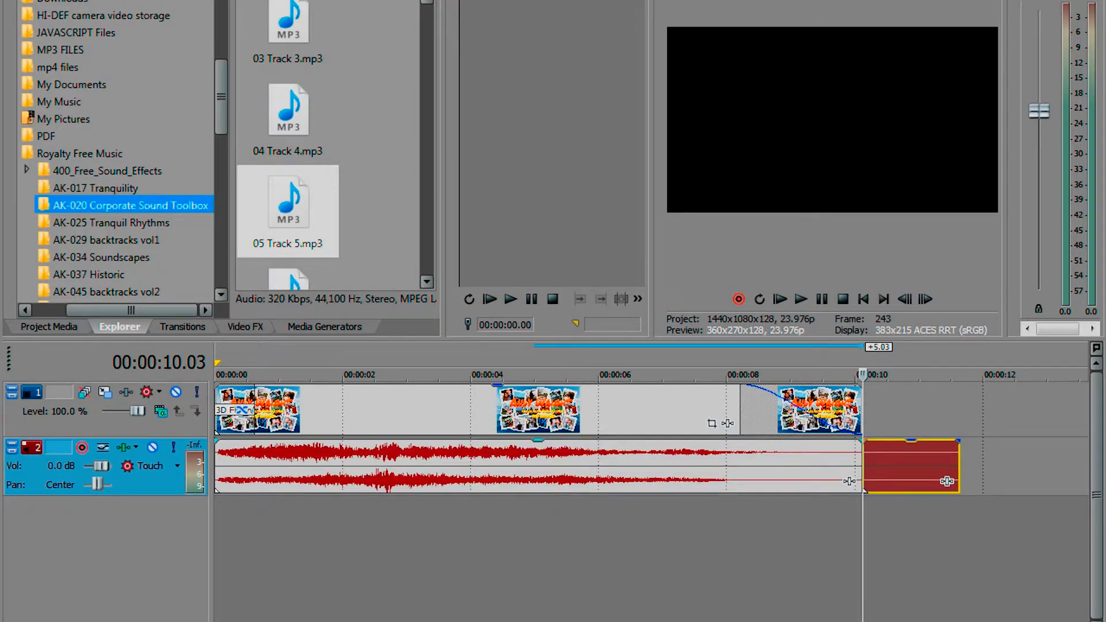
key("Delete")
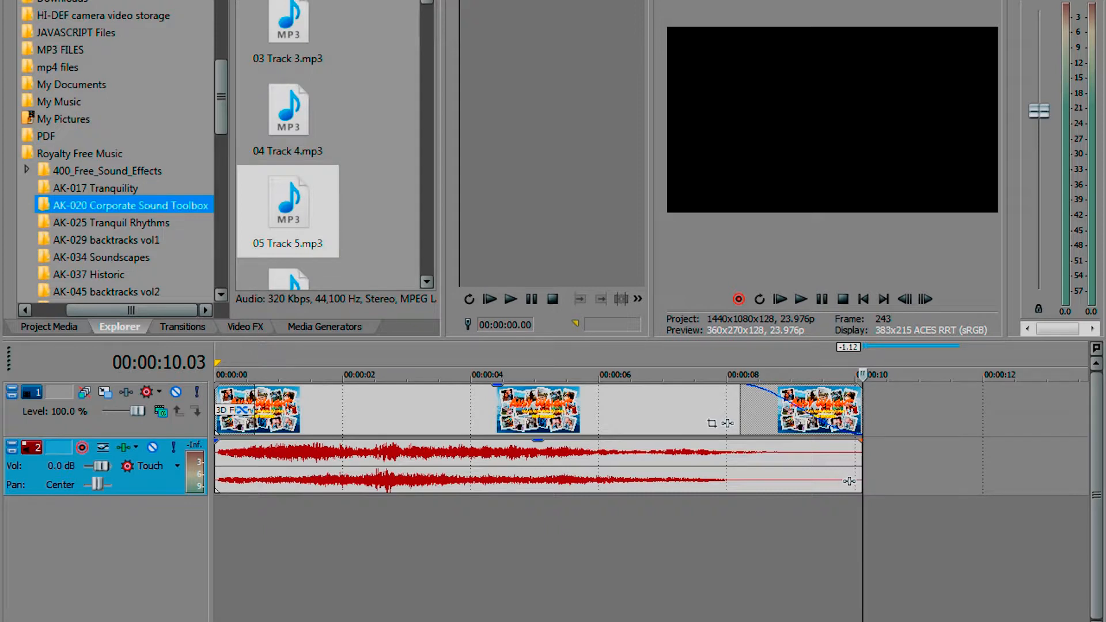
Play the image and trimmed music from the start of the timeline.
key("ctrl+Home")
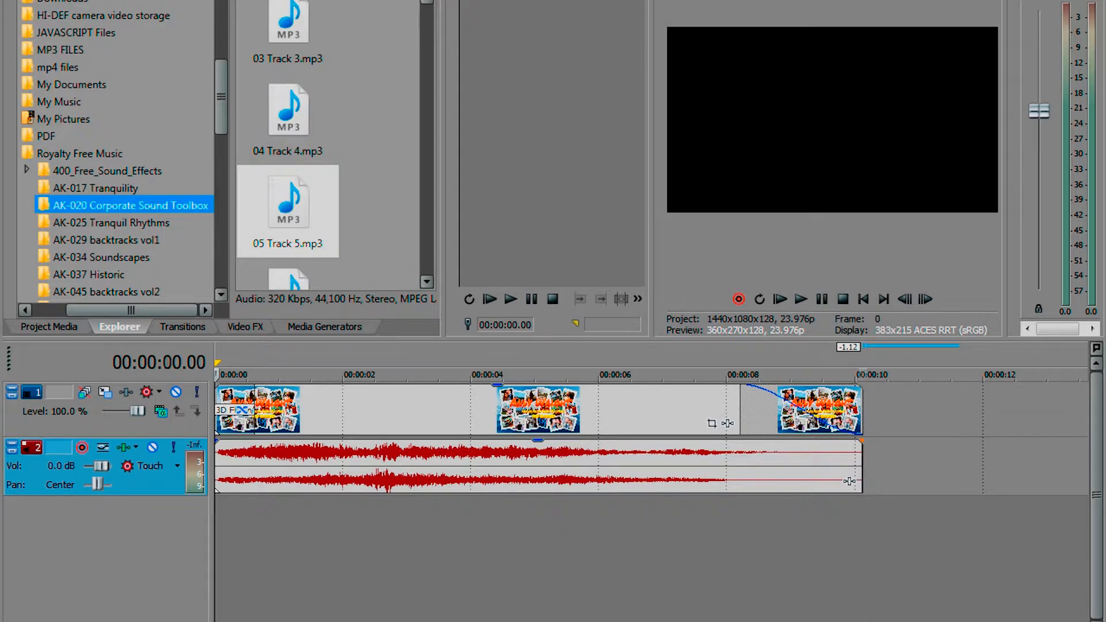
key("space")
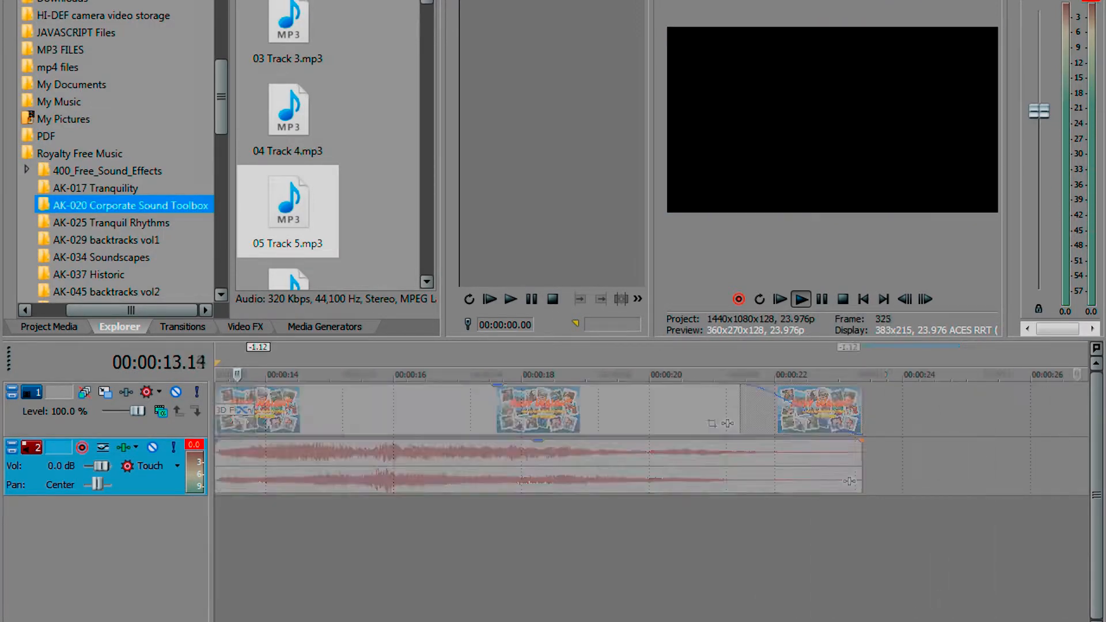
key("space")
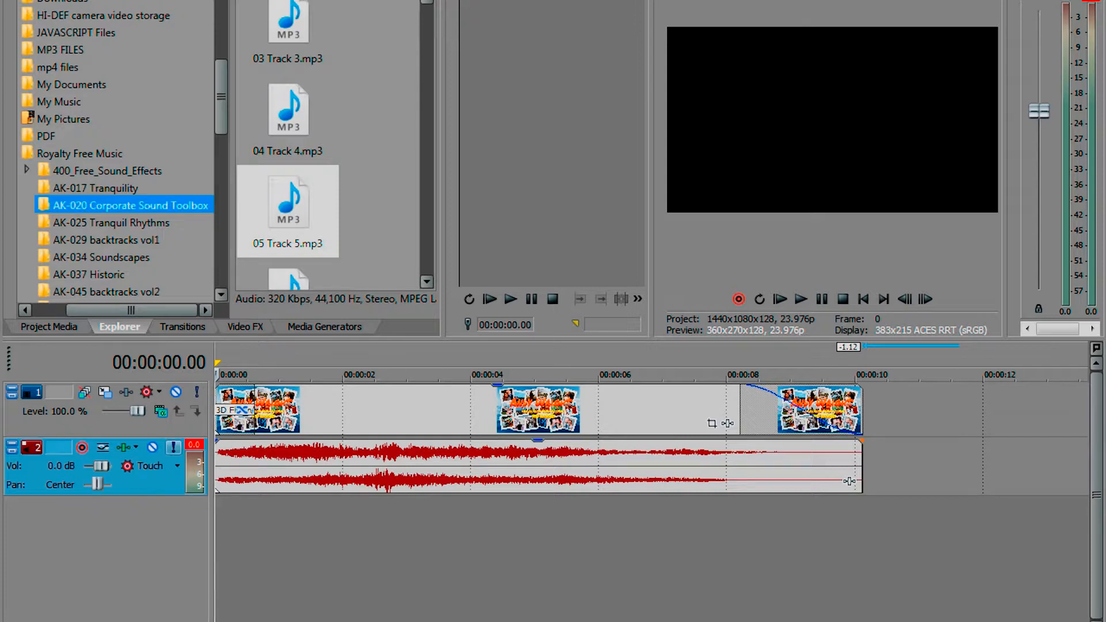
Insert an empty video track beneath the image track and place the timeline cursor at 00:00:01.07.
right_click(145, 428)
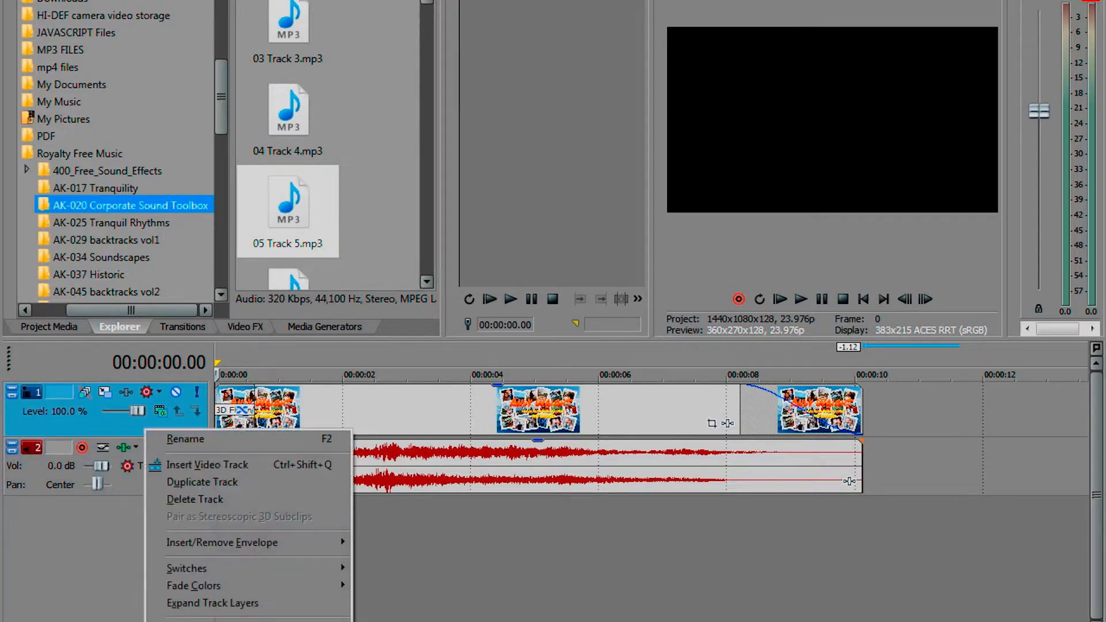
left_click(196, 465)
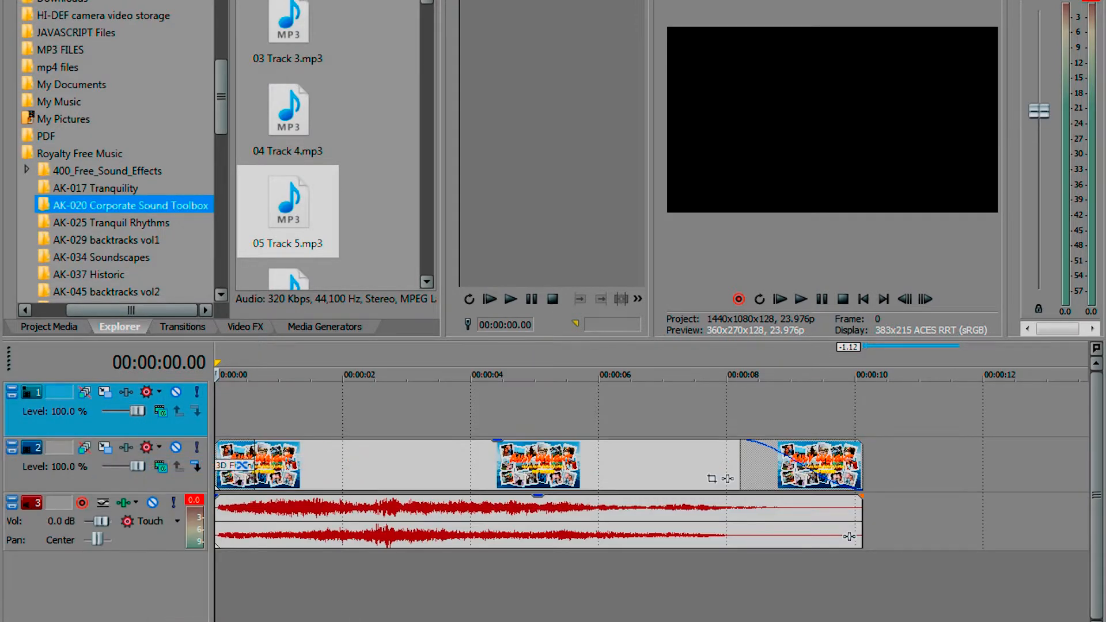
left_click(298, 410)
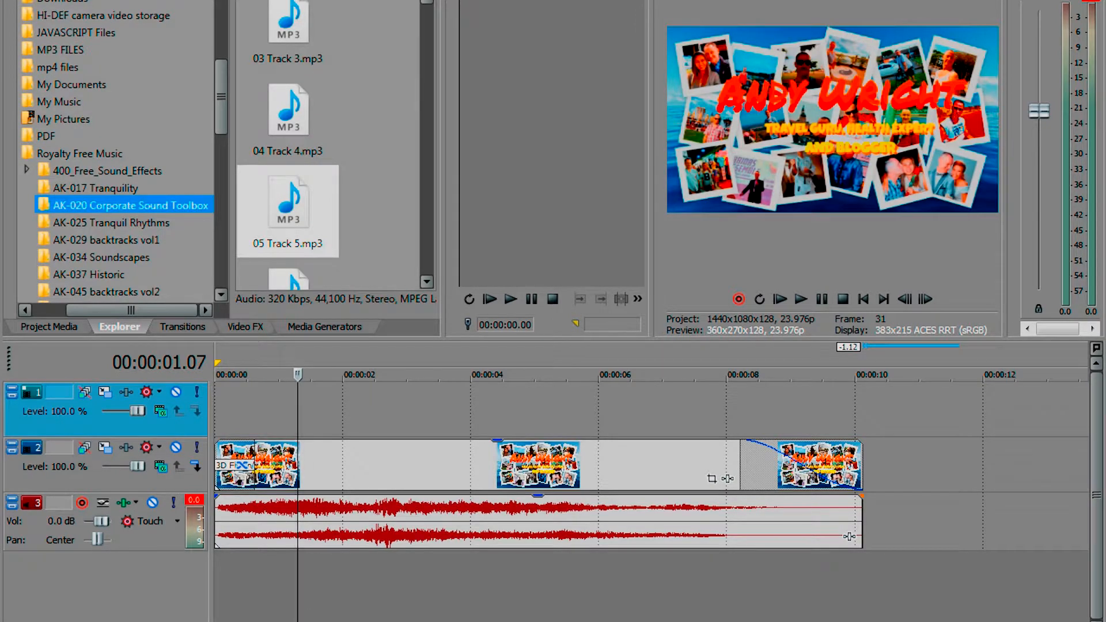
left_click(325, 327)
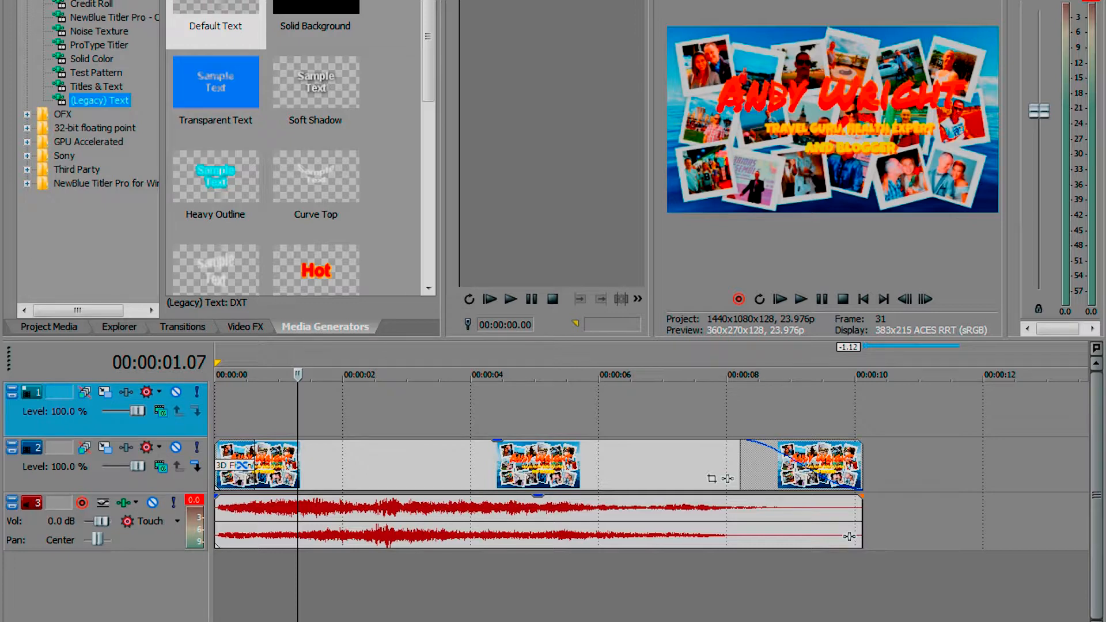
left_click_drag(52, 425, 52, 484)
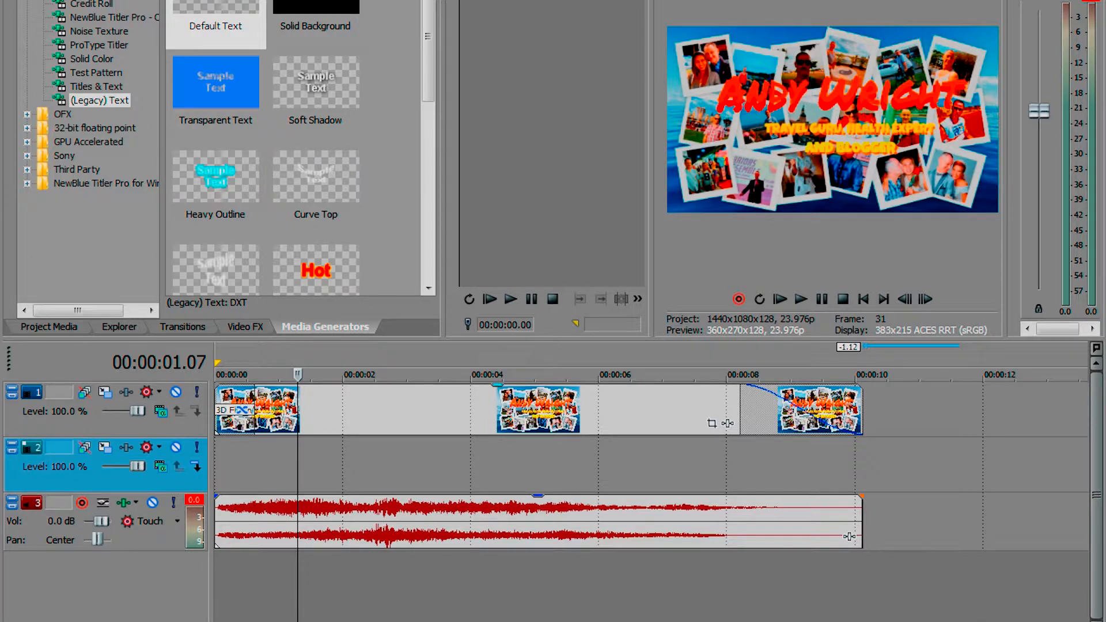
Add the Cool (Legacy) Text preset to the empty track at the cursor and trim its end to the start of the image's fade-out.
left_click(315, 271)
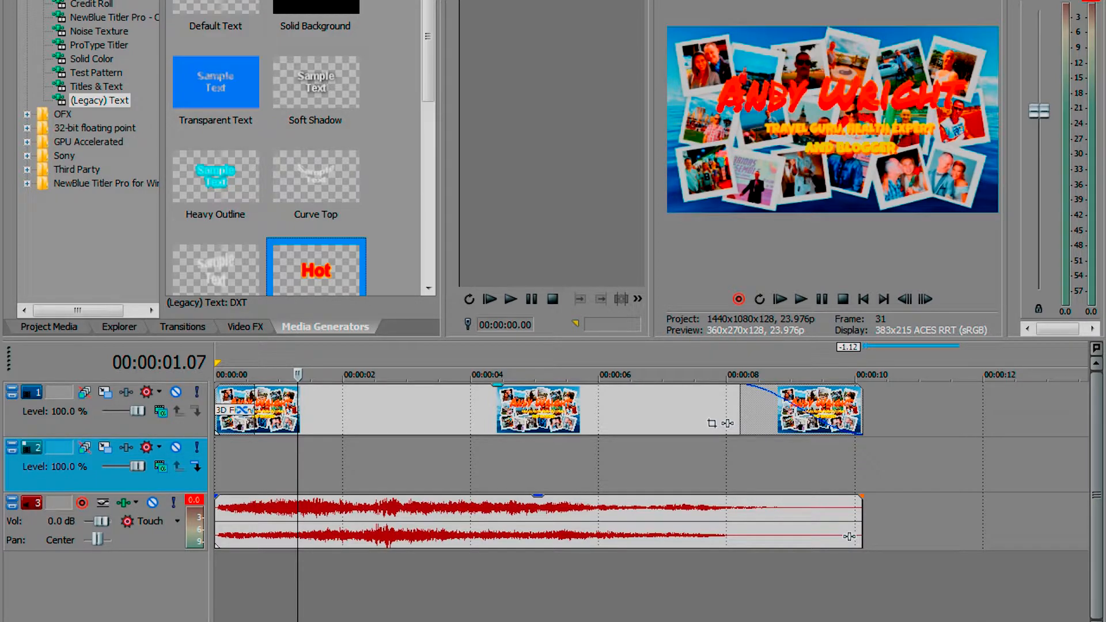
scroll(297, 147, "down", 5)
scroll(297, 147, "up", 3)
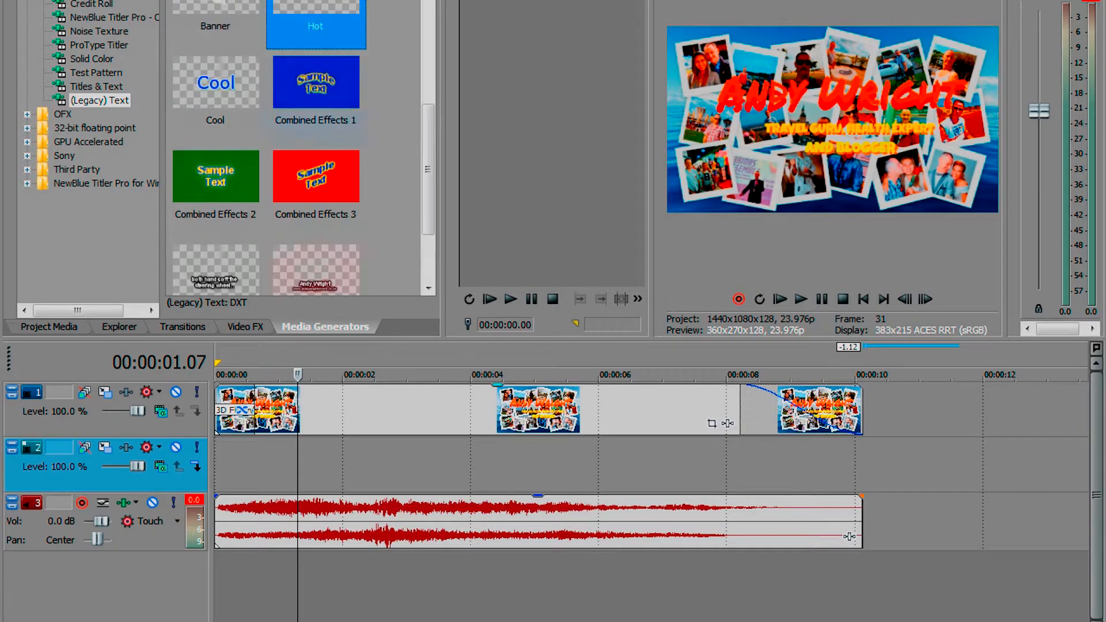
left_click_drag(215, 177, 298, 465)
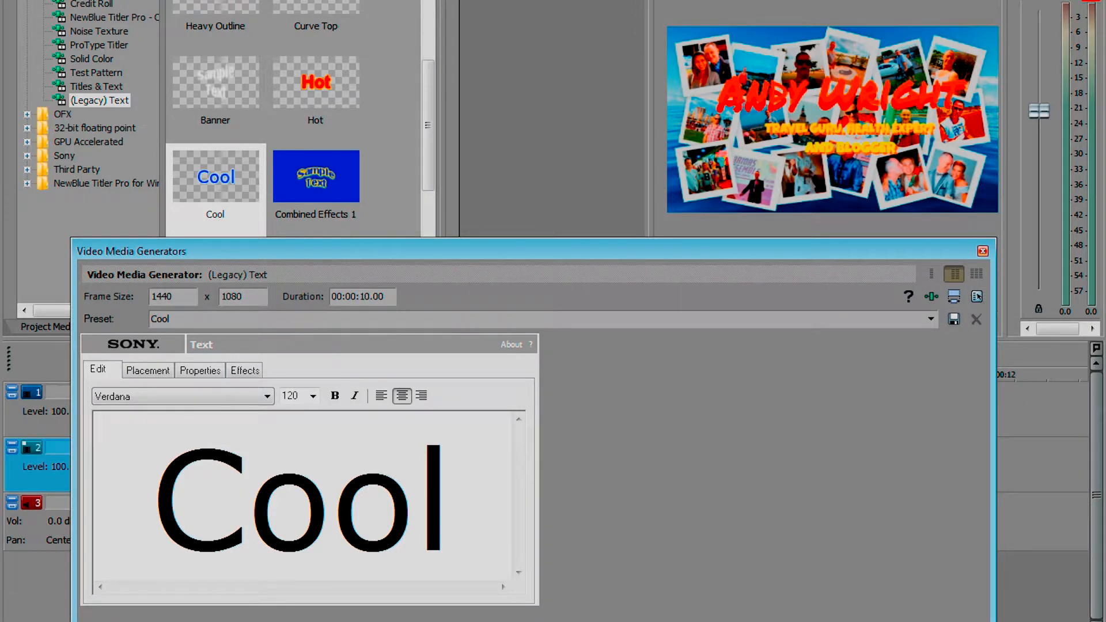
left_click(983, 251)
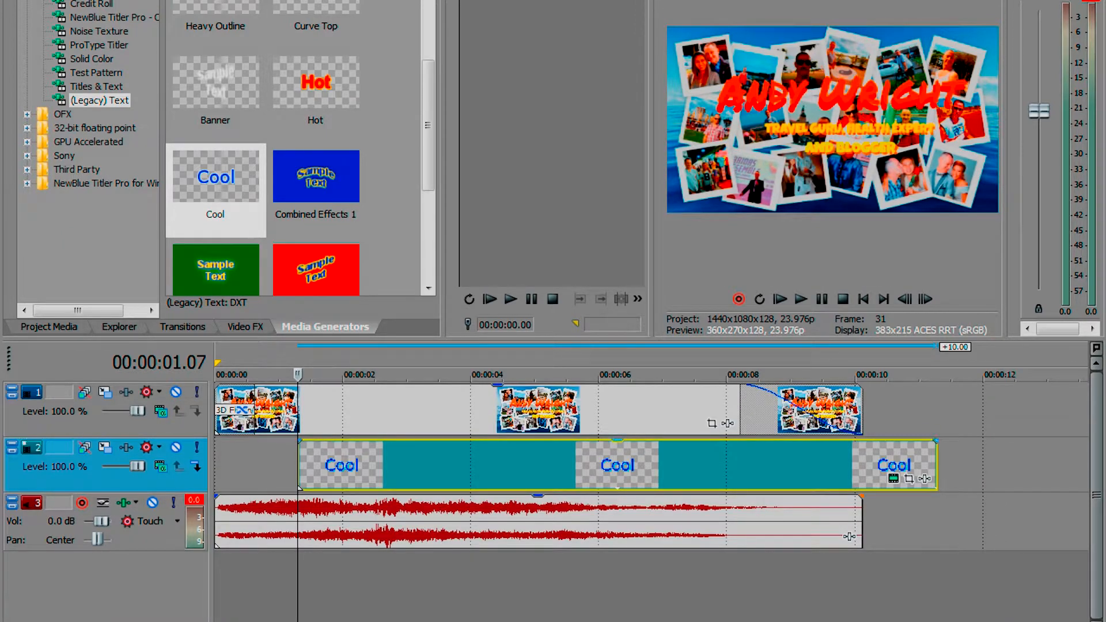
left_click_drag(936, 464, 745, 465)
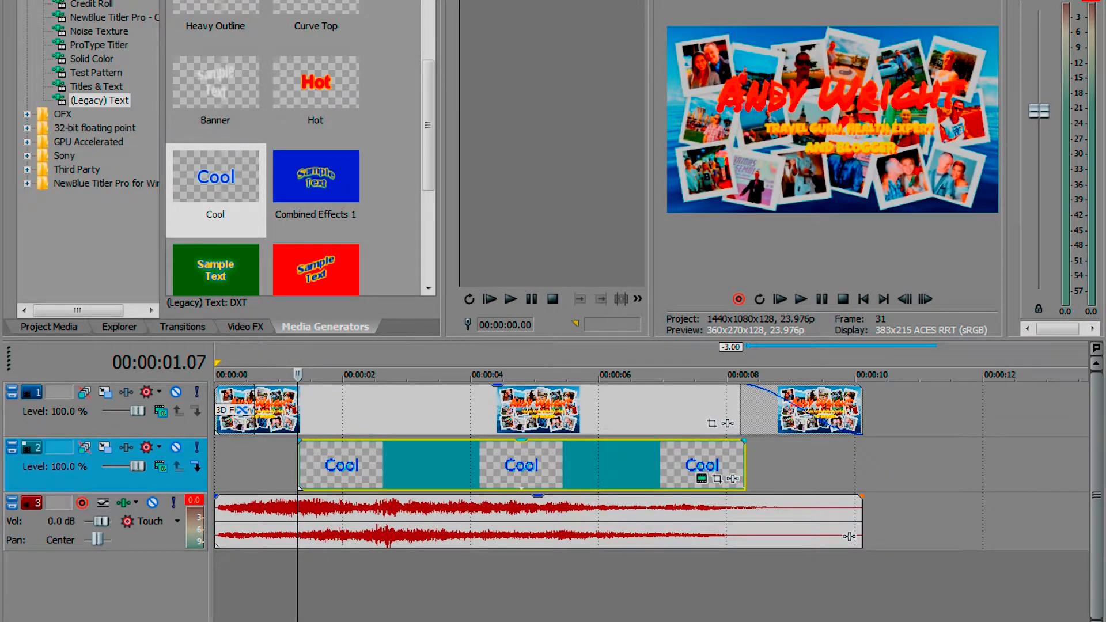
left_click_drag(745, 465, 739, 465)
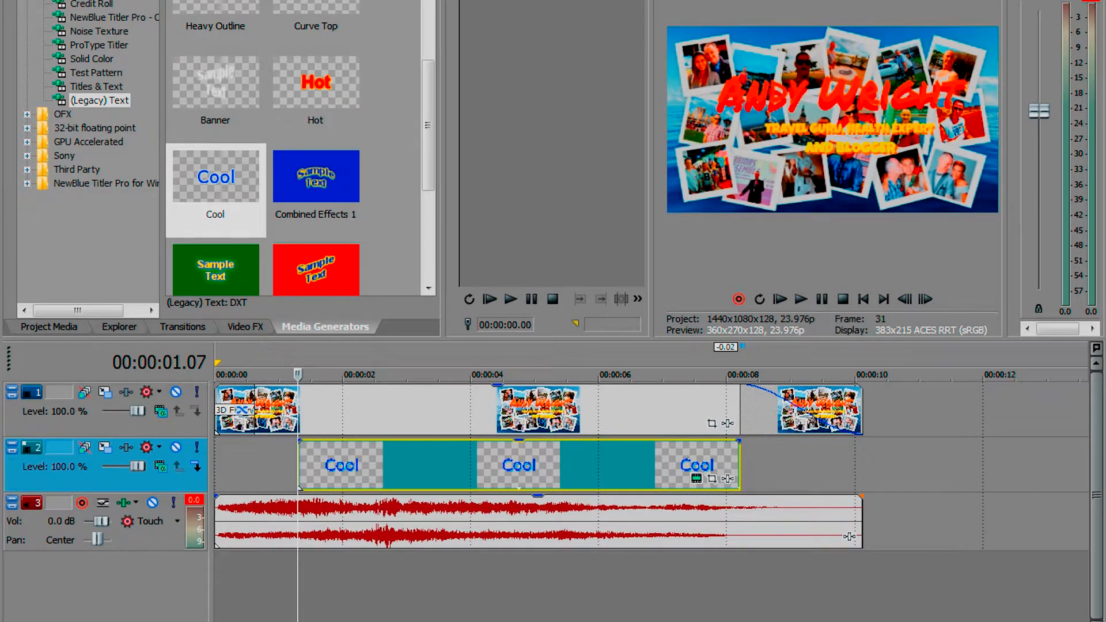
Play the sequence from the start and move the text track above the image track.
key("Home")
key("space")
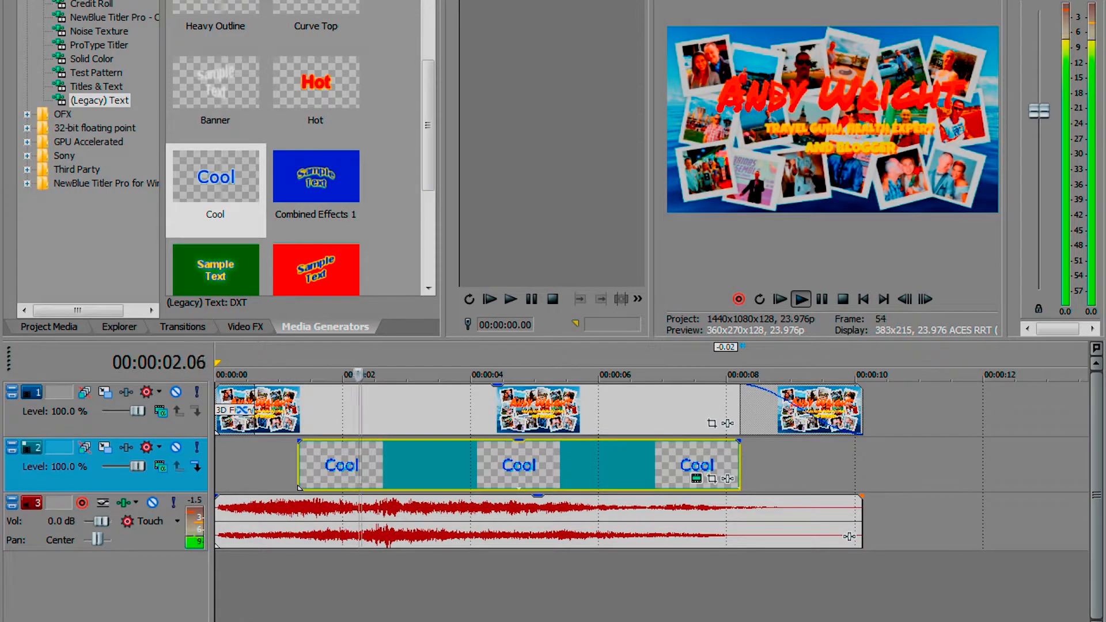
key("space")
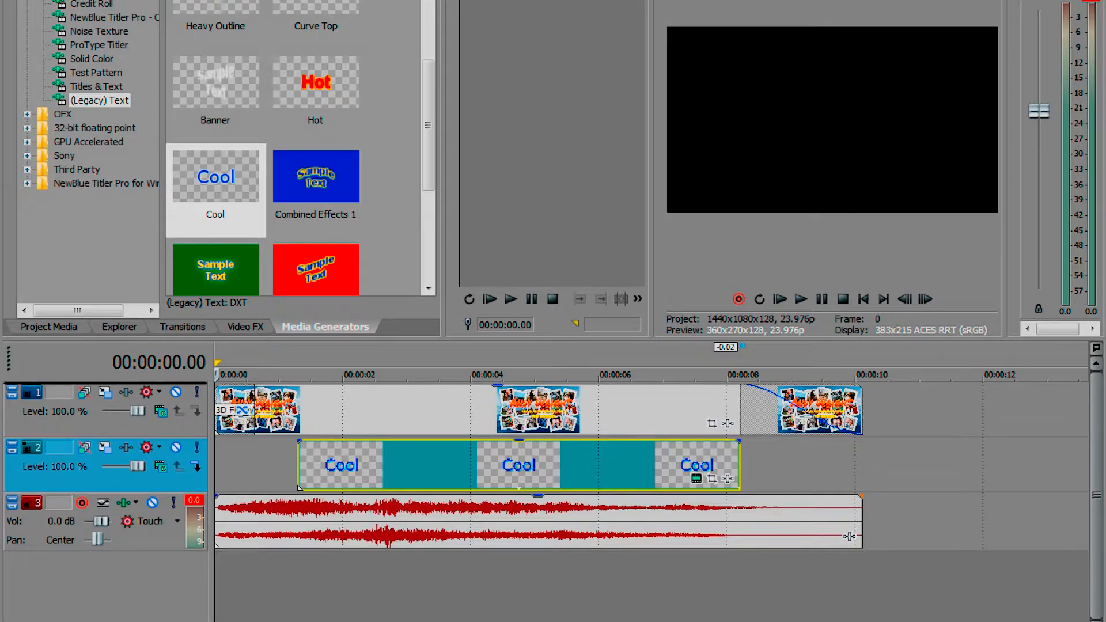
left_click_drag(33, 448, 32, 387)
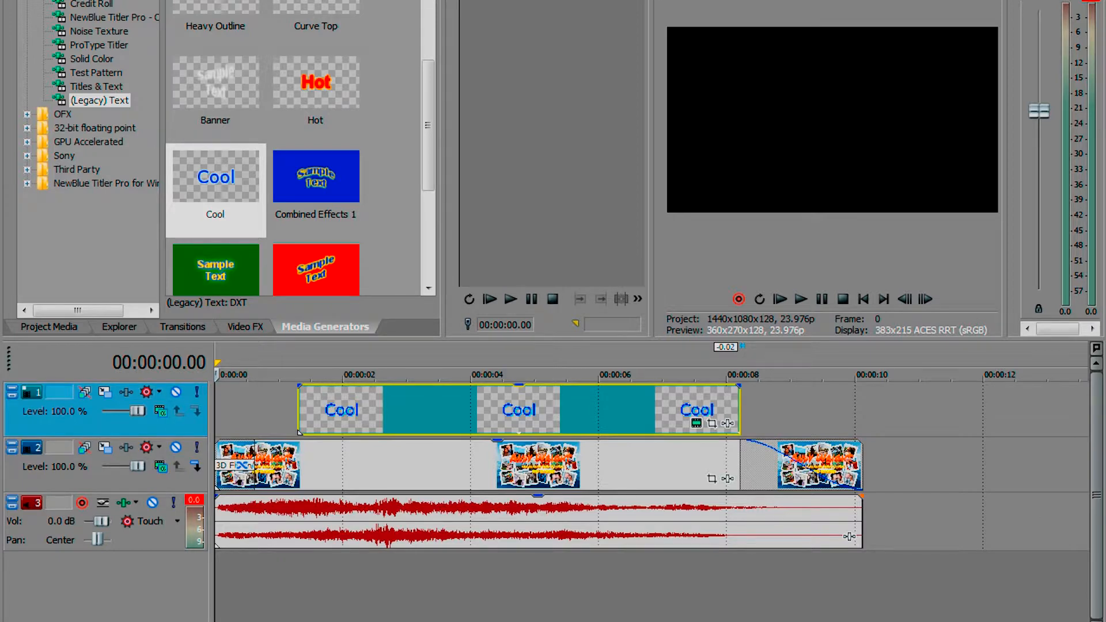
key("space")
Apply the Black and White video effect with its default preset to the background image event.
left_click(182, 327)
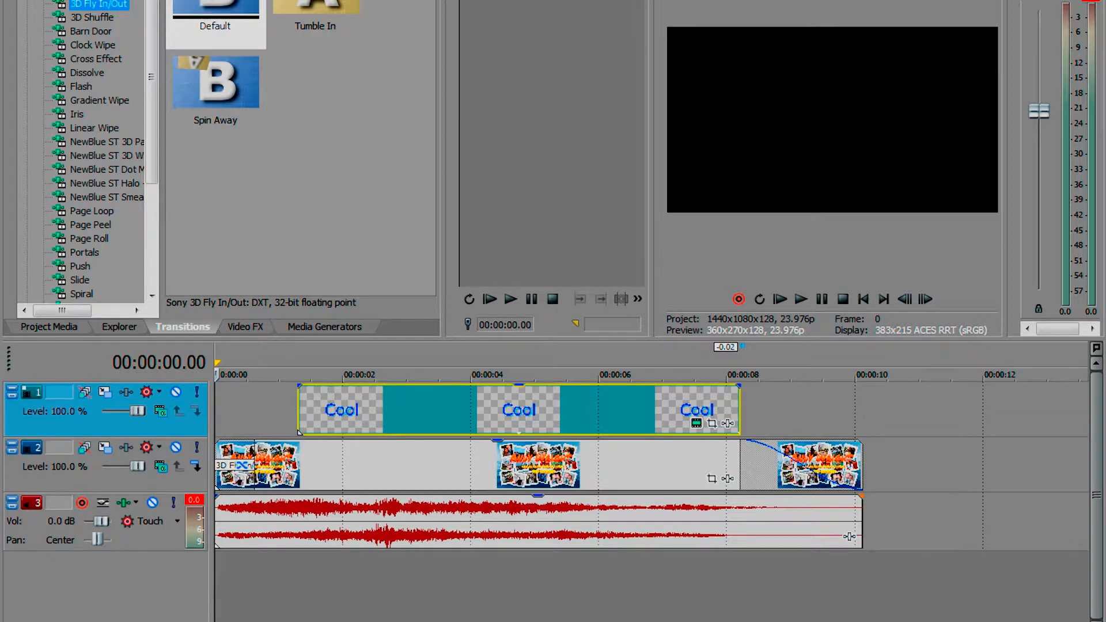
left_click(246, 327)
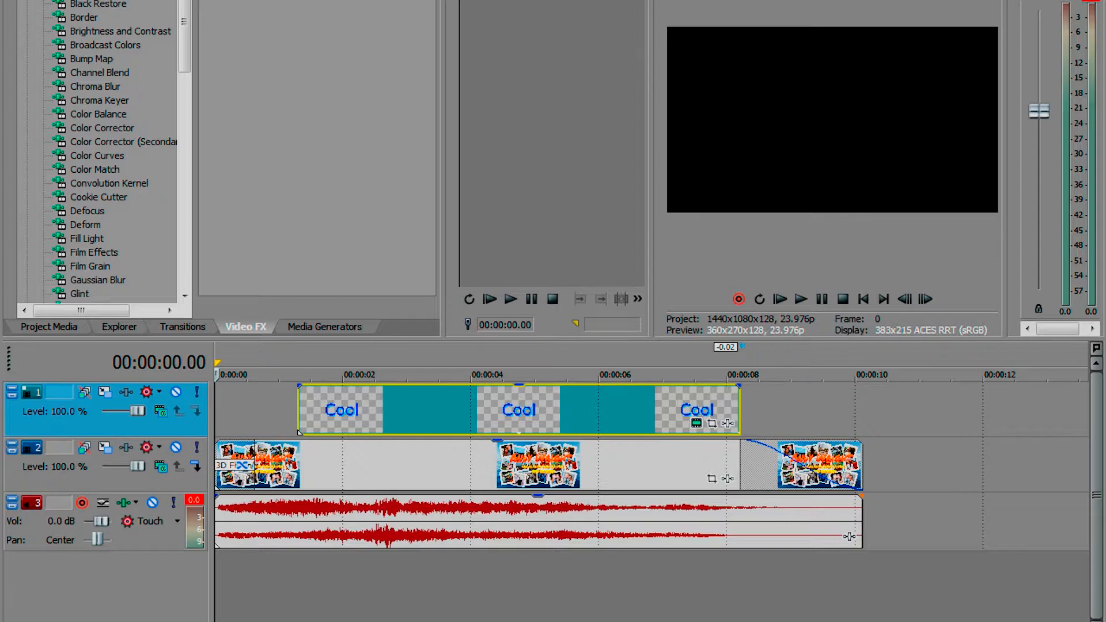
left_click(399, 465)
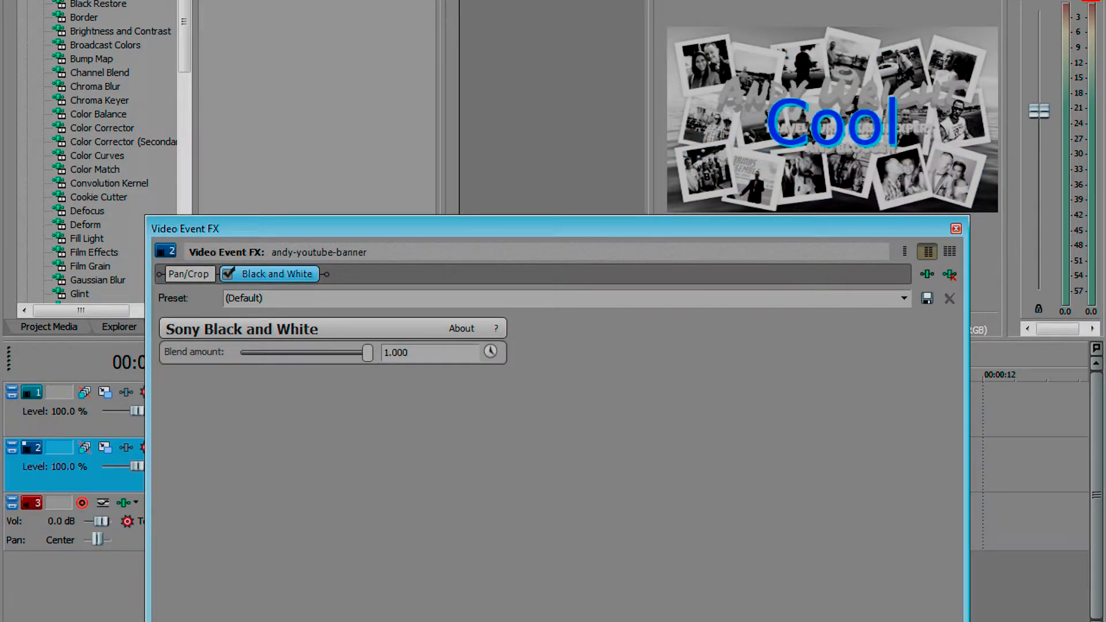
left_click(956, 228)
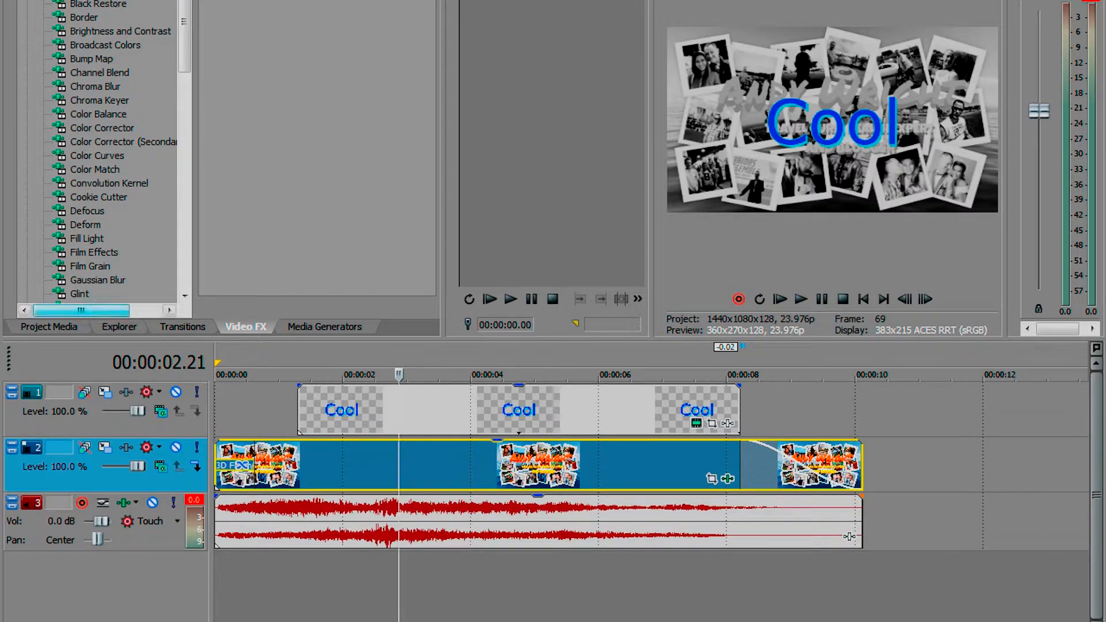
Open the video bits and pieces folder on V_DRIVE and browse its animated clips.
left_click(119, 326)
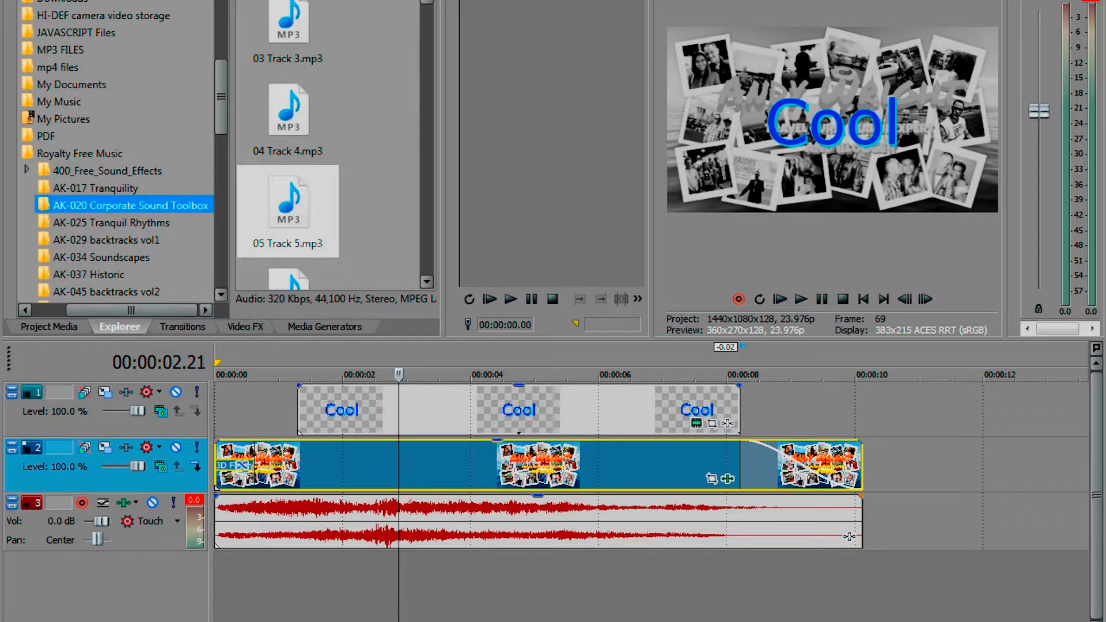
scroll(849, 537, "down", 10)
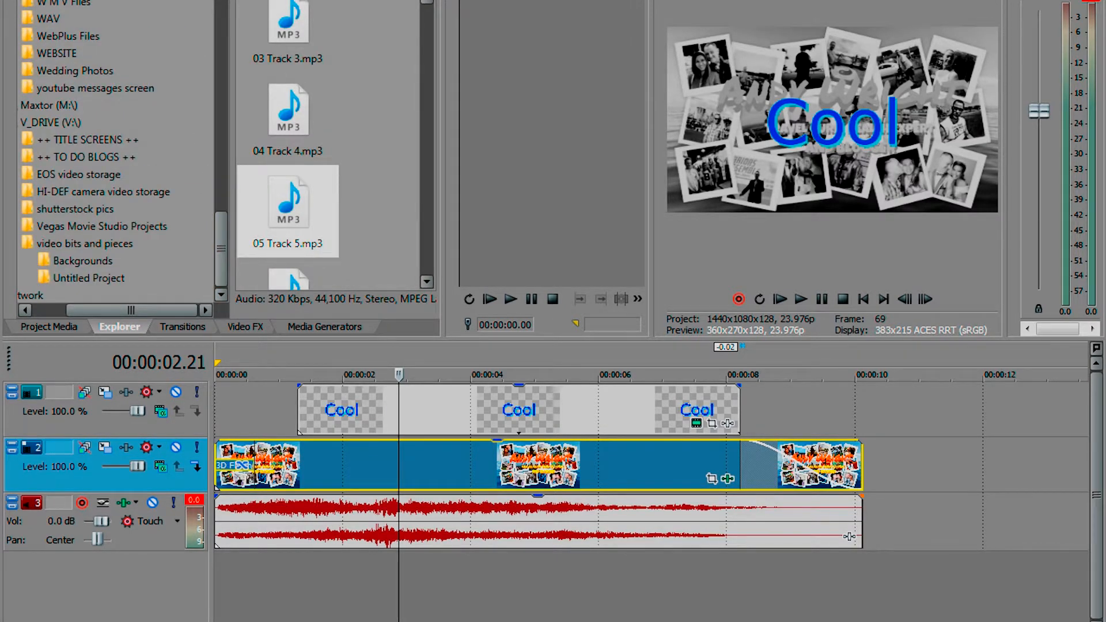
left_click(85, 243)
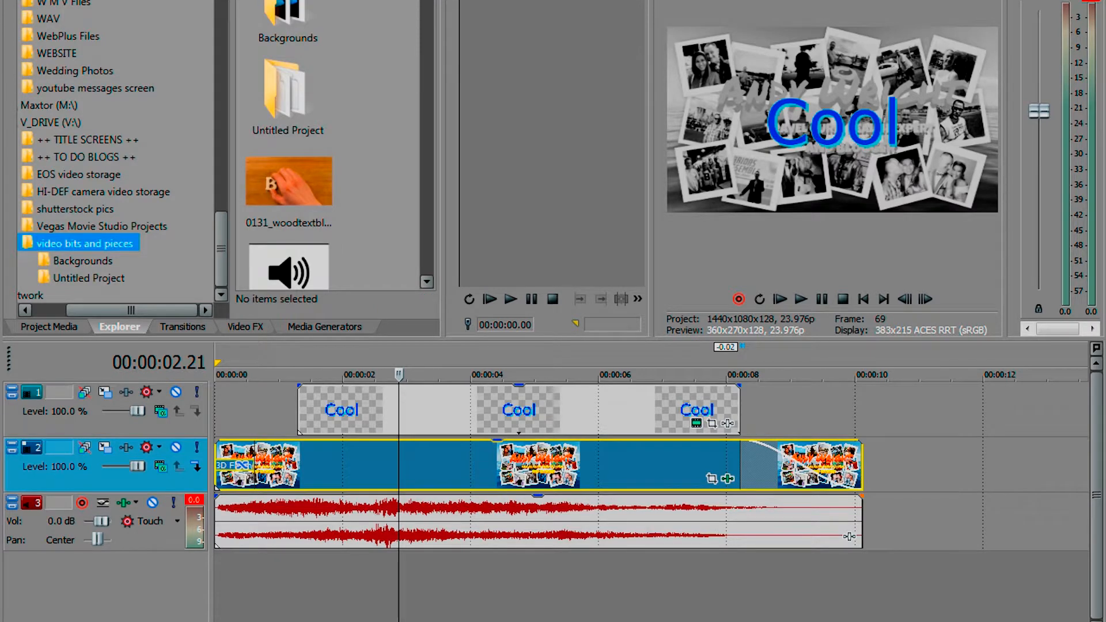
left_click(288, 268)
scroll(288, 230, "down", 8)
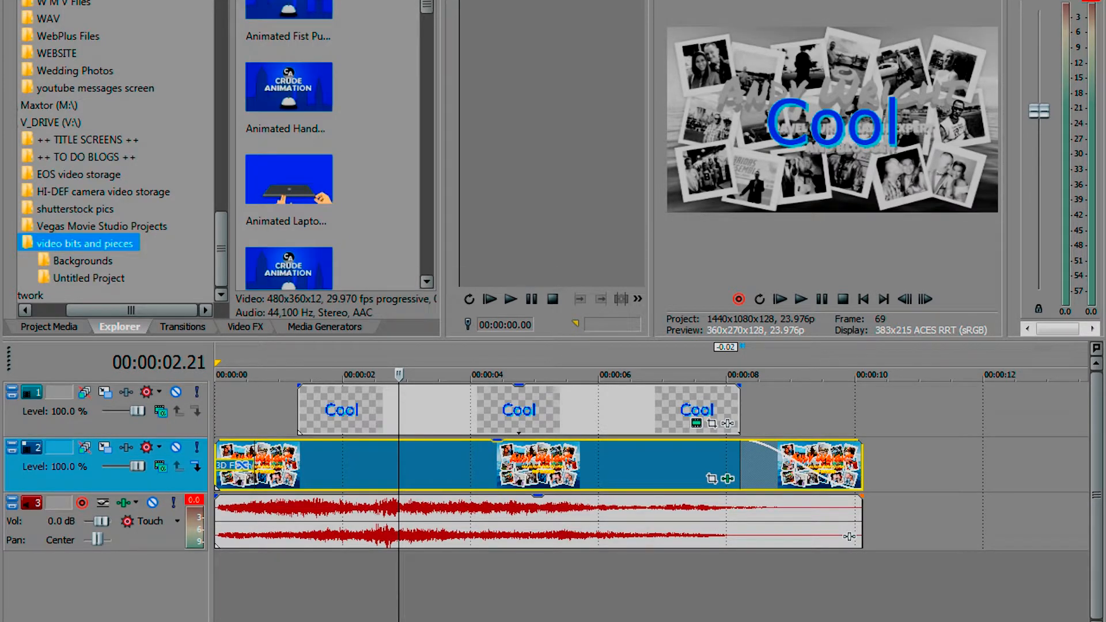
scroll(289, 144, "up", 1)
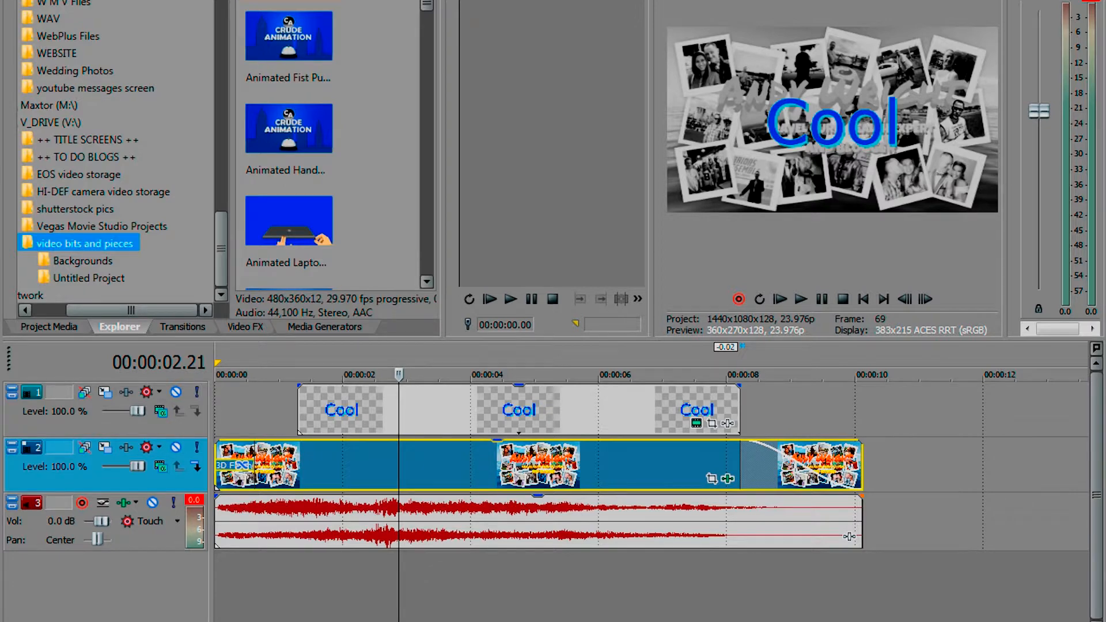
Place the first Crude Animation fist clip shortly after the background image on its track, keeping the current project video settings.
left_click(288, 46)
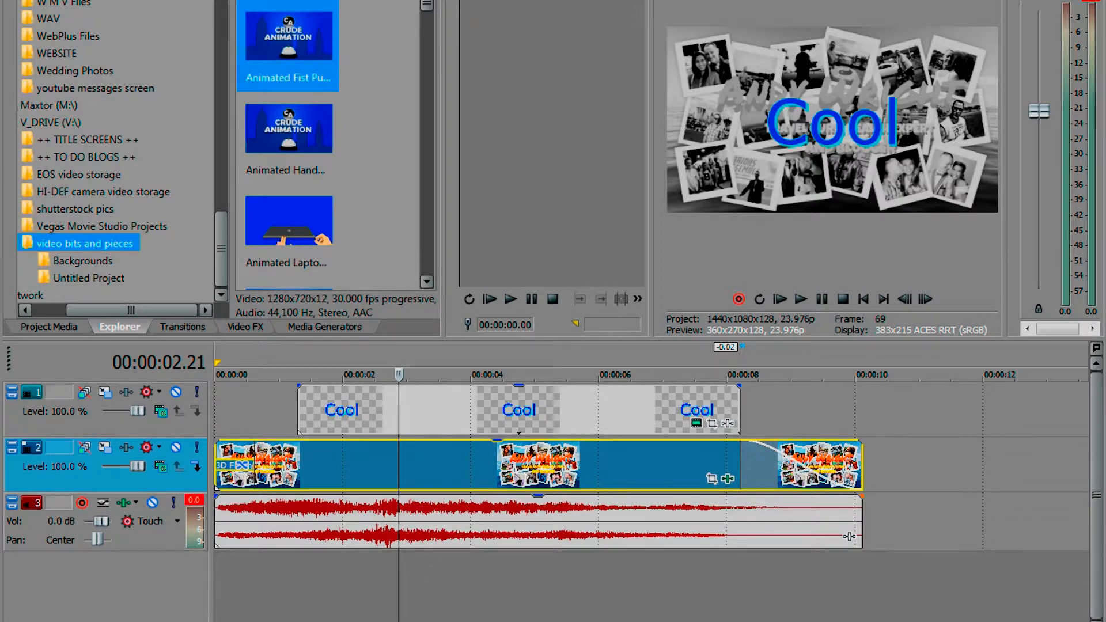
left_click_drag(289, 47, 896, 463)
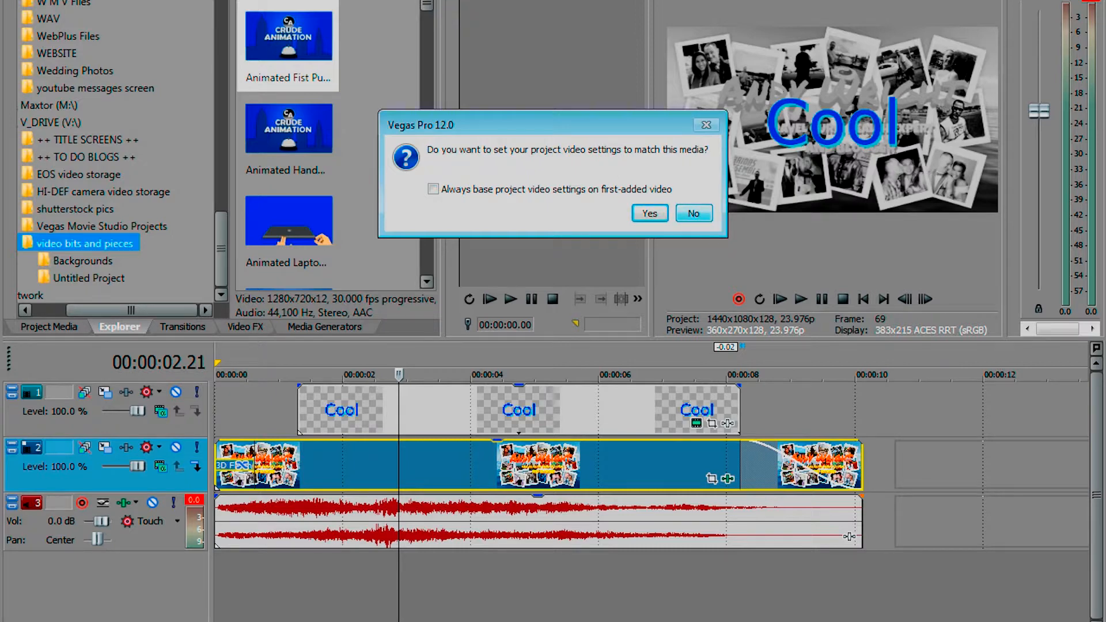
left_click(694, 214)
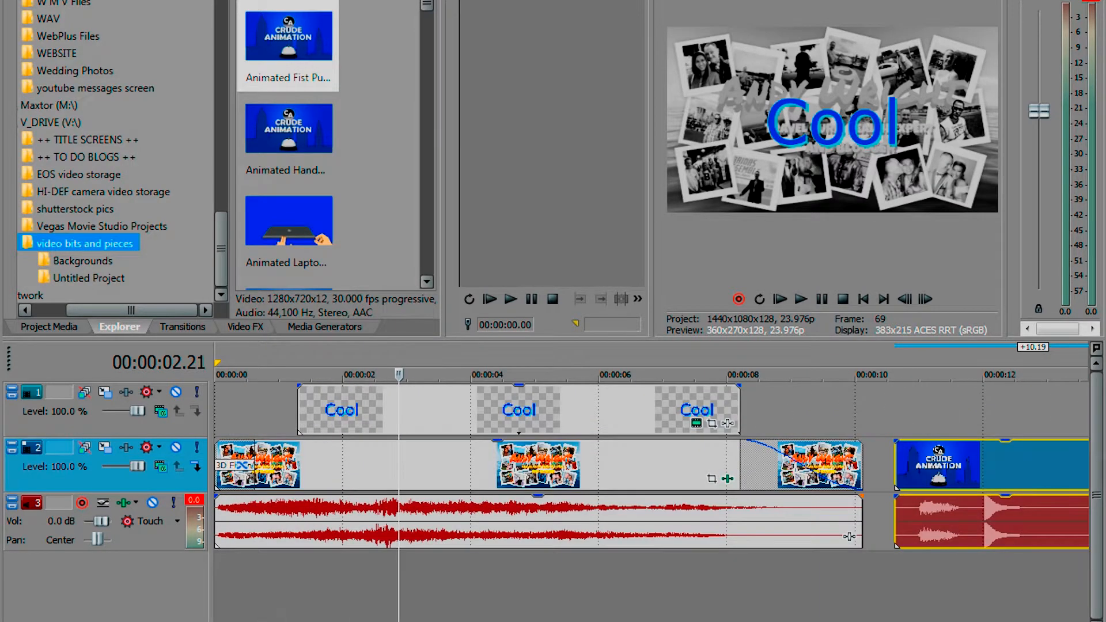
Split the fist clip at 00:00:14.01, within the green-screen YouTube logo section, and delete the part before it containing the Crude Animation intro.
scroll(651, 467, "down", 2)
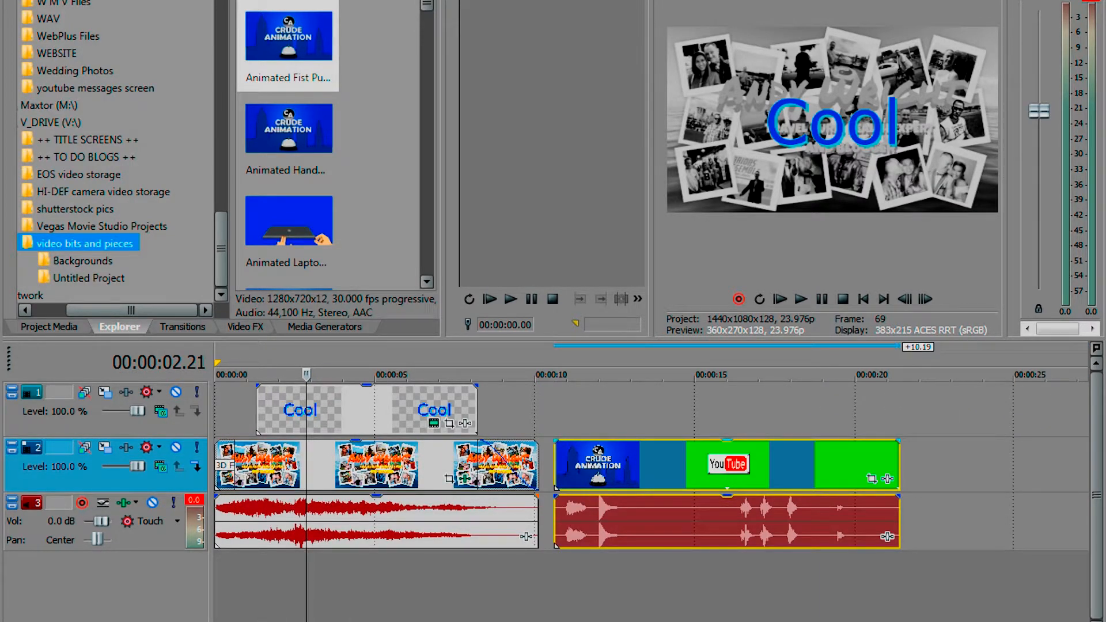
left_click(674, 465)
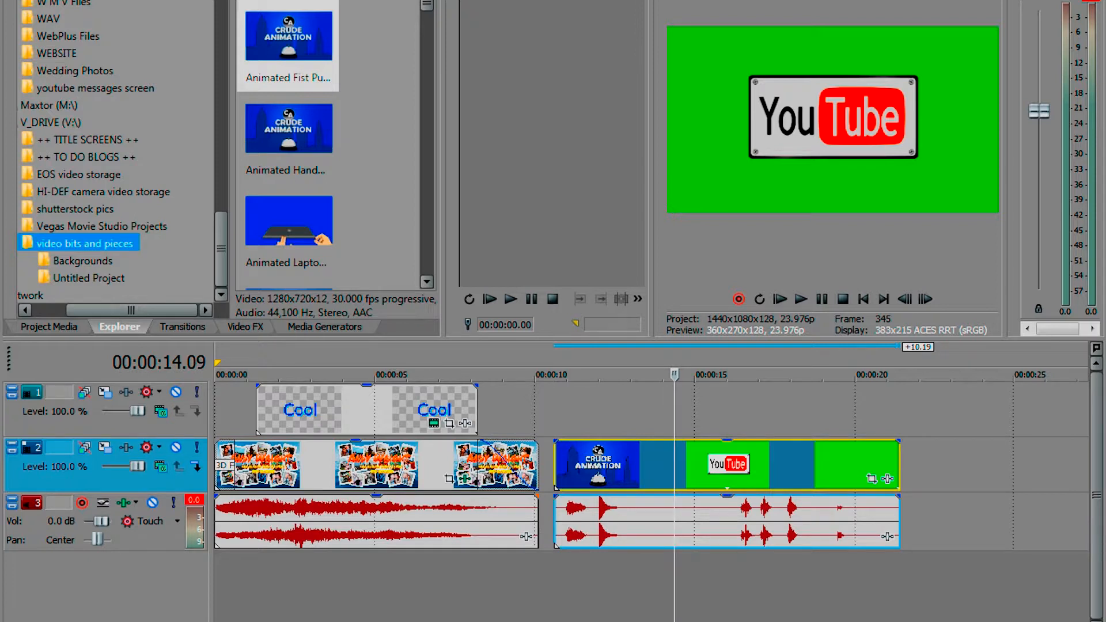
key("Down")
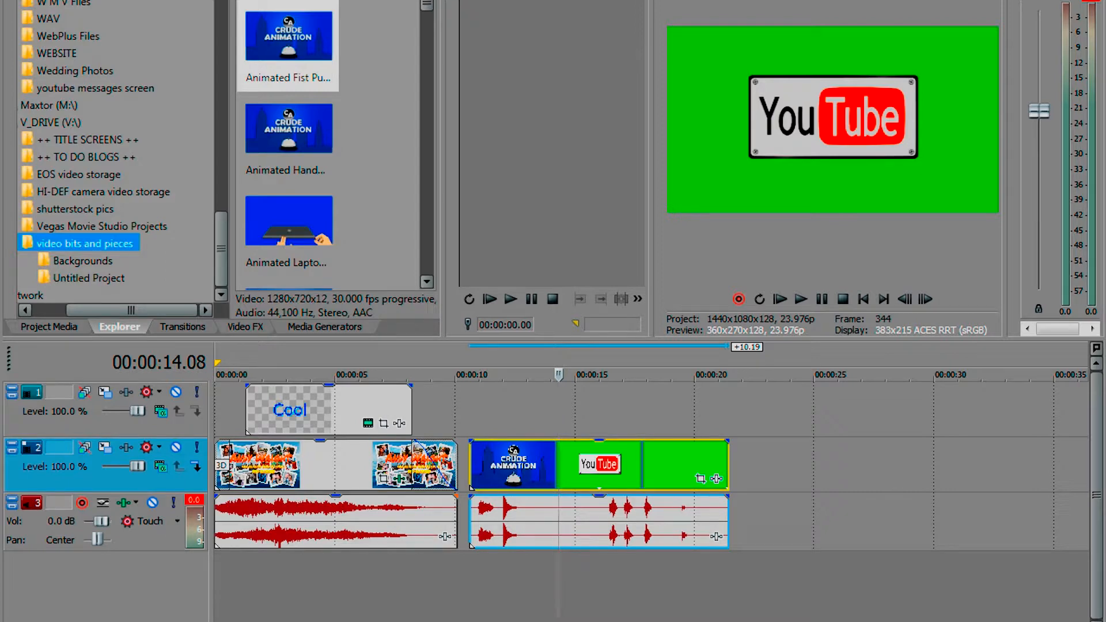
key("Up")
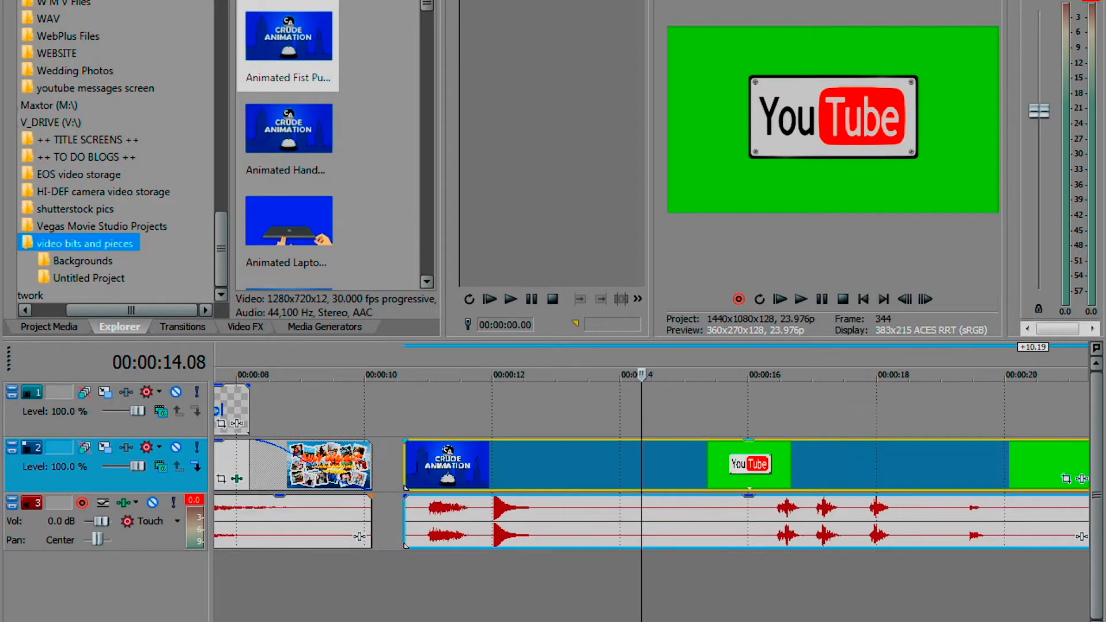
key("Left")
key("Left")
key("Left")
key("Left")
key("Left")
key("Left")
key("Left")
key("Left")
key("Left")
key("Left")
key("Left")
key("Left")
key("Left")
key("Left")
key("Left")
key("Left")
key("Left")
key("Left")
key("Left")
key("Left")
key("Left")
key("Left")
key("Right")
key("Right")
key("Right")
key("Right")
key("Right")
key("Right")
key("Right")
key("Right")
key("Right")
key("Right")
key("Right")
key("Right")
key("Right")
key("Right")
key("Right")
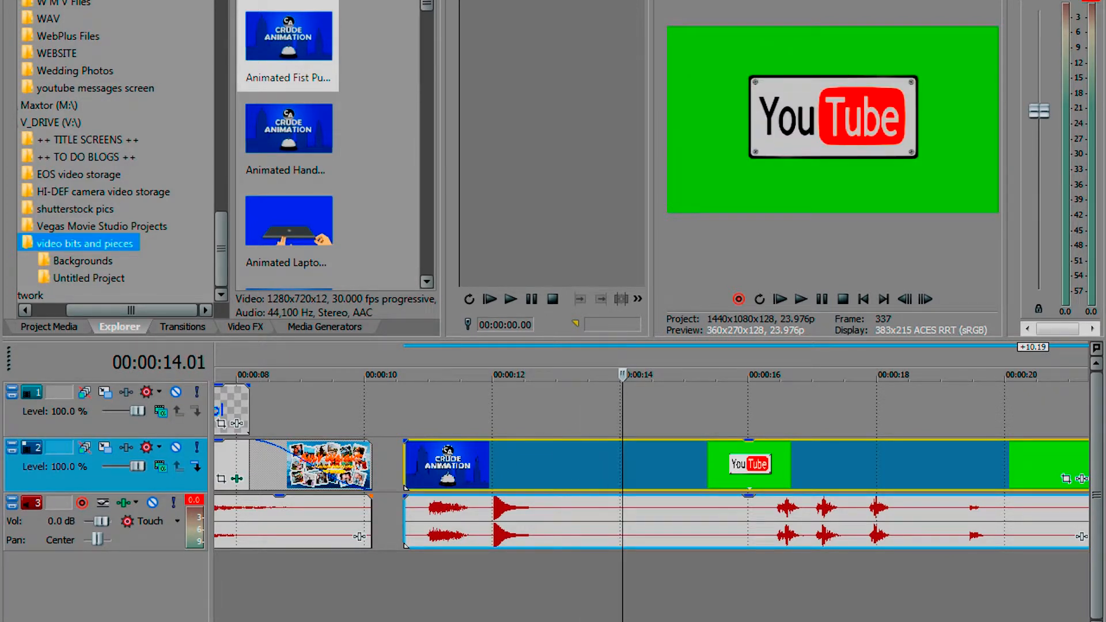
key("s")
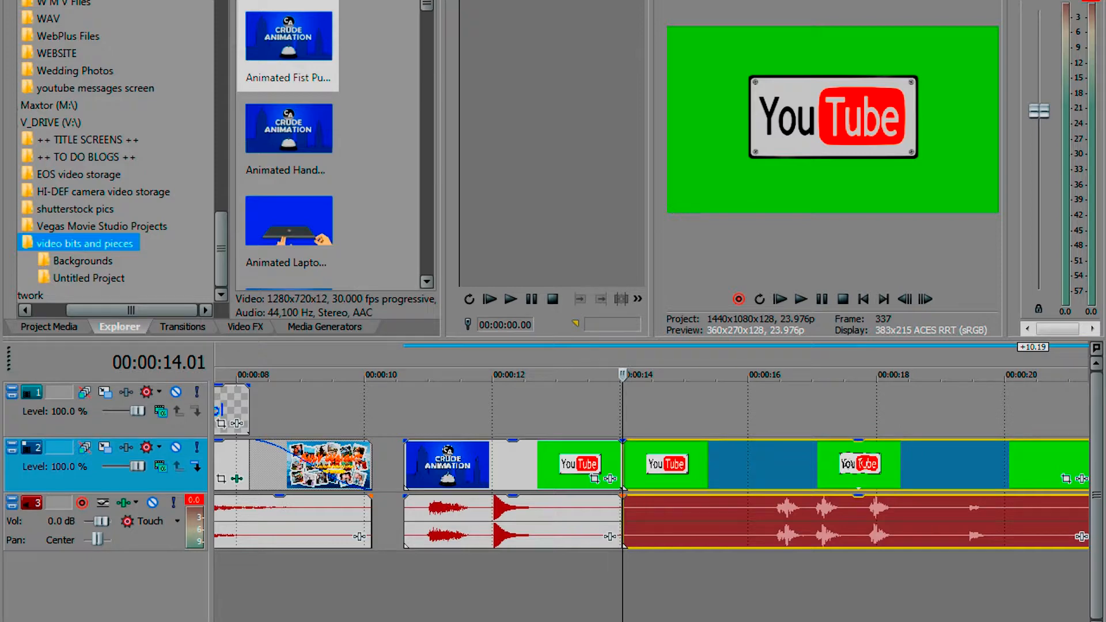
left_click(567, 466)
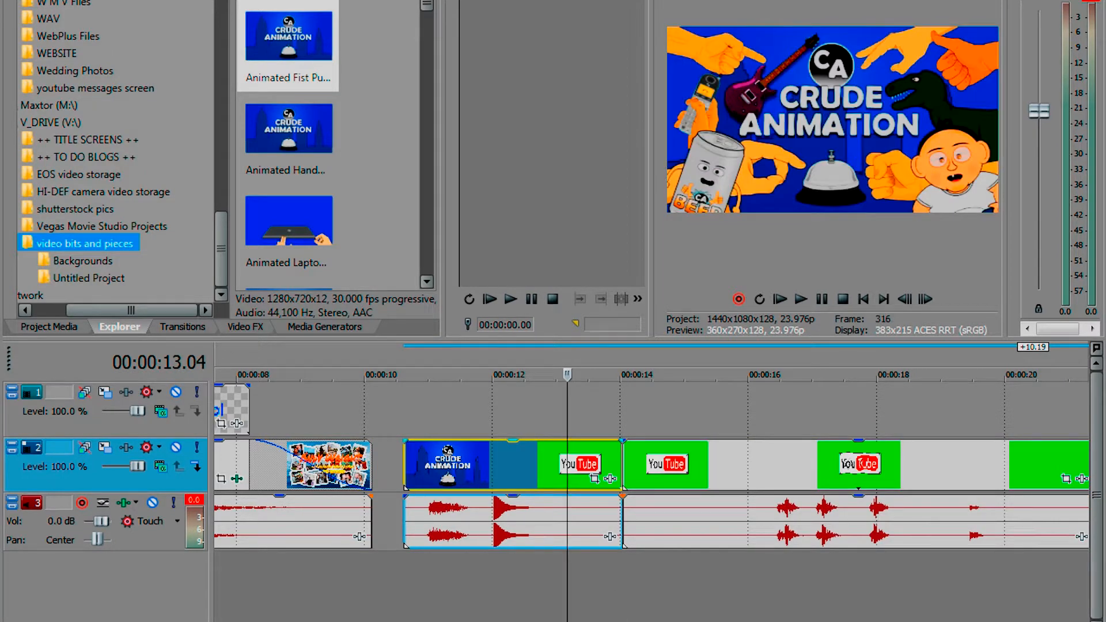
key("Delete")
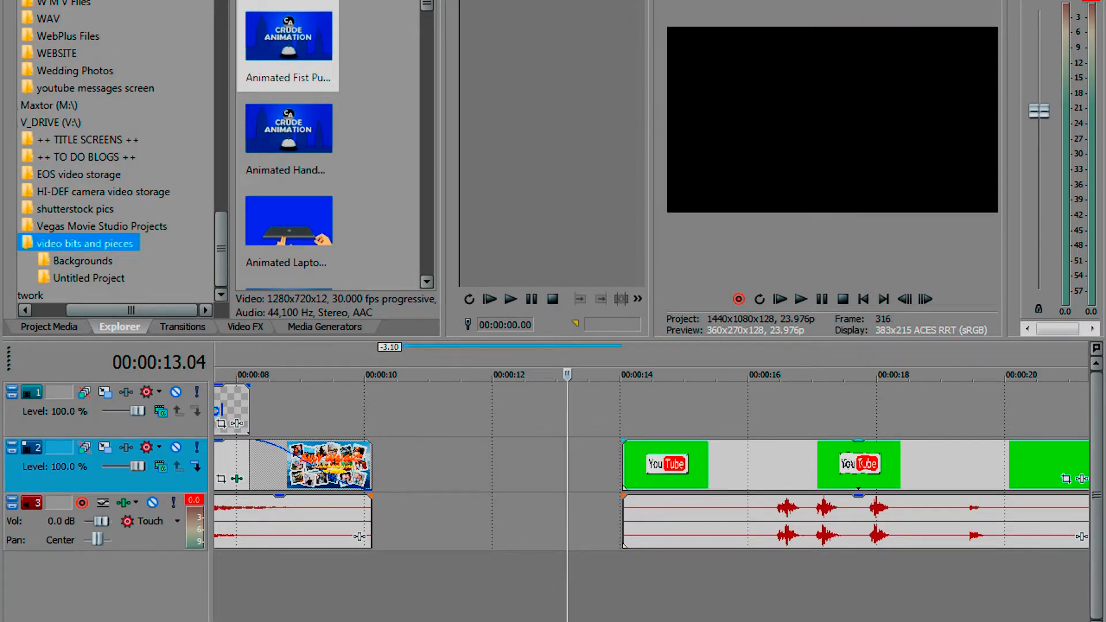
Play the remaining fist clip from about 00:00:16.05 to find where the YouTube logo animation finishes.
left_click(762, 466)
key("space")
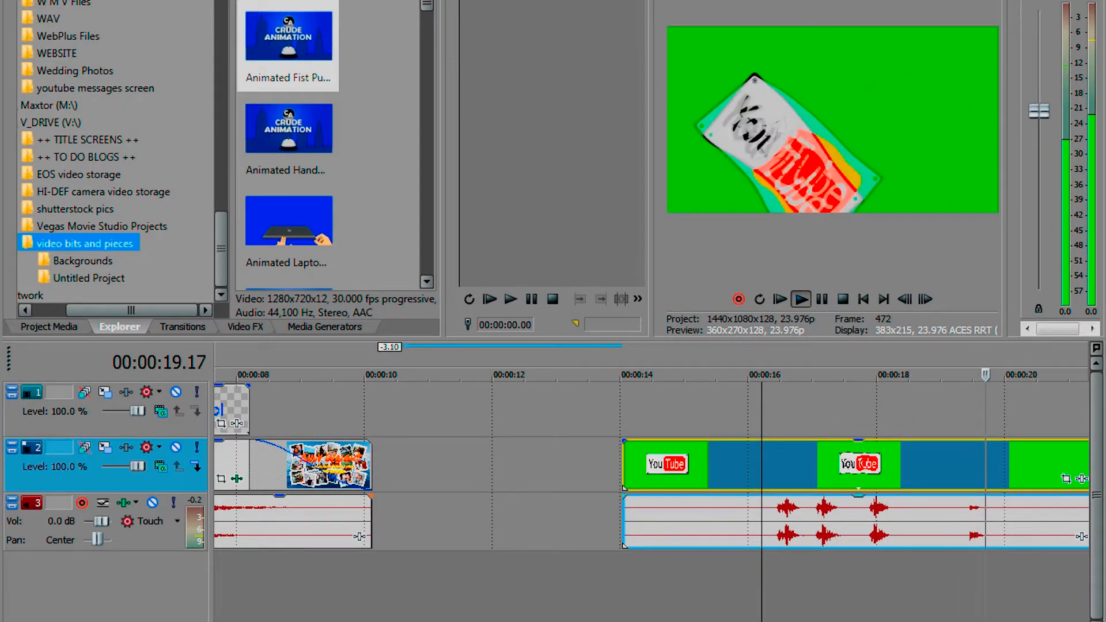
key("space")
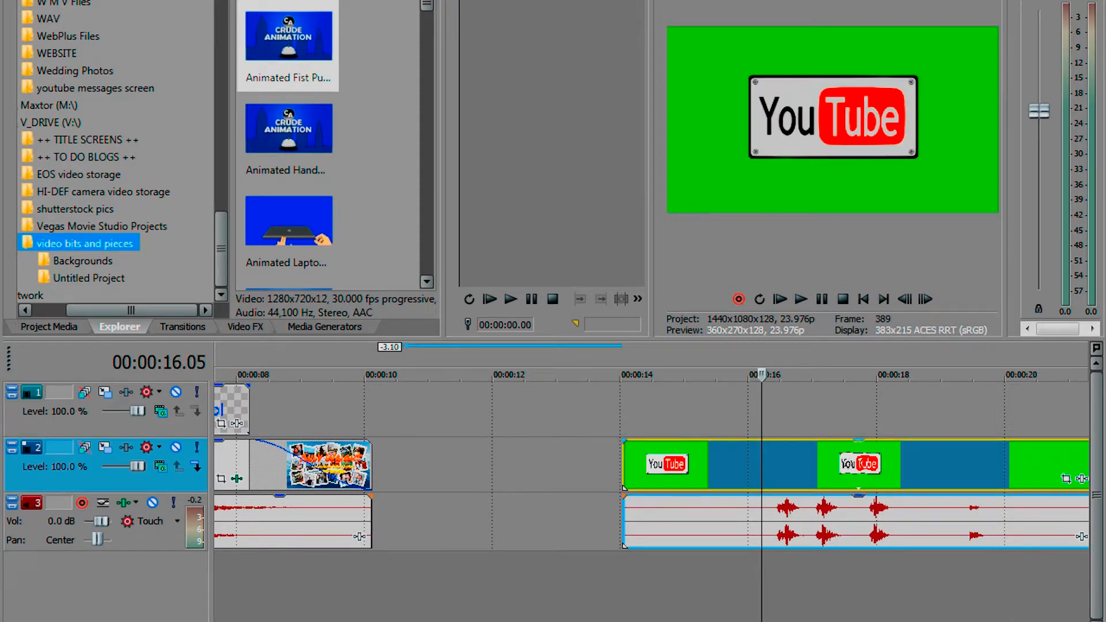
Split the fist clip at 00:00:20.07, on the empty green frame, and delete the part after the cut.
left_click(1015, 464)
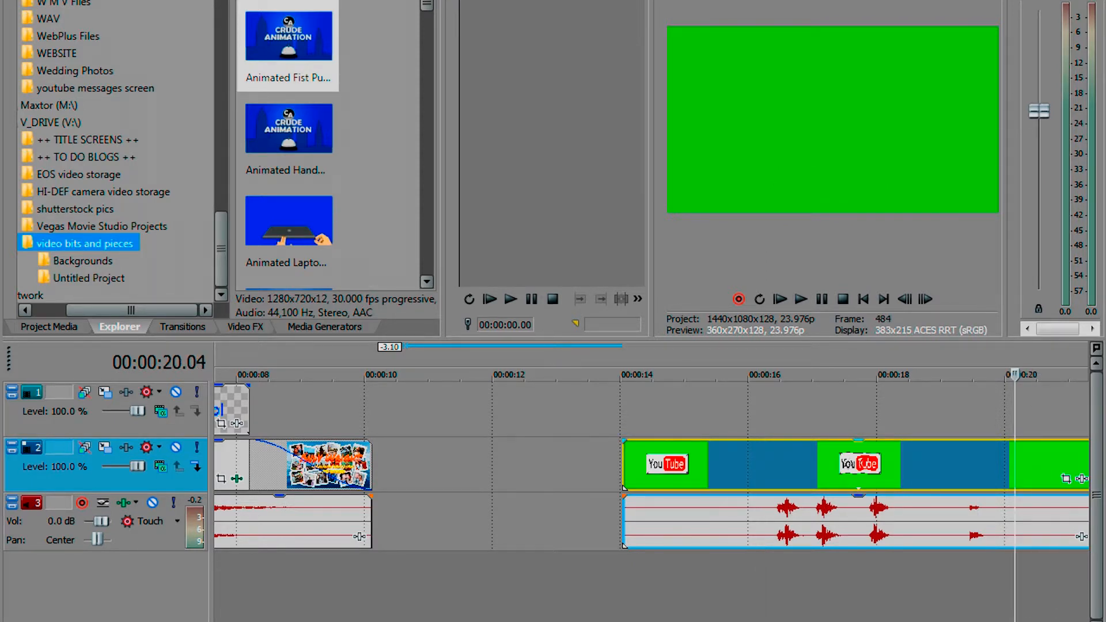
key("Right")
key("Right")
key("Right")
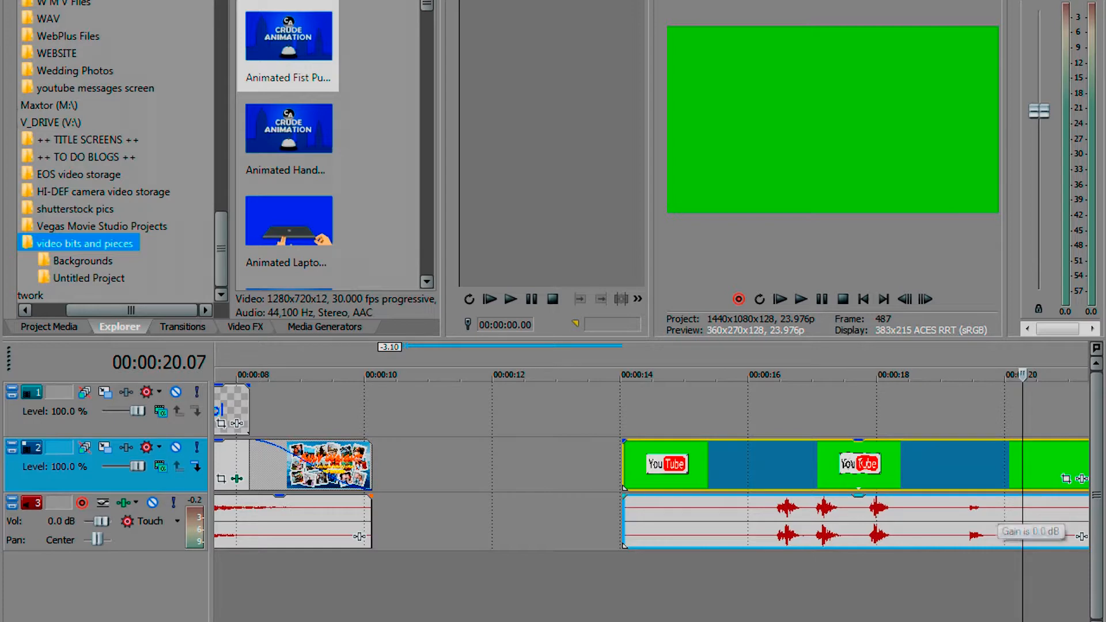
key("s")
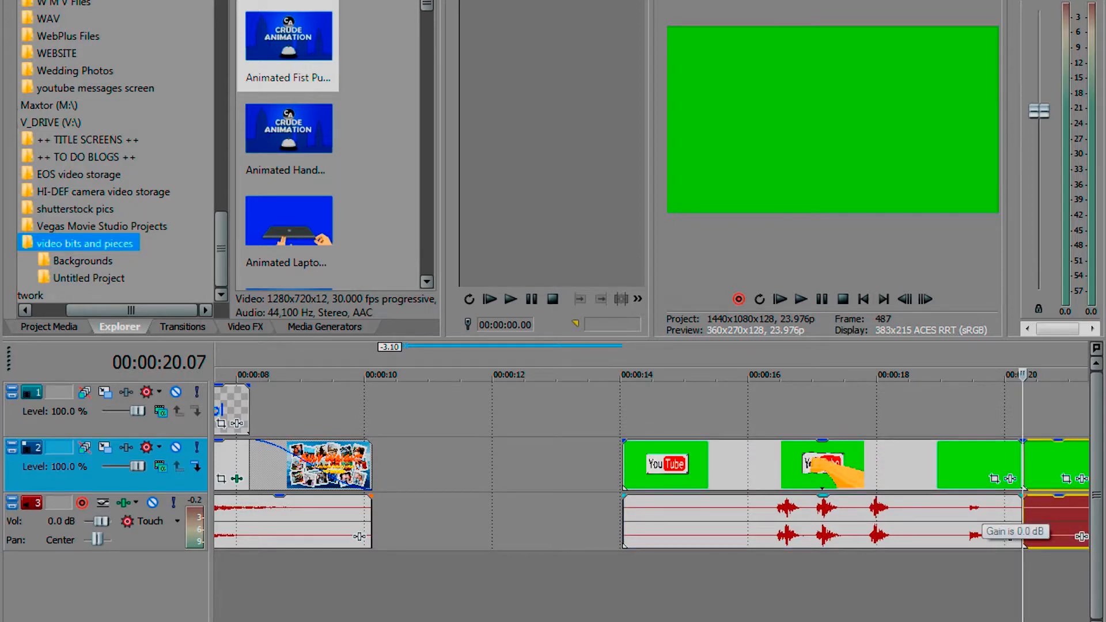
key("Delete")
Insert an empty video track above the Cool text track.
key("Down")
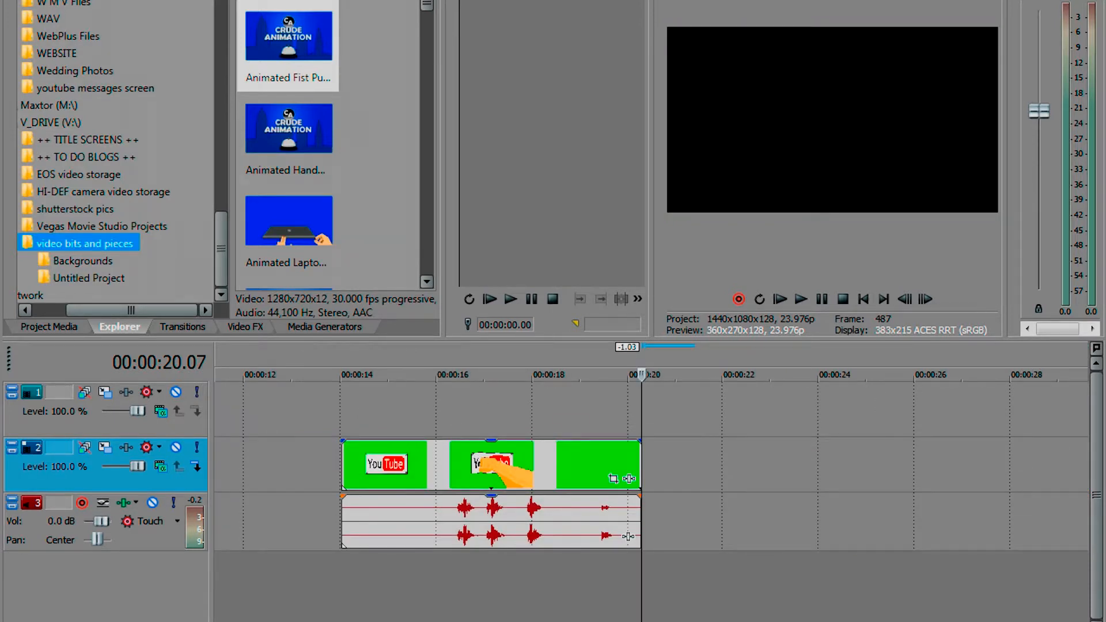
key("Down")
key("Down")
key("Down")
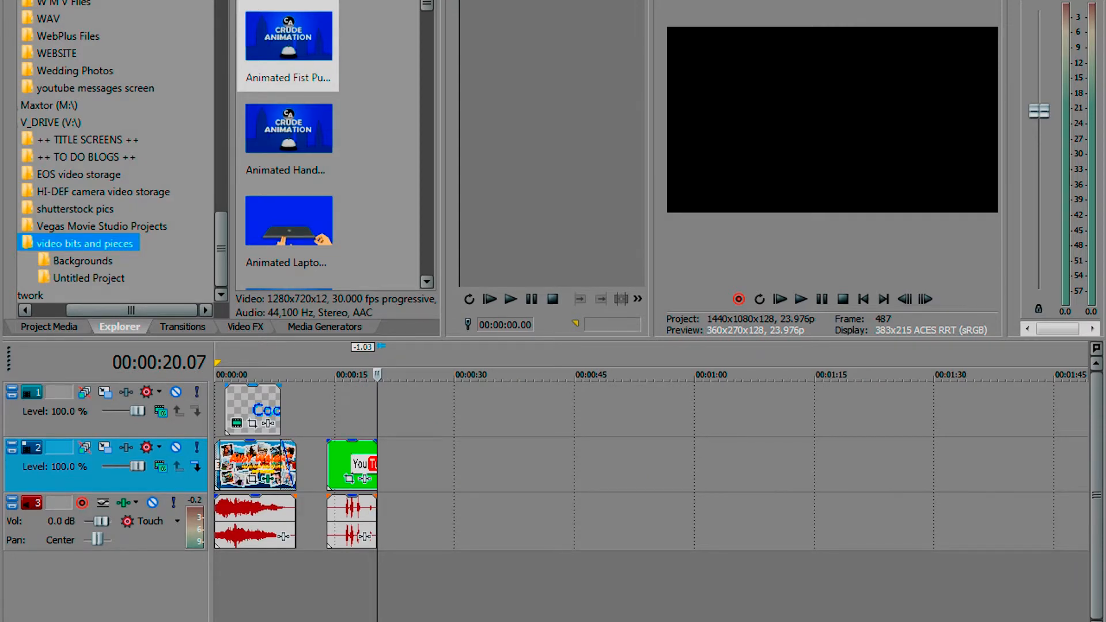
right_click(122, 424)
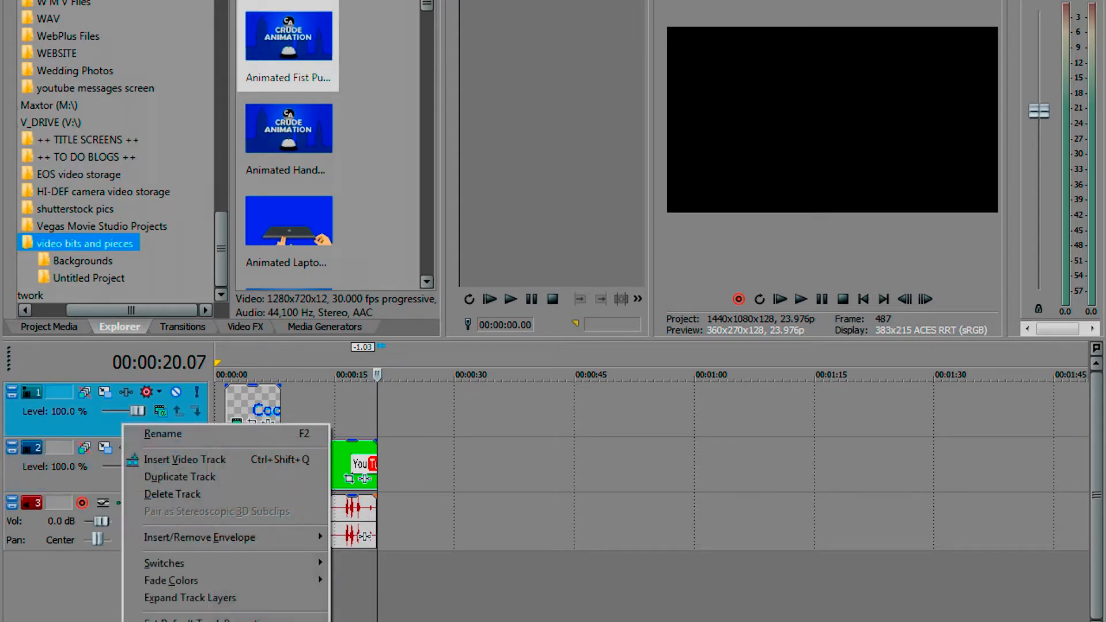
left_click(184, 459)
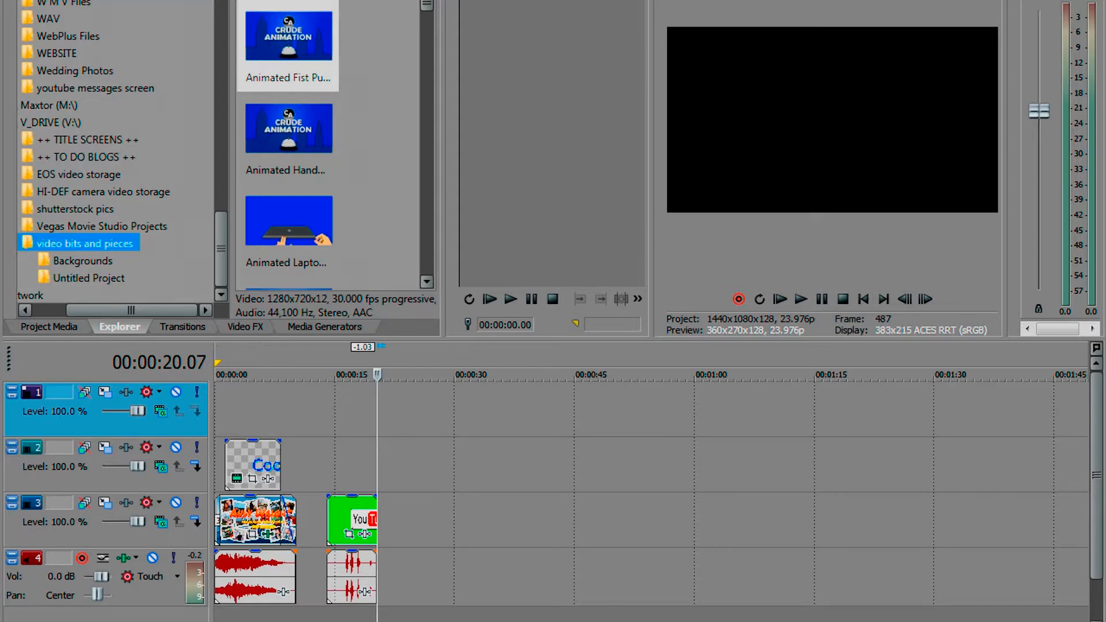
Insert a second empty video track at the top of the track list and delete it again.
key("ctrl+shift+q")
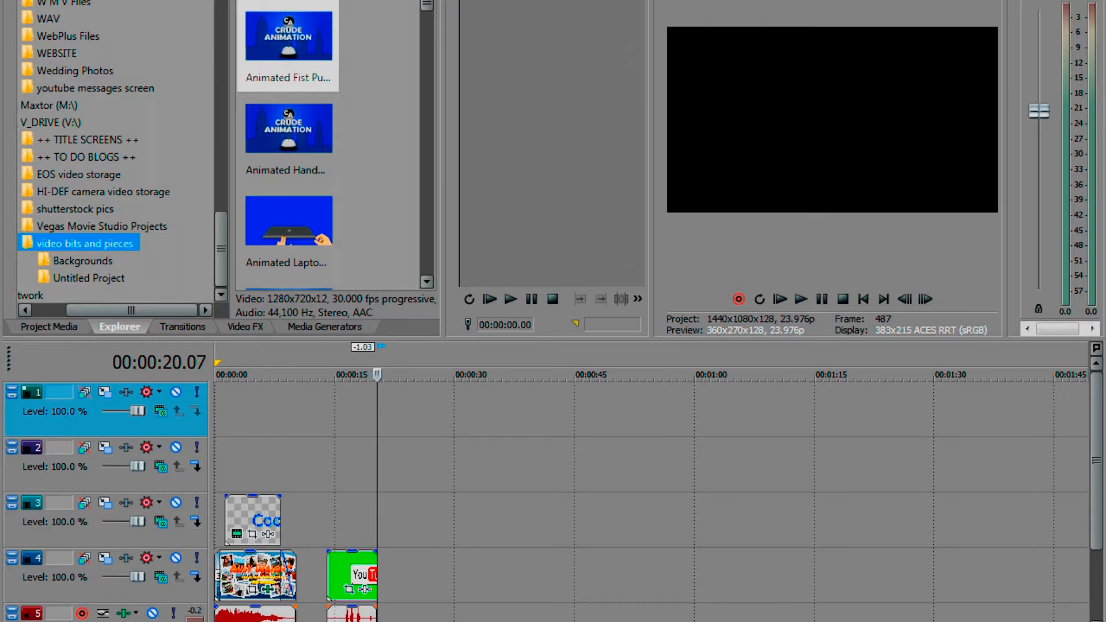
right_click(192, 430)
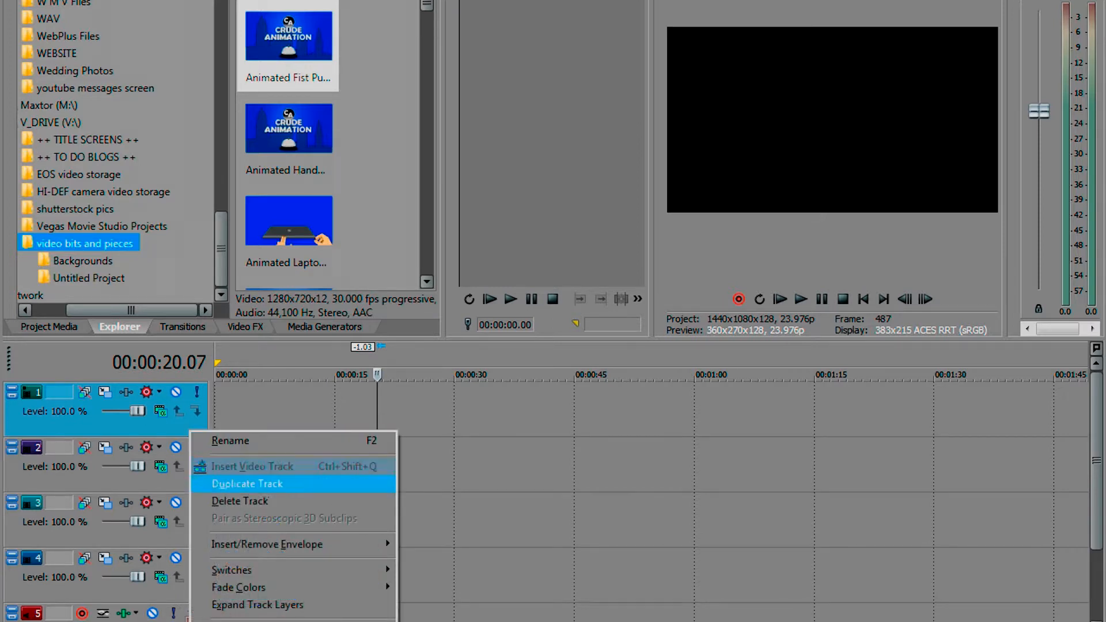
left_click(242, 502)
right_click(170, 420)
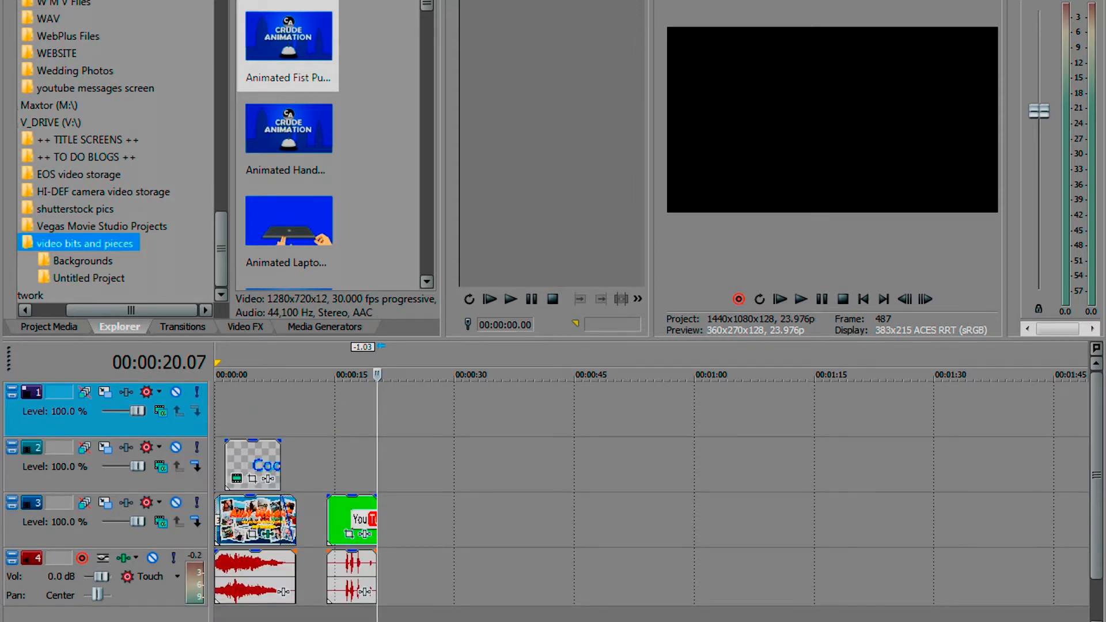
Insert an audio track above the music track and move the fist clip's audio onto it, starting at about 00:00:15.
right_click(141, 589)
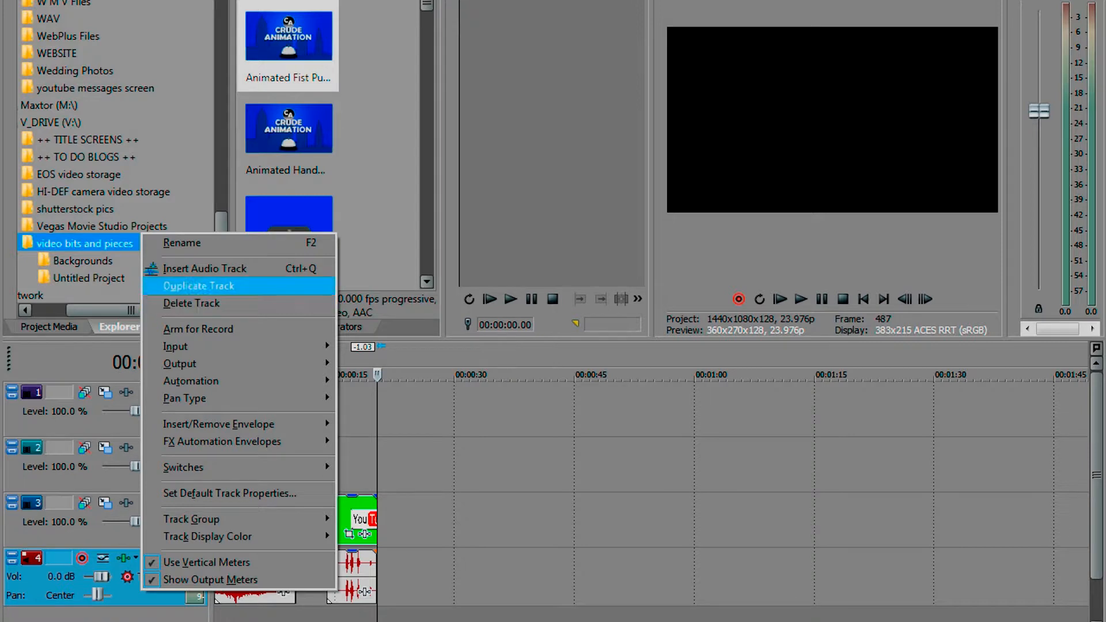
left_click(204, 269)
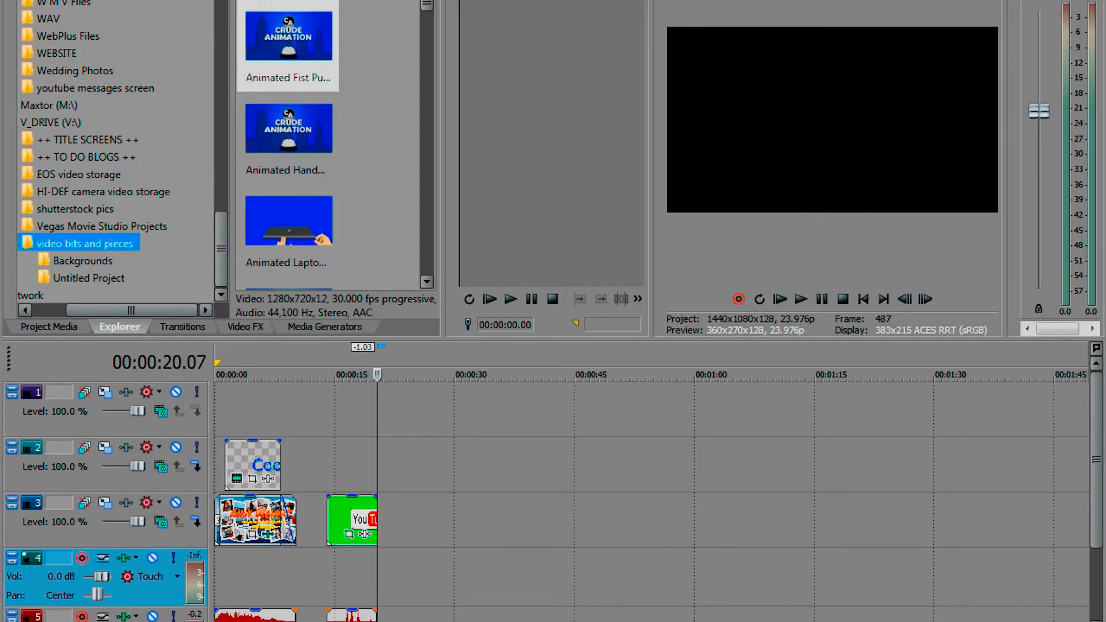
left_click_drag(352, 617, 359, 577)
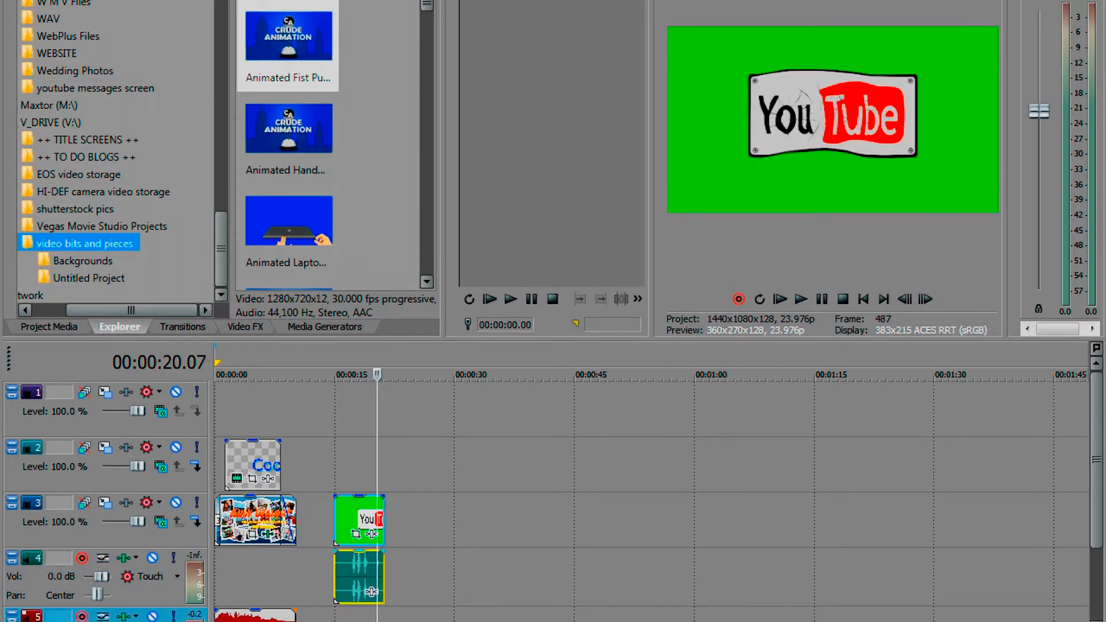
Move the fist clip's video to the empty top track and align its start with the Cool text event.
left_click(356, 515)
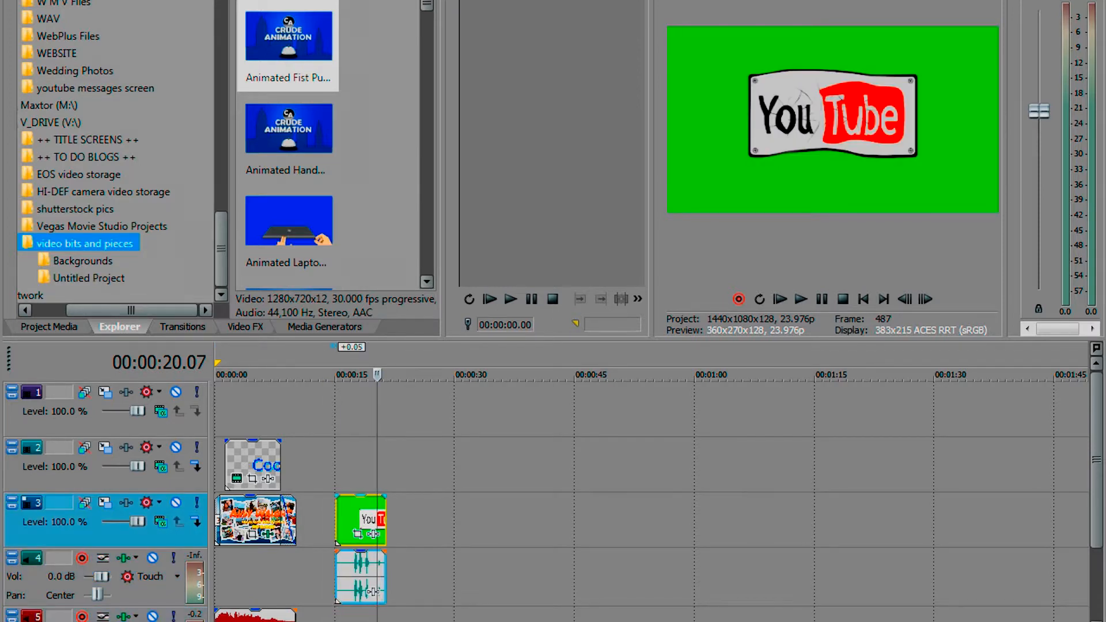
left_click_drag(356, 514, 357, 409)
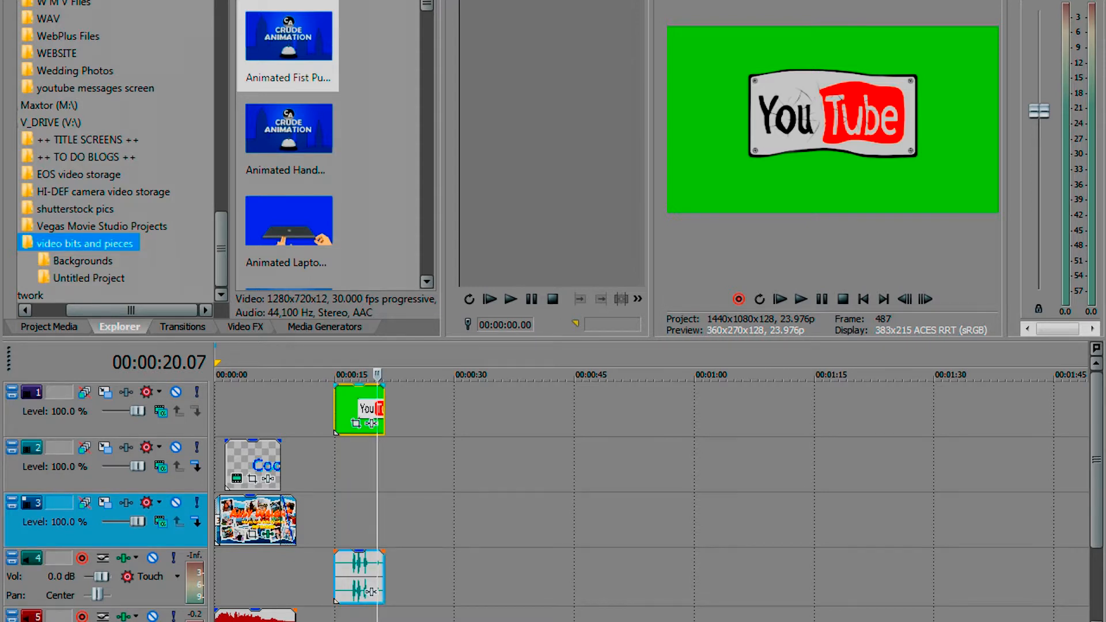
left_click_drag(357, 409, 247, 409)
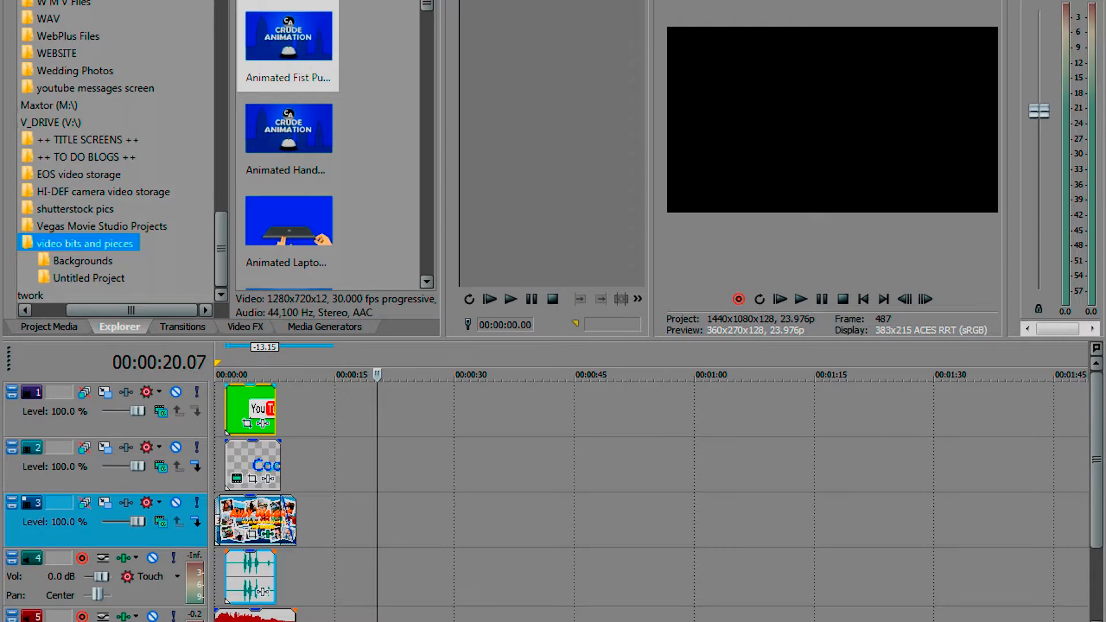
Play the layered sequence from the start of the fist clip at 00:00:01.07.
left_click(242, 407)
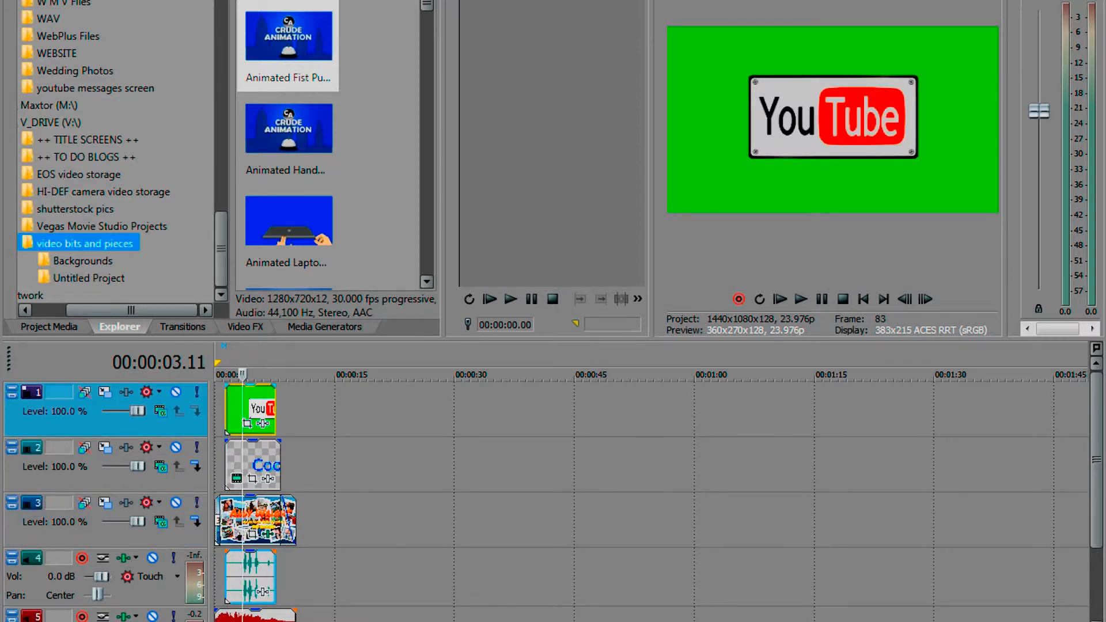
left_click(225, 407)
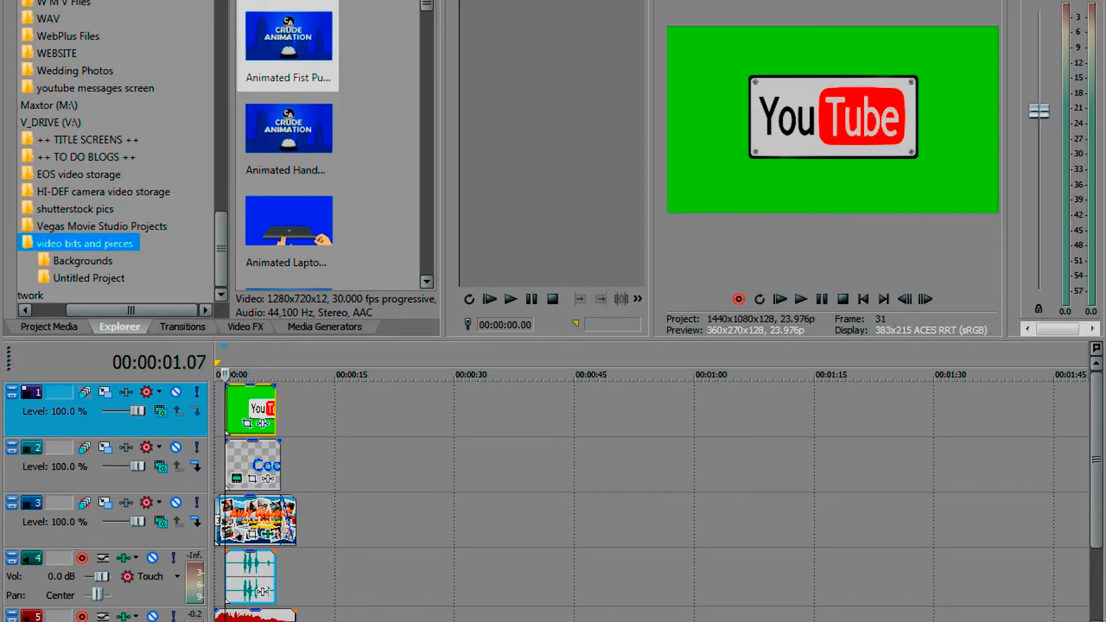
key("space")
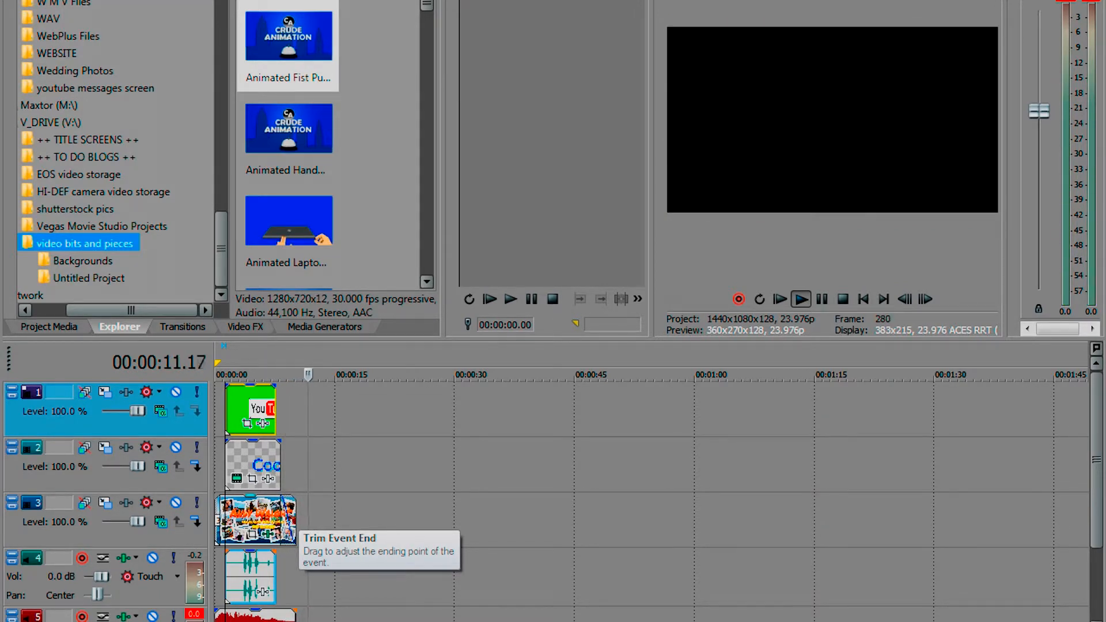
key("space")
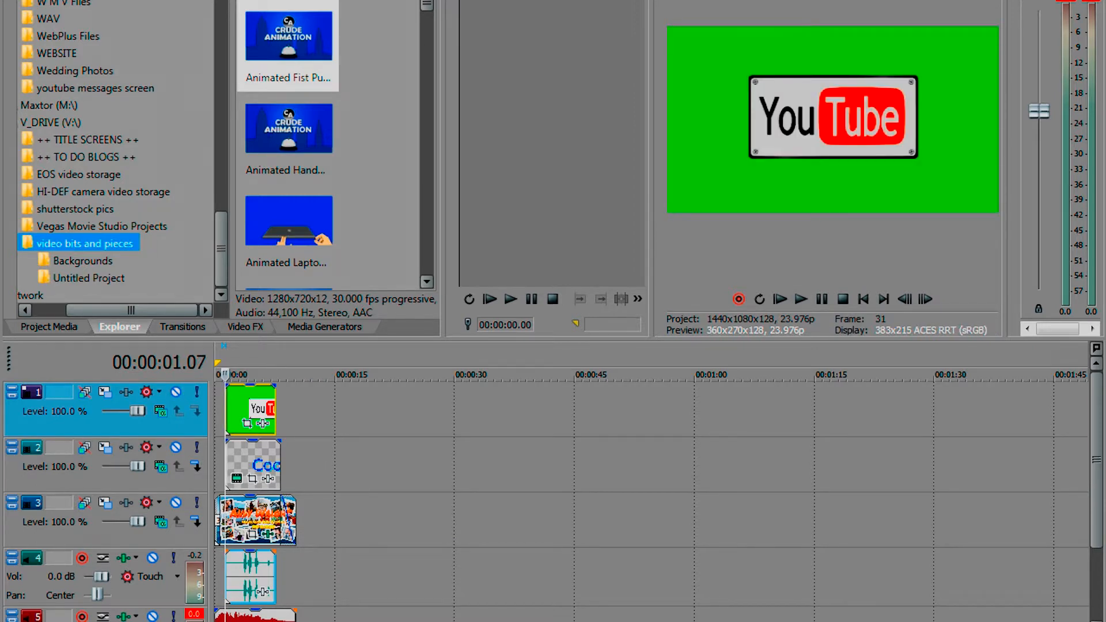
Apply the Chroma Keyer video effect with the Green Screen preset to the YouTube fist clip on the top track.
left_click(245, 327)
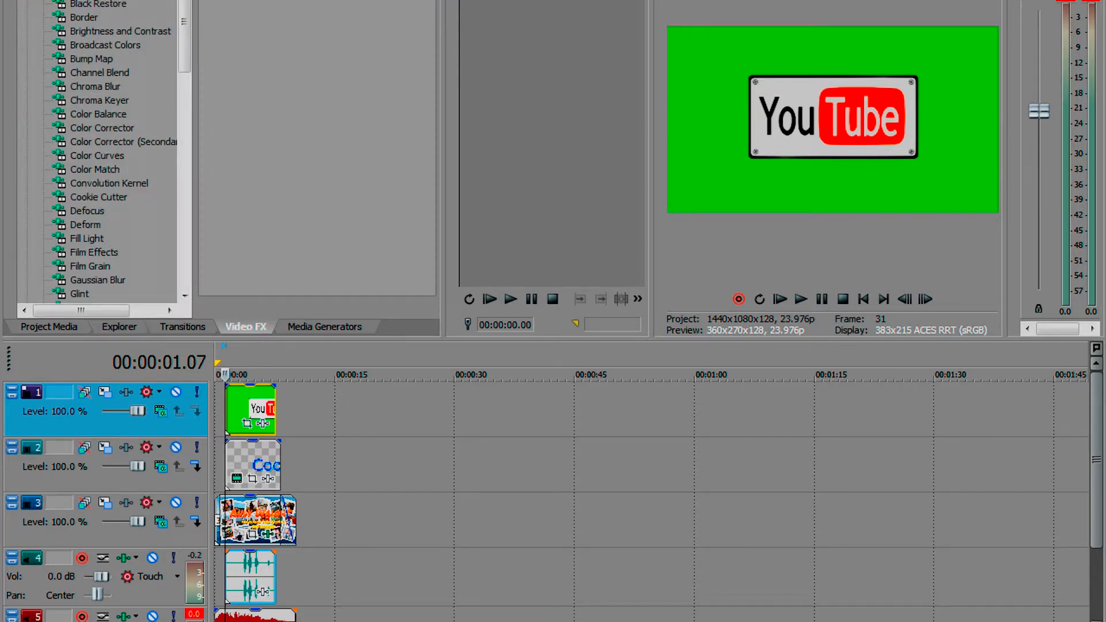
left_click(100, 101)
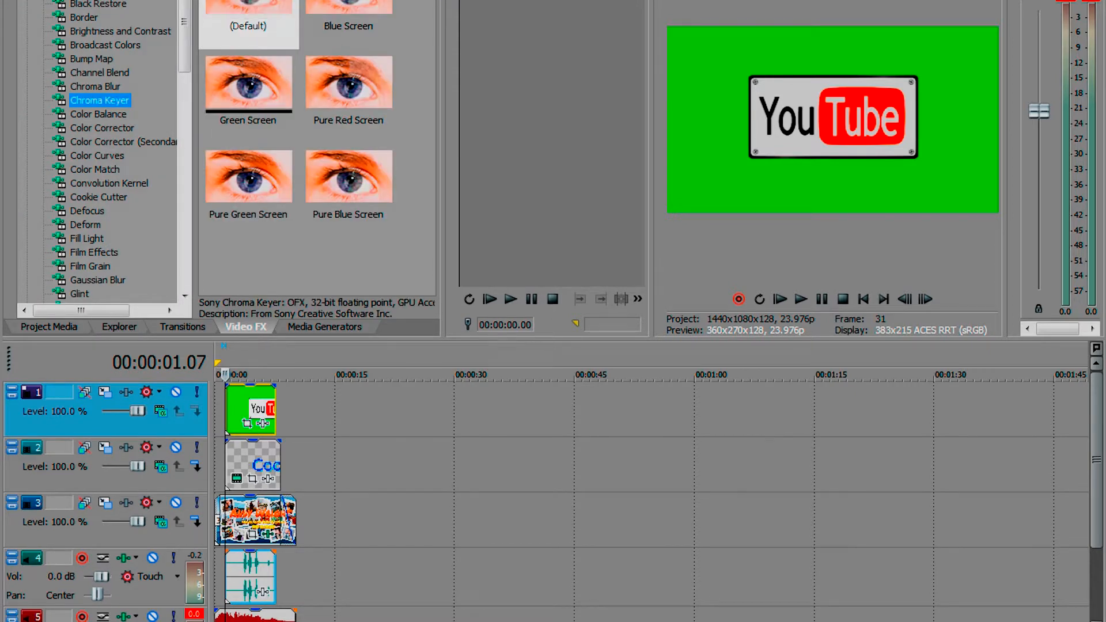
left_click(248, 86)
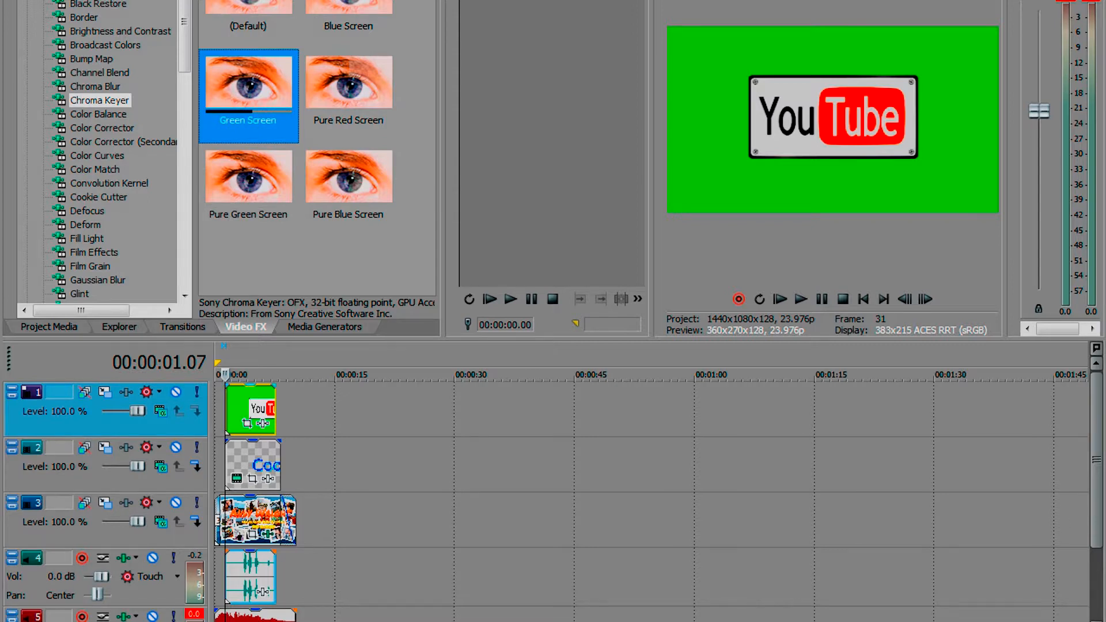
left_click_drag(248, 86, 251, 409)
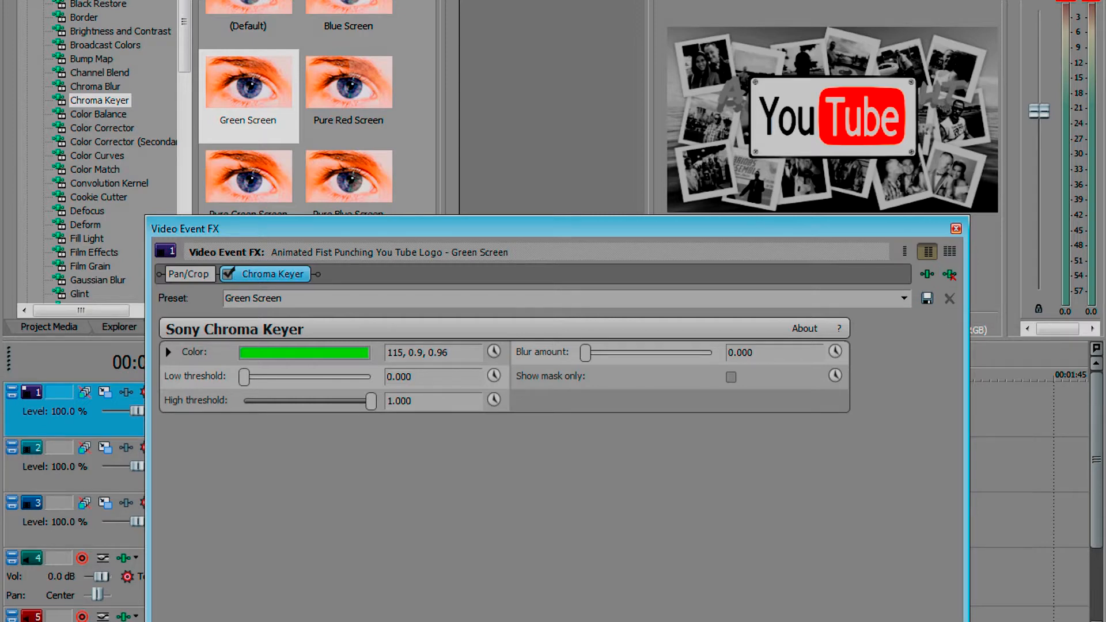
left_click(956, 229)
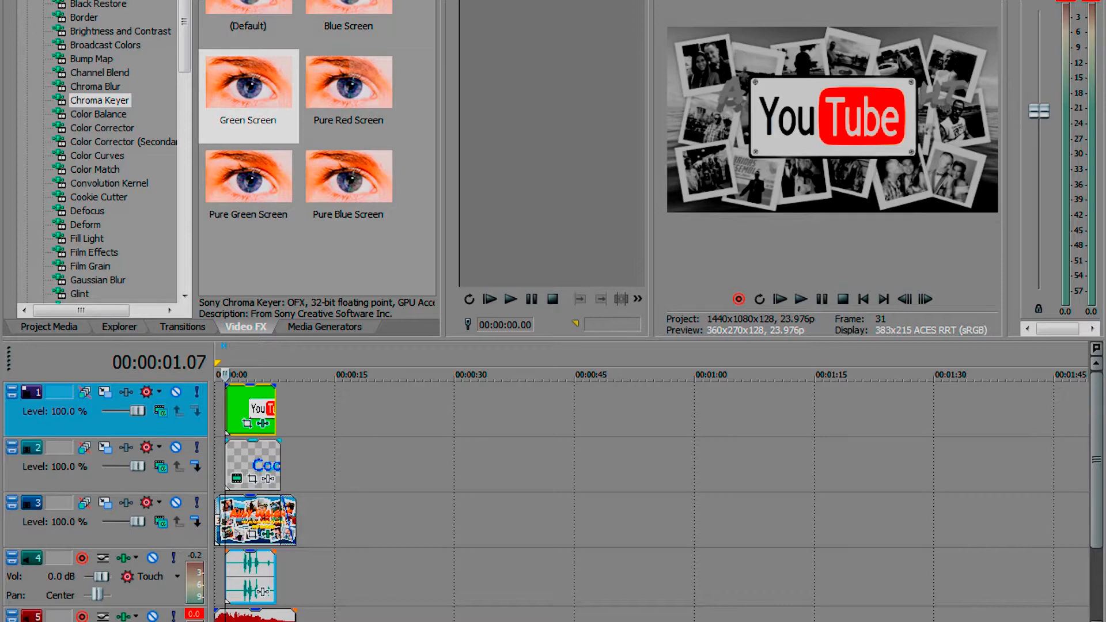
Trim the end of the Cool text event back to the end of the YouTube fist clip.
left_click(280, 464)
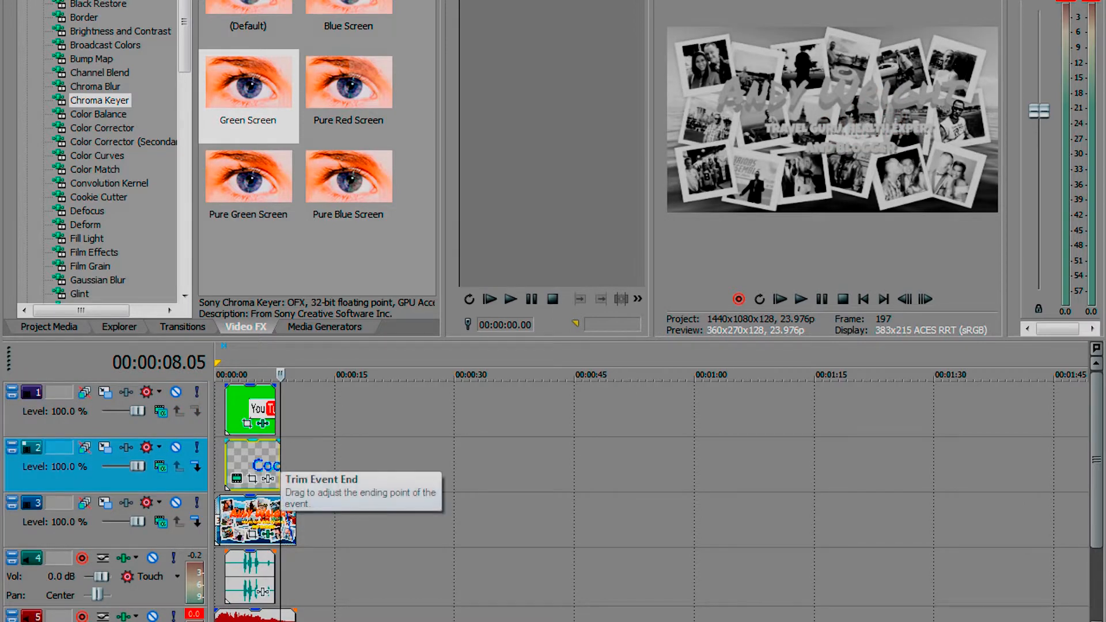
left_click_drag(281, 465, 276, 465)
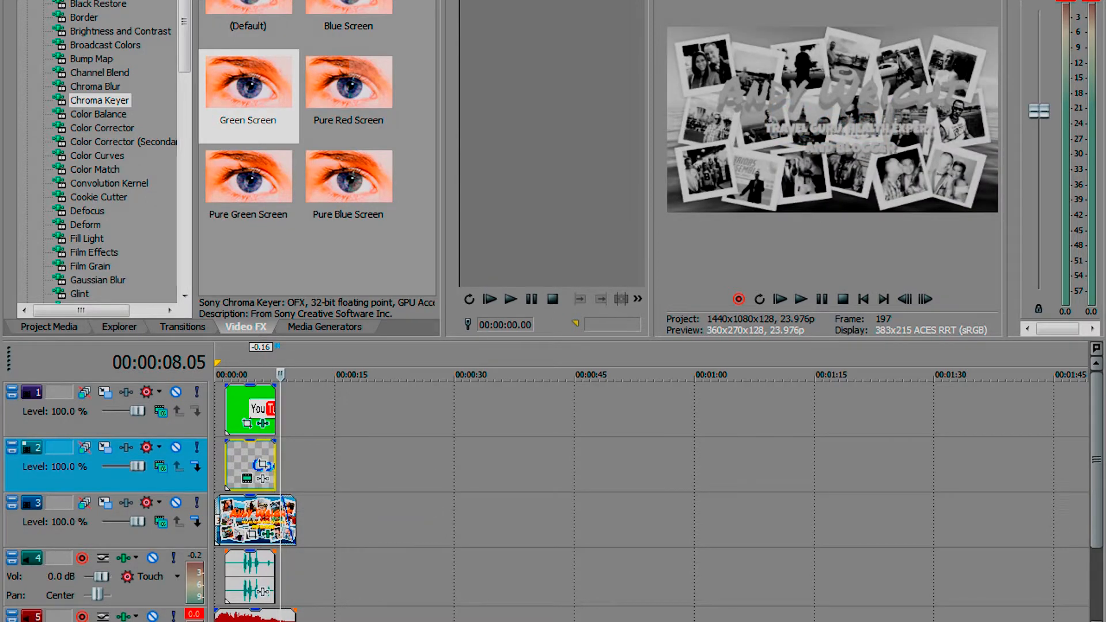
scroll(278, 464, "down", 1)
scroll(278, 464, "up", 2)
scroll(277, 465, "up", 3)
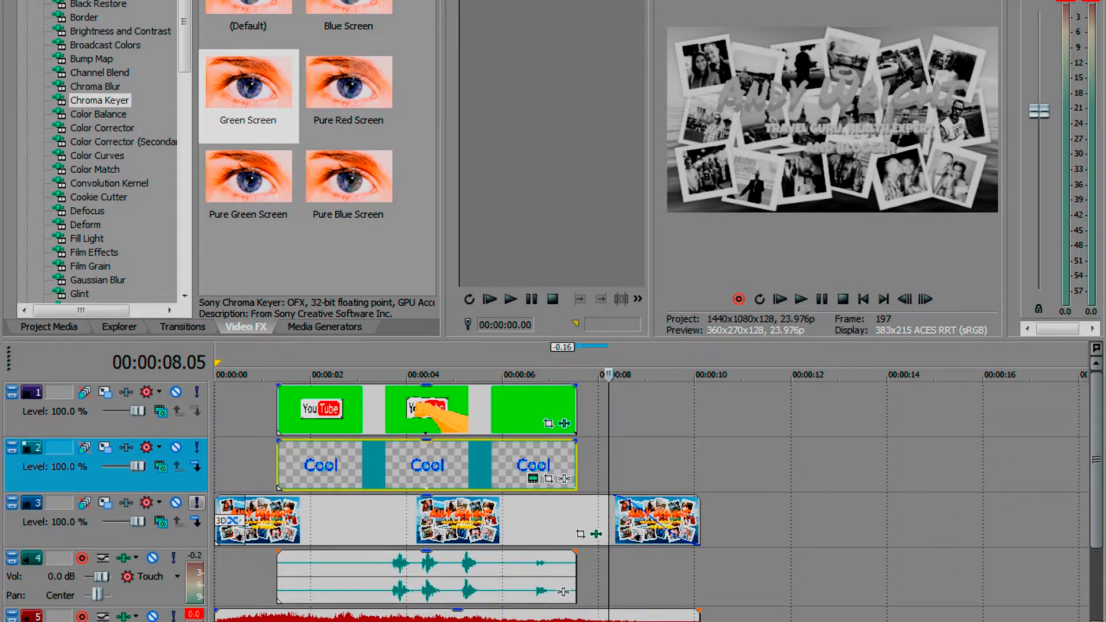
Play the sequence from the start and extend the Cool text event's end by 6 frames past the fist clip.
left_click(216, 465)
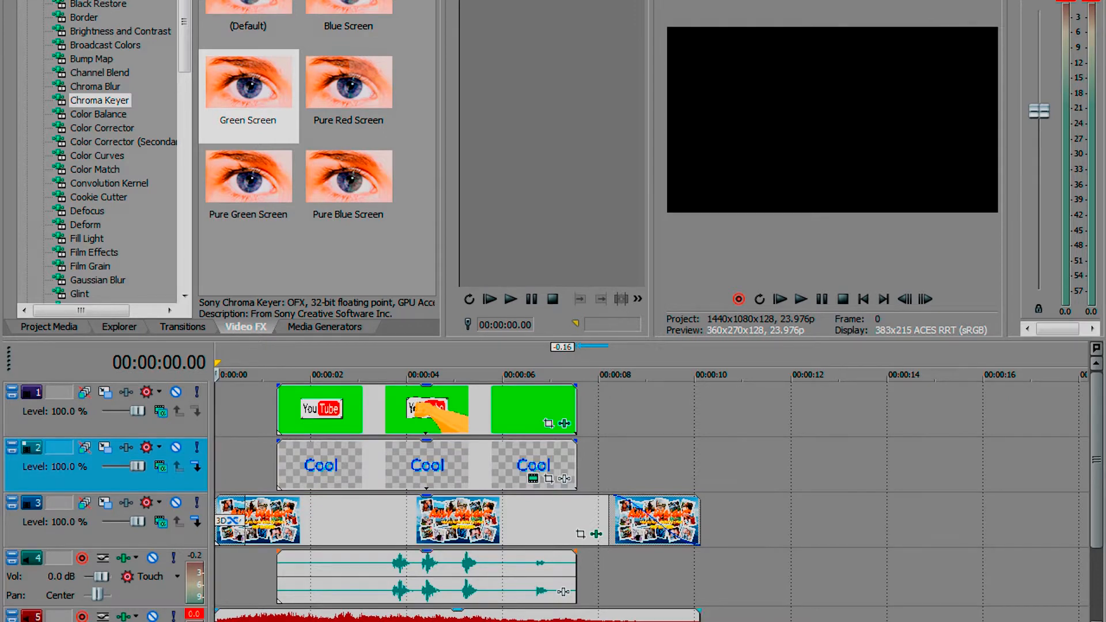
key("space")
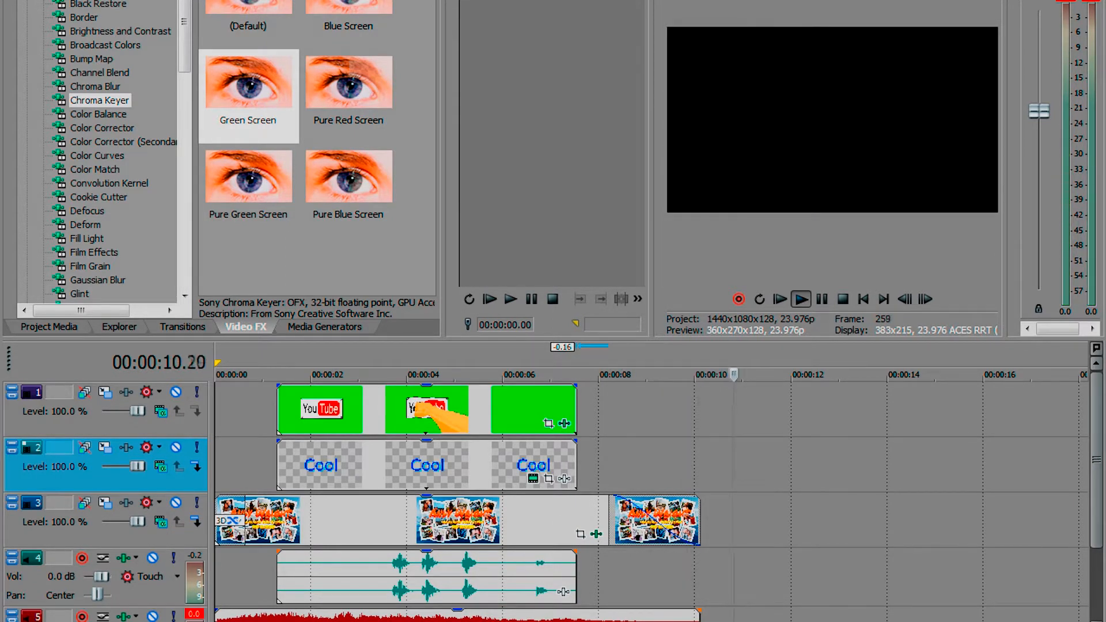
key("space")
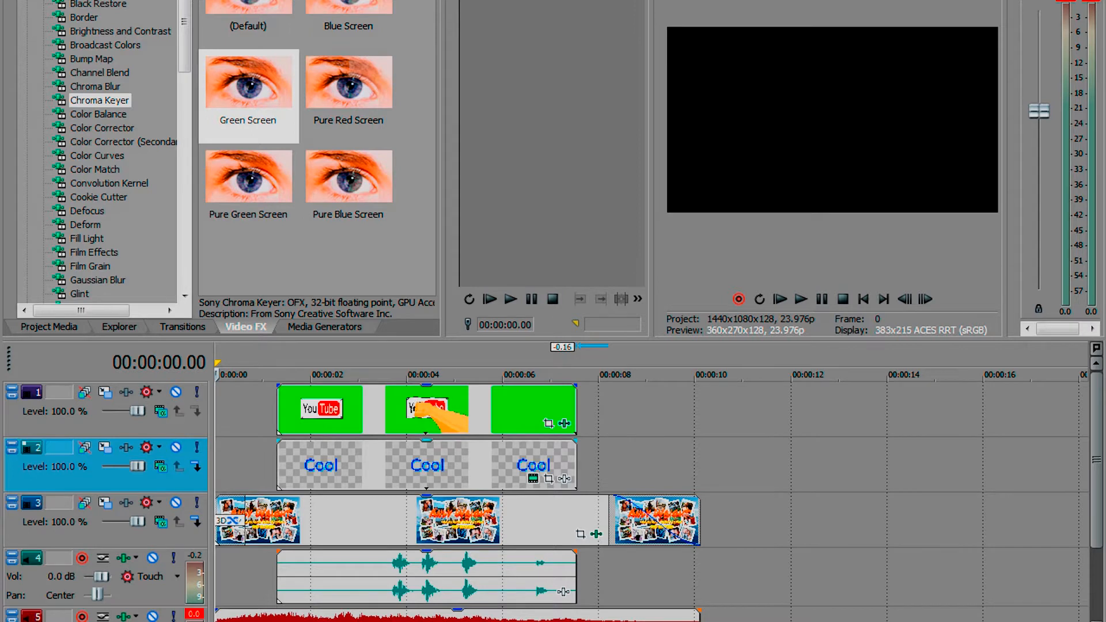
left_click_drag(575, 466, 589, 465)
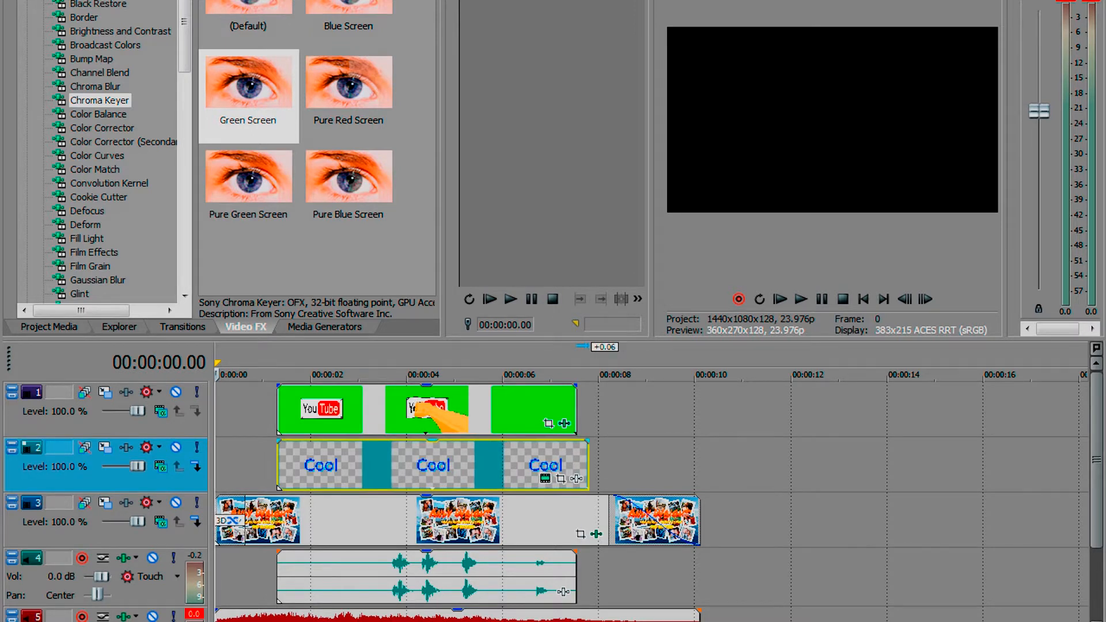
Step through the punch frames and place the playhead at 00:00:05.05, where the fist overlaps the Cool text.
left_click(494, 460)
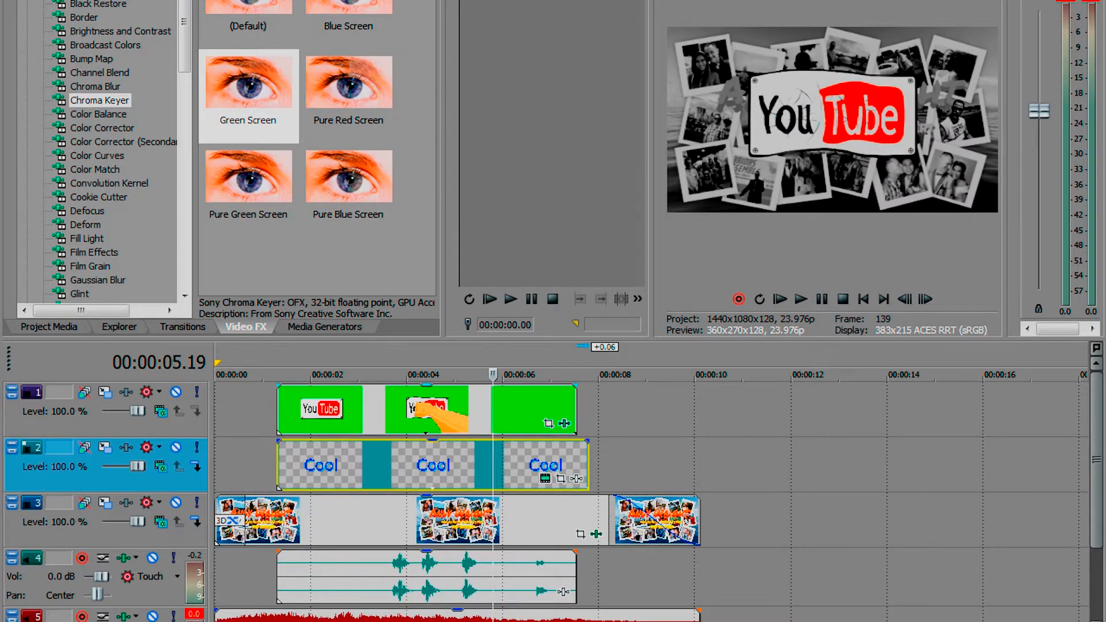
key("Left")
key("Left")
key("Left")
key("Left")
key("Left")
key("Left")
key("Left")
key("Left")
key("Left")
key("Left")
key("Left")
key("Left")
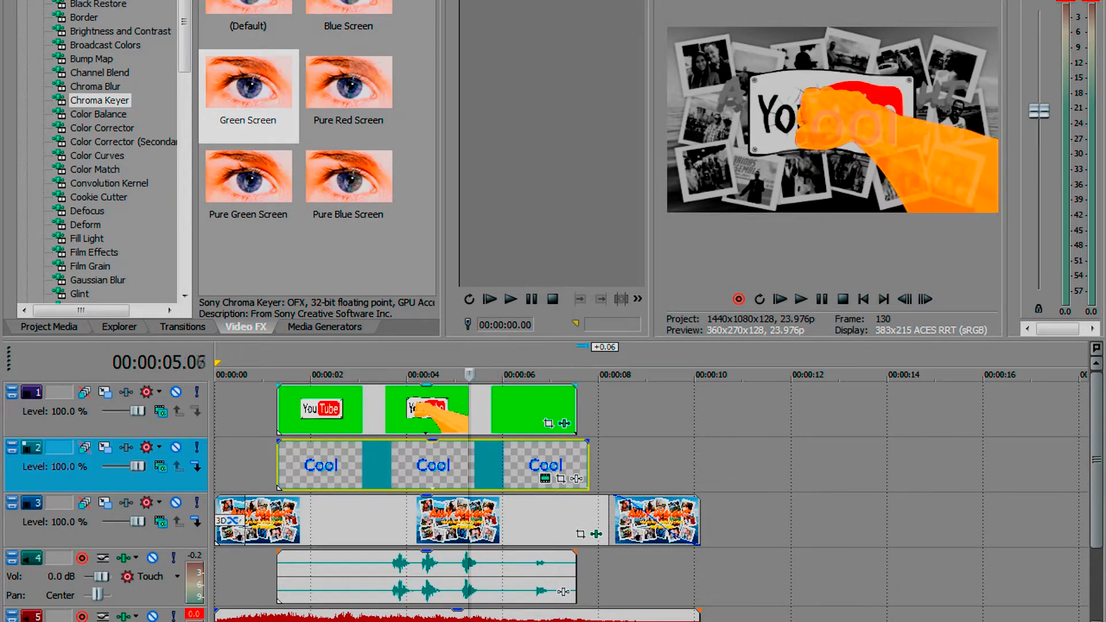
key("Left")
key("Left")
key("Left")
key("Right")
key("Right")
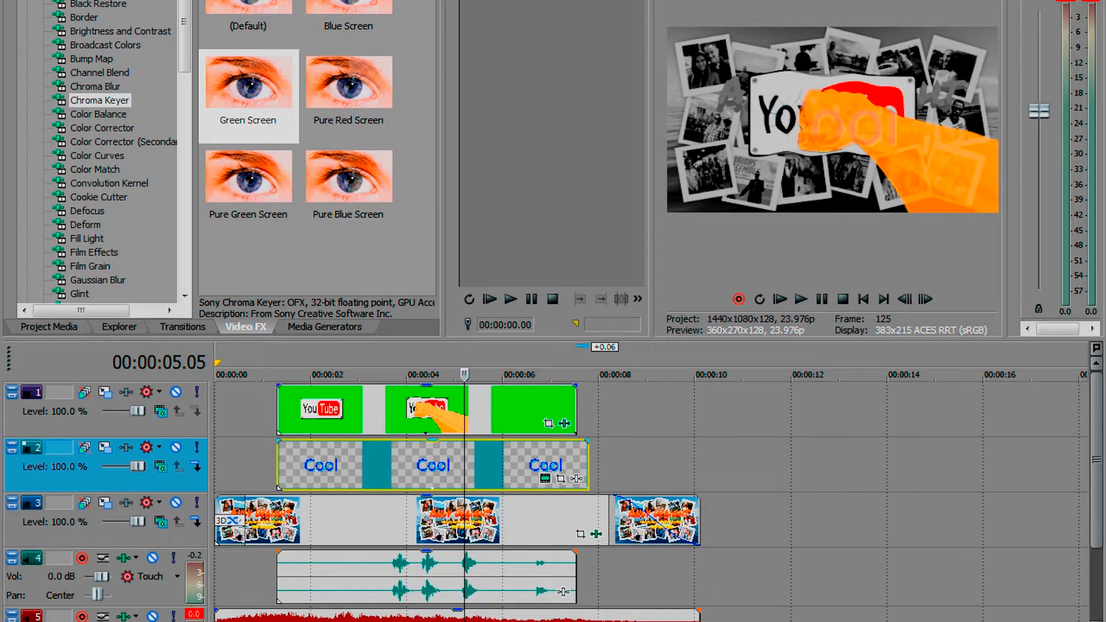
Open the fist clip's Chroma Keyer settings and shift the key color to 115, 0.89, 0.99.
left_click(564, 423)
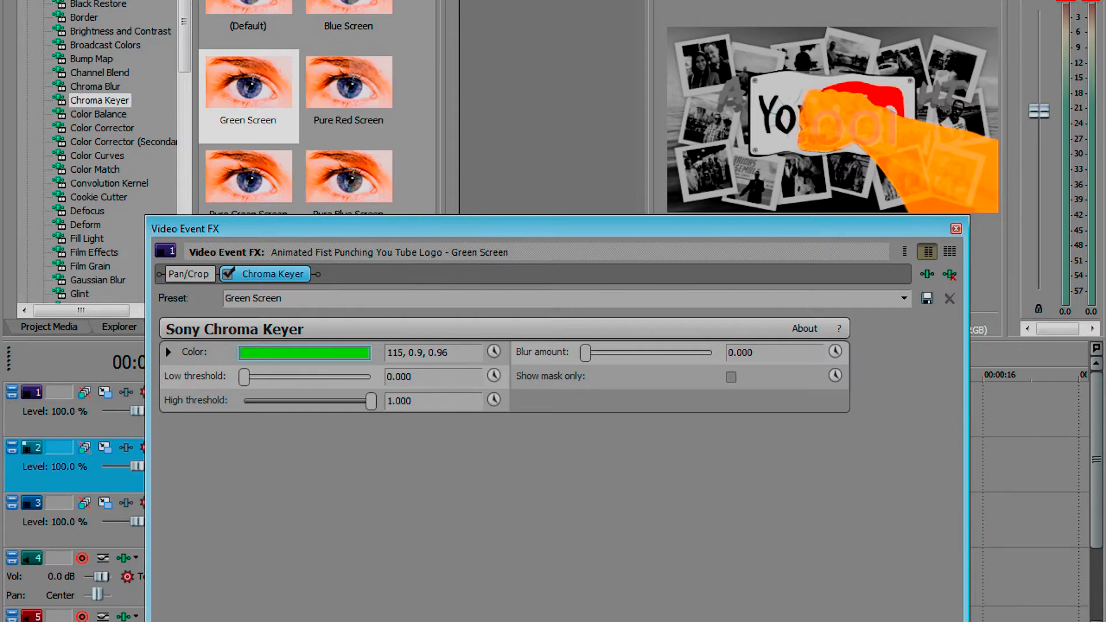
left_click(304, 353)
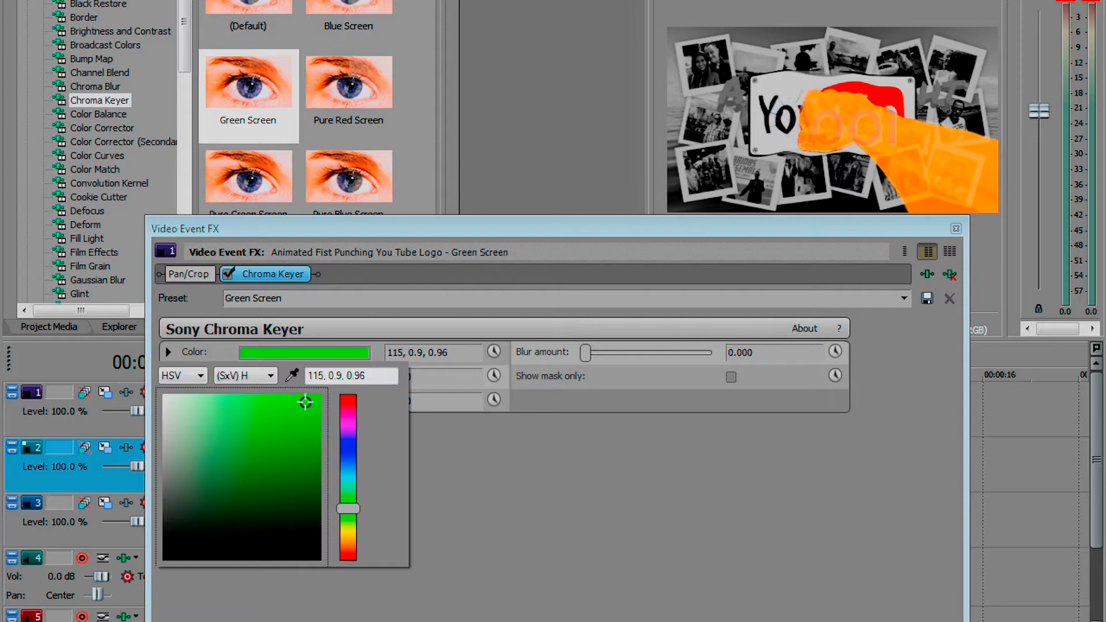
mouse_move(305, 402)
left_mouse_down()
mouse_move(315, 400)
mouse_move(304, 396)
left_mouse_up()
left_click(292, 375)
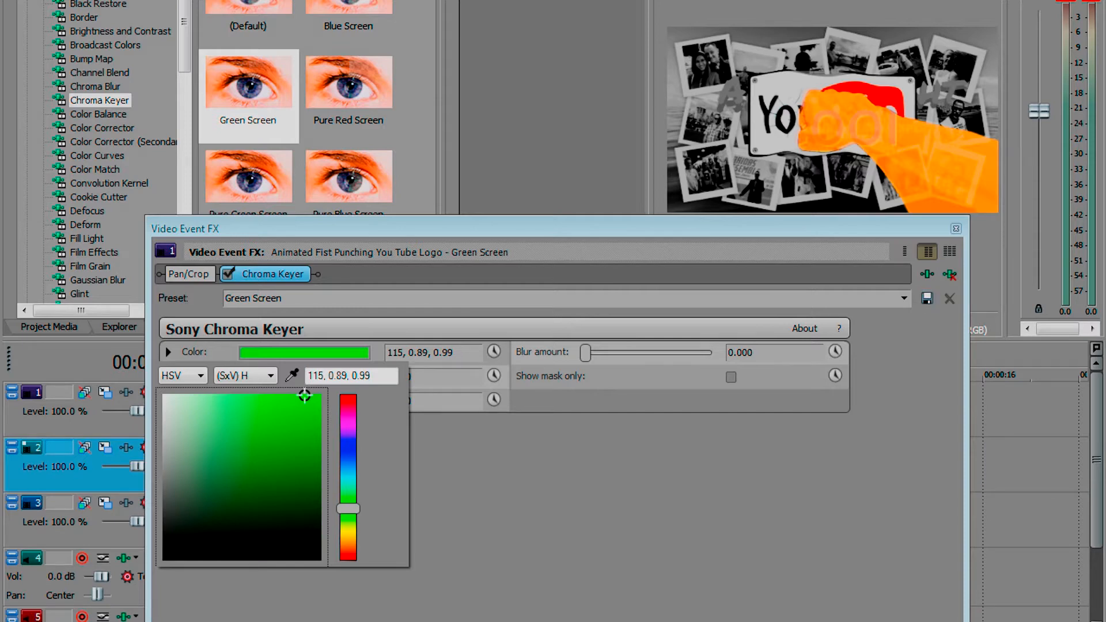
key("Escape")
Reset the Chroma Keyer to the (Default) preset and sample the clip's green background as key color, 120, 1.0, 0.89.
left_click(904, 298)
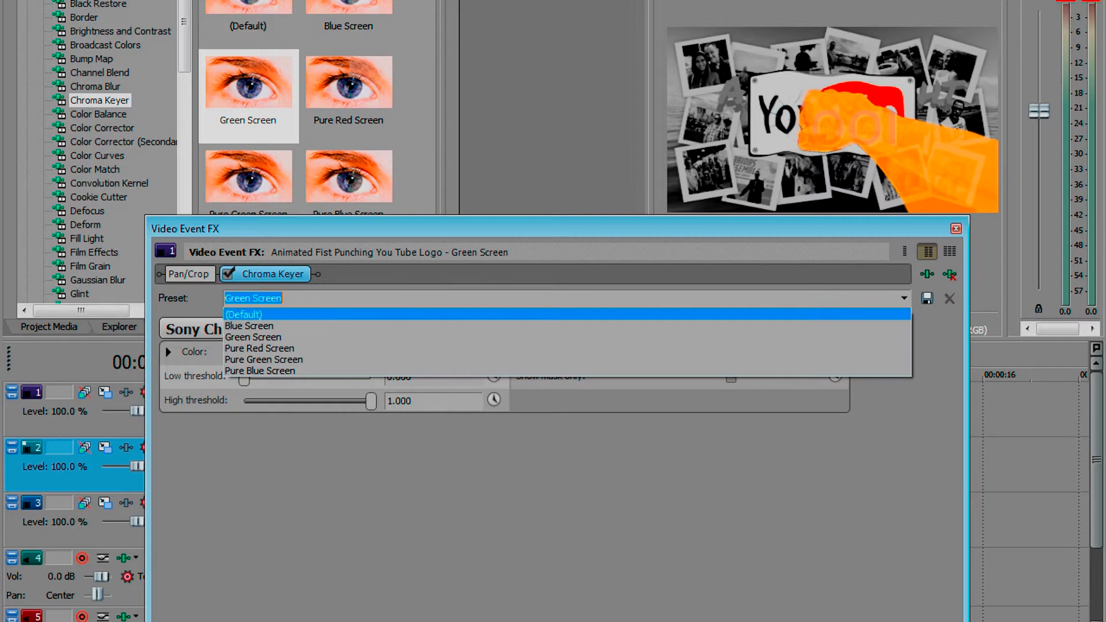
key("Return")
left_click(304, 352)
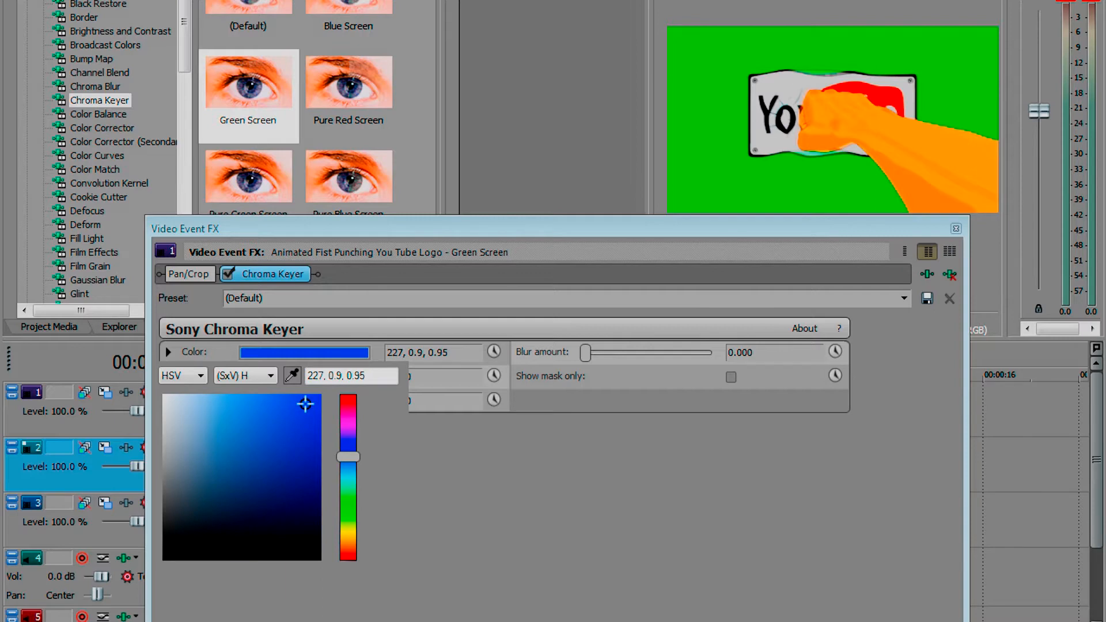
left_click(711, 144)
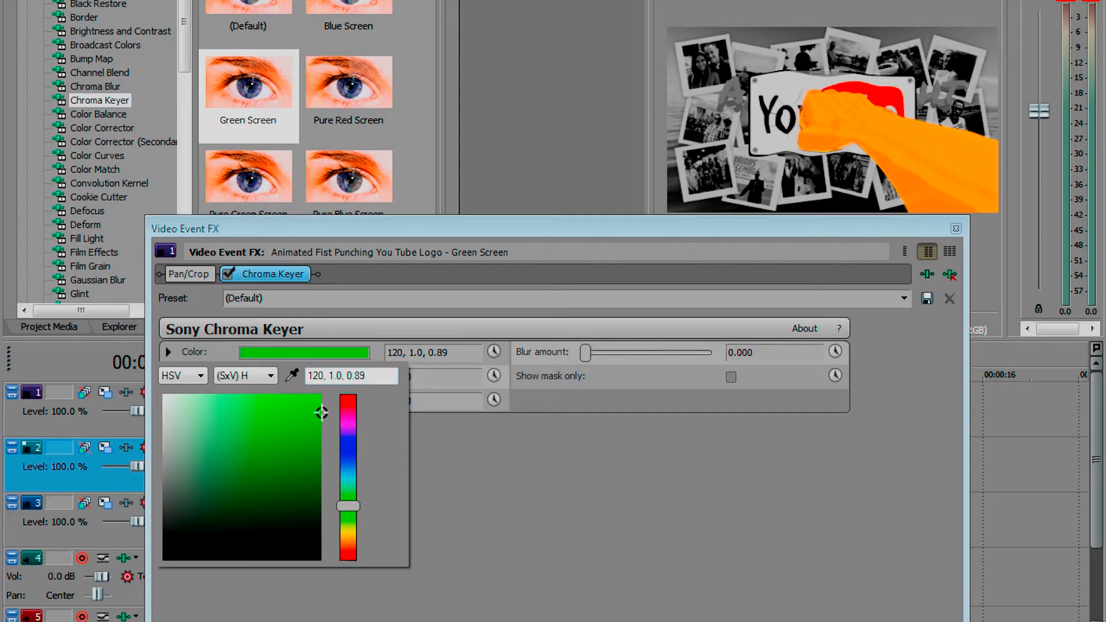
left_click(956, 229)
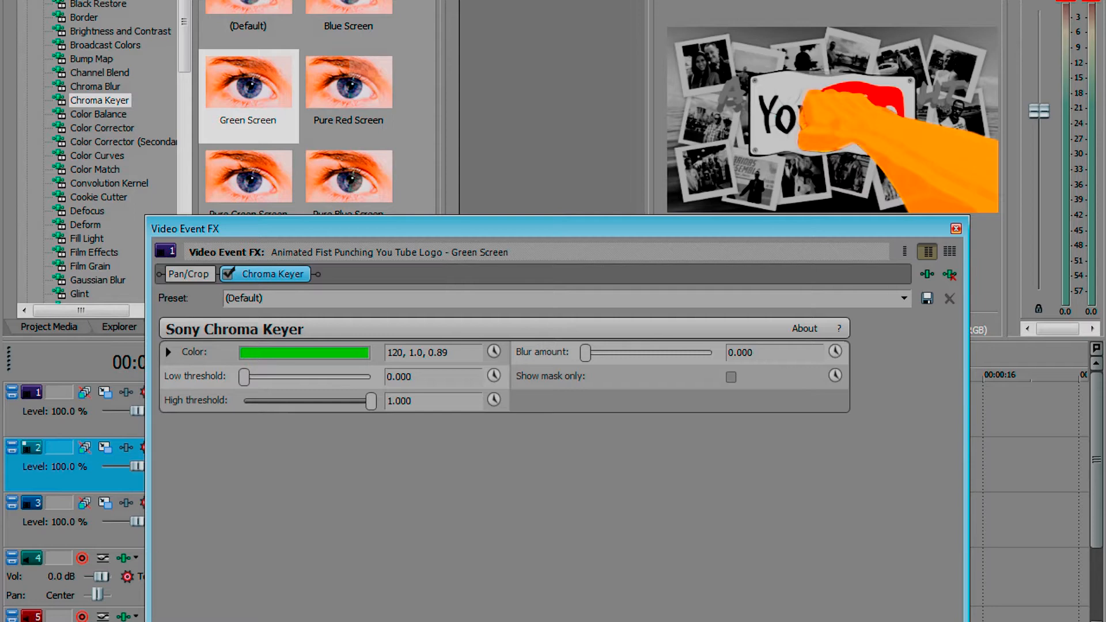
left_click(956, 229)
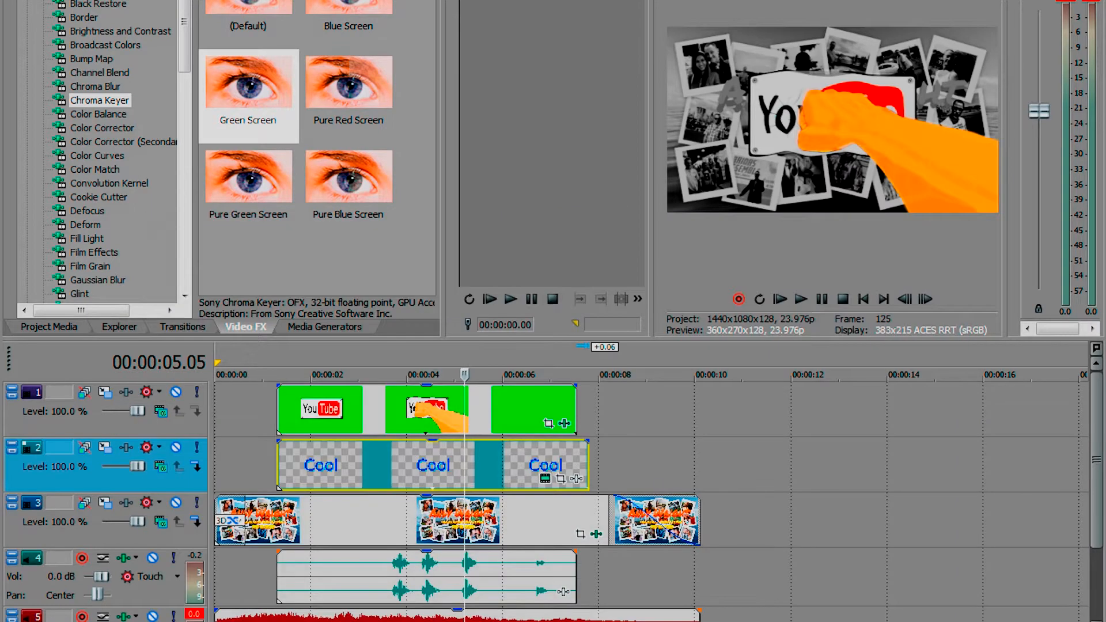
Play the rekeyed title sequence from the start of the timeline.
key("ctrl+Home")
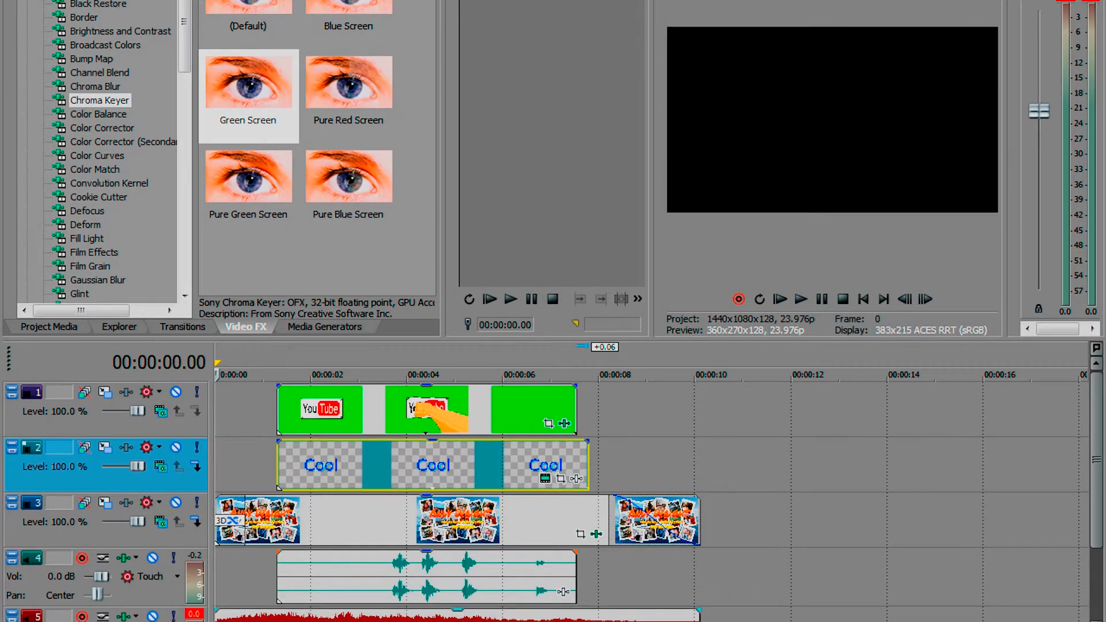
key("space")
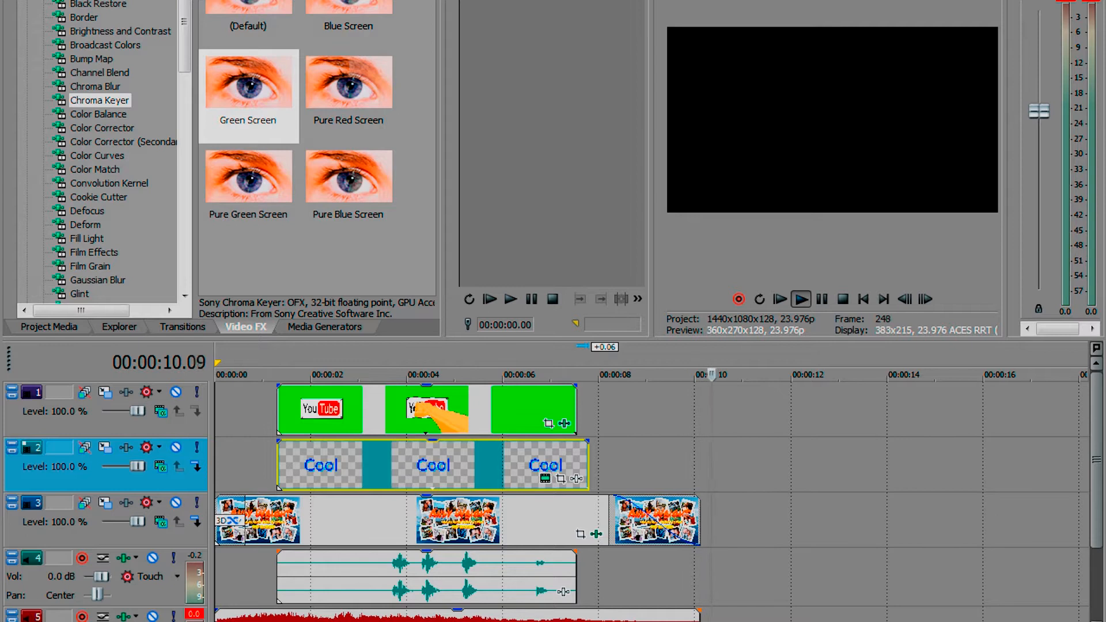
key("space")
Extend the Cool text event's end by 10 frames and play the sequence through.
left_click_drag(588, 465, 609, 466)
key("space")
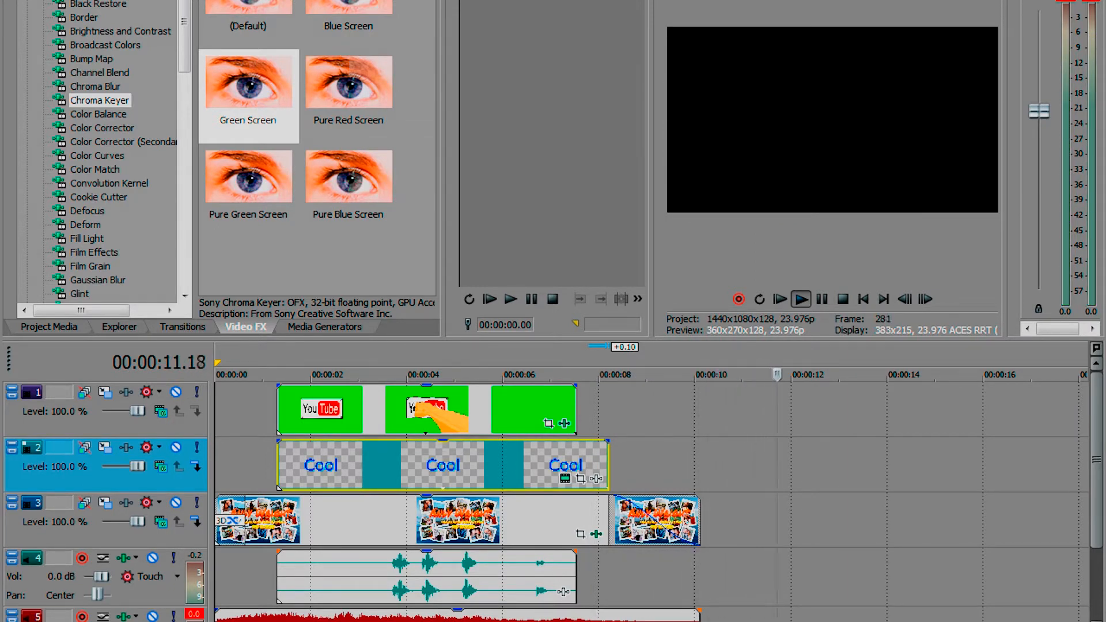
key("space")
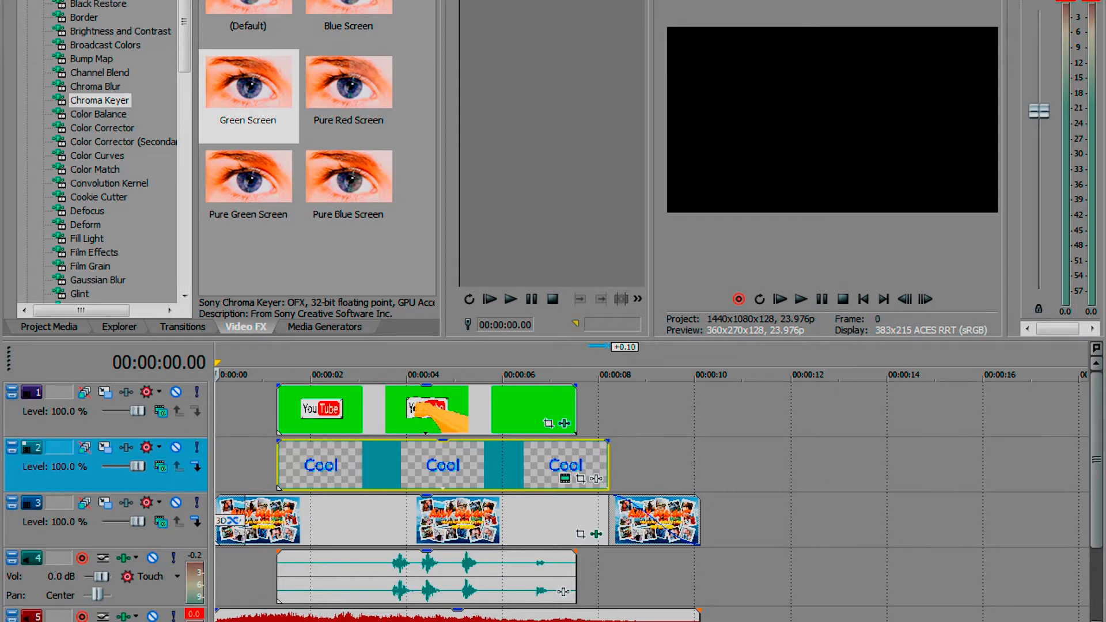